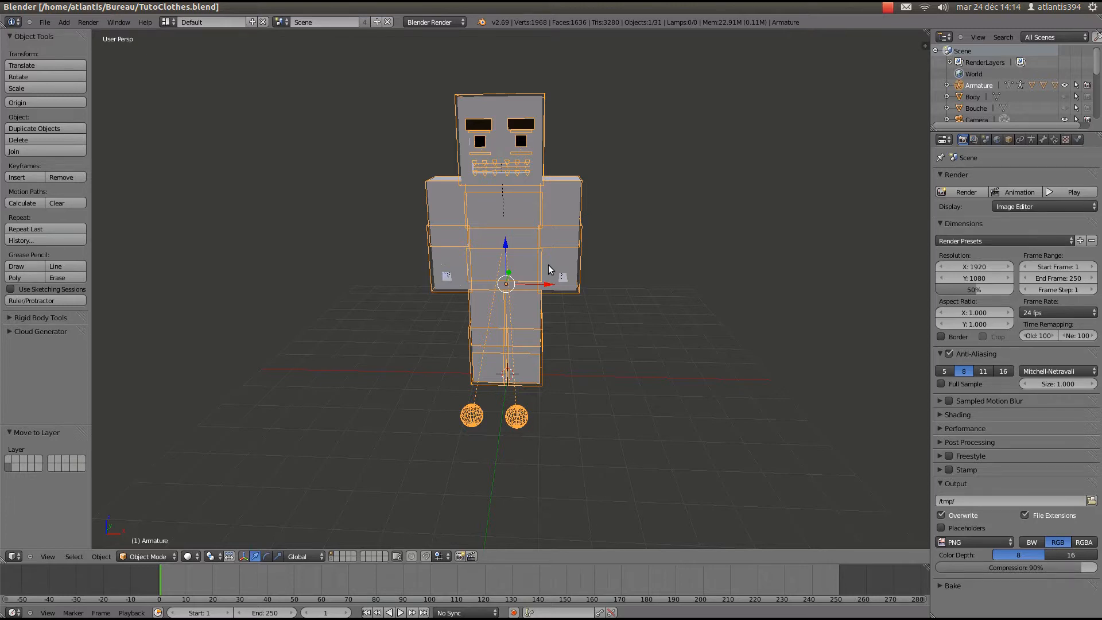
pyautogui.moveTo(548, 264); pyautogui.dragTo(542, 314, button='middle')
pyautogui.scroll(3, 535, 311)
pyautogui.scroll(-3, 501, 301)
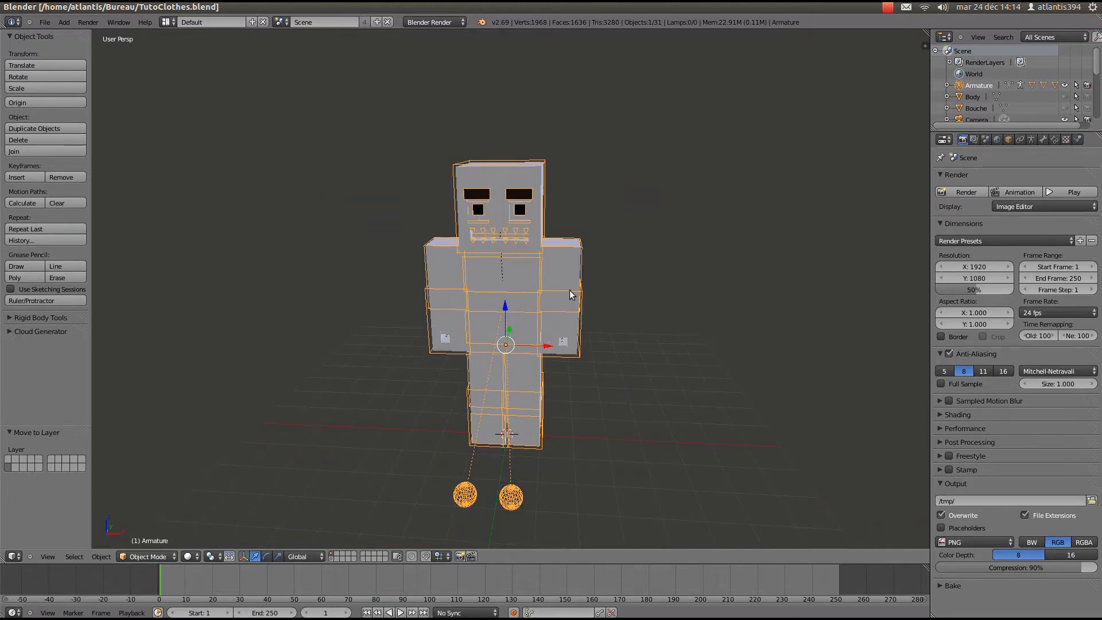
pyautogui.moveTo(501, 281)
pyautogui.mouseDown(button='middle')
pyautogui.moveTo(460, 282)
pyautogui.moveTo(655, 273)
pyautogui.moveTo(573, 291)
pyautogui.moveTo(535, 281)
pyautogui.moveTo(559, 260)
pyautogui.moveTo(519, 266)
pyautogui.mouseUp(button='middle')
pyautogui.scroll(3, 559, 260)
# Select the character's torso mesh and save the project over TutoClothes.blend
pyautogui.rightClick(577, 253)
pyautogui.scroll(-3, 576, 252)
pyautogui.scroll(3, 519, 267)
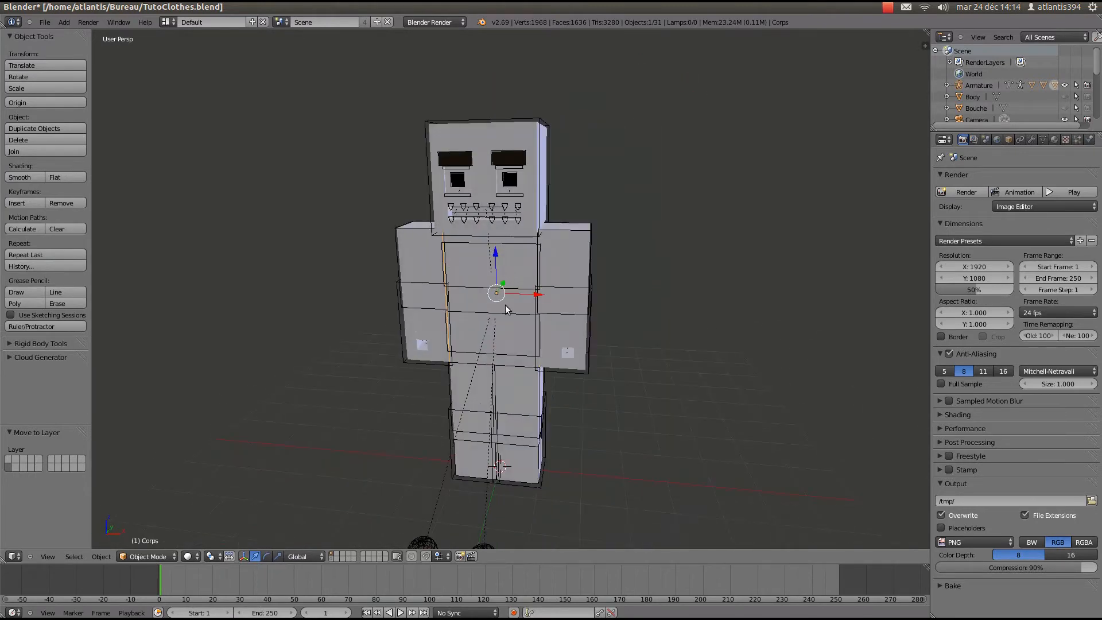
pyautogui.hotkey('ctrl', 'Tab')
pyautogui.scroll(2, 503, 283)
pyautogui.hotkey('ctrl', 'Tab')
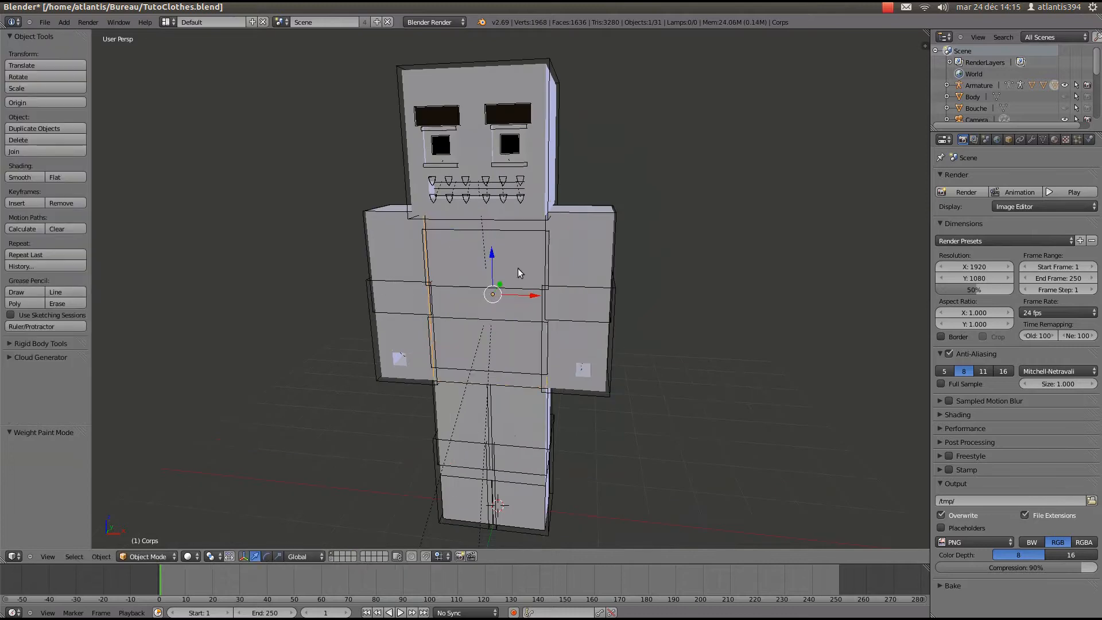
pyautogui.scroll(-3, 498, 253)
pyautogui.moveTo(517, 246); pyautogui.dragTo(531, 247, button='middle')
pyautogui.scroll(3, 514, 258)
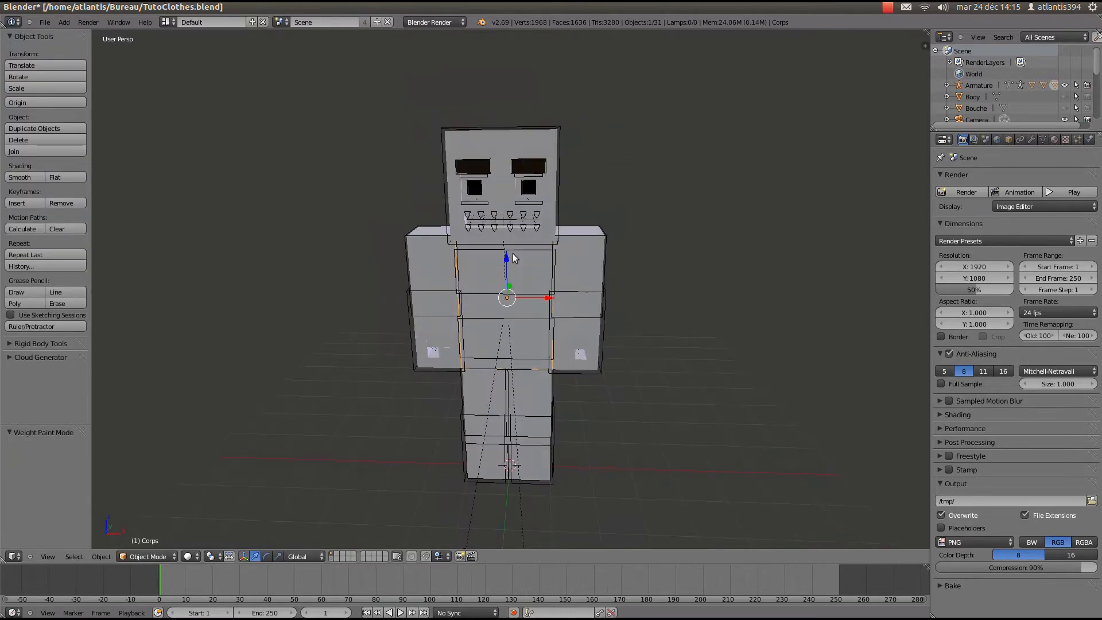
pyautogui.hotkey('ctrl', 's')
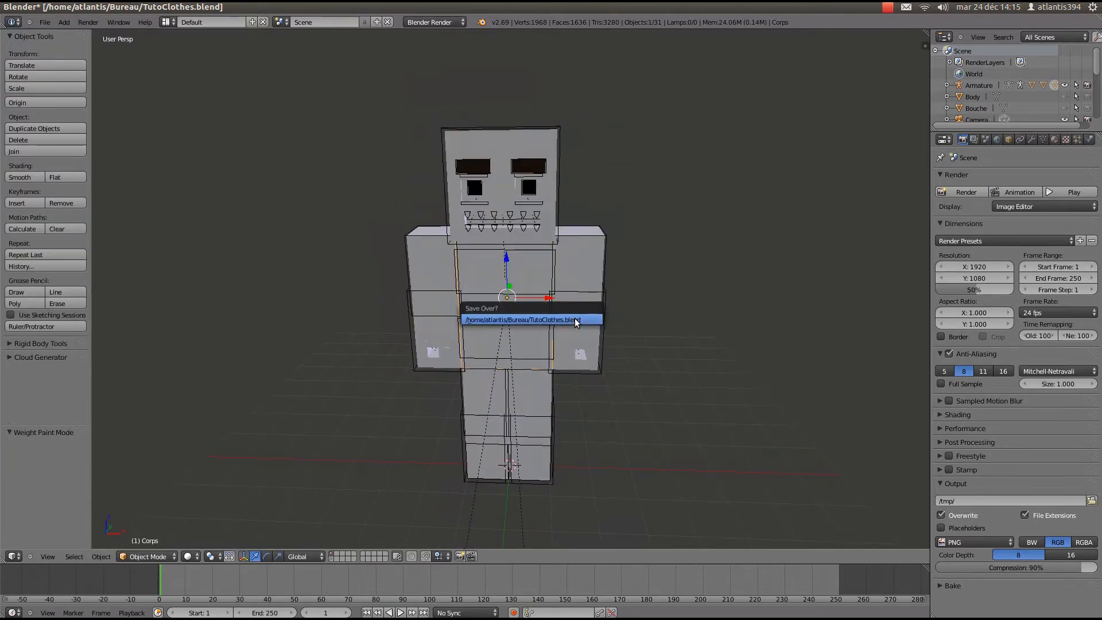
pyautogui.click(577, 321)
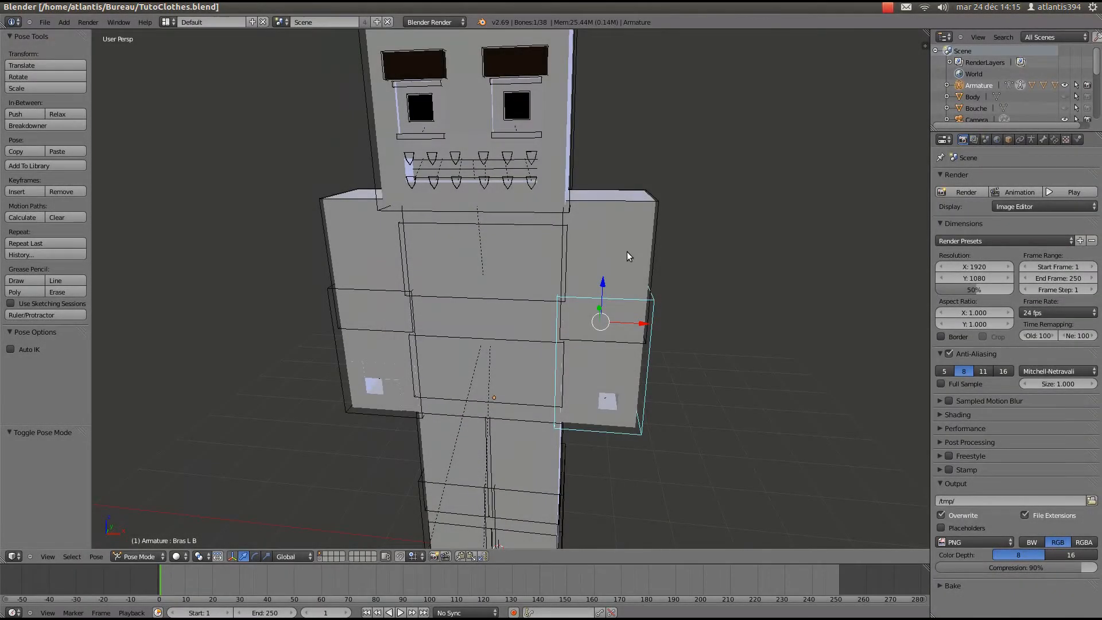
# Look over the character from the side and save the blend file again
pyautogui.scroll(-2, 627, 251)
pyautogui.moveTo(627, 252); pyautogui.dragTo(479, 301, button='middle')
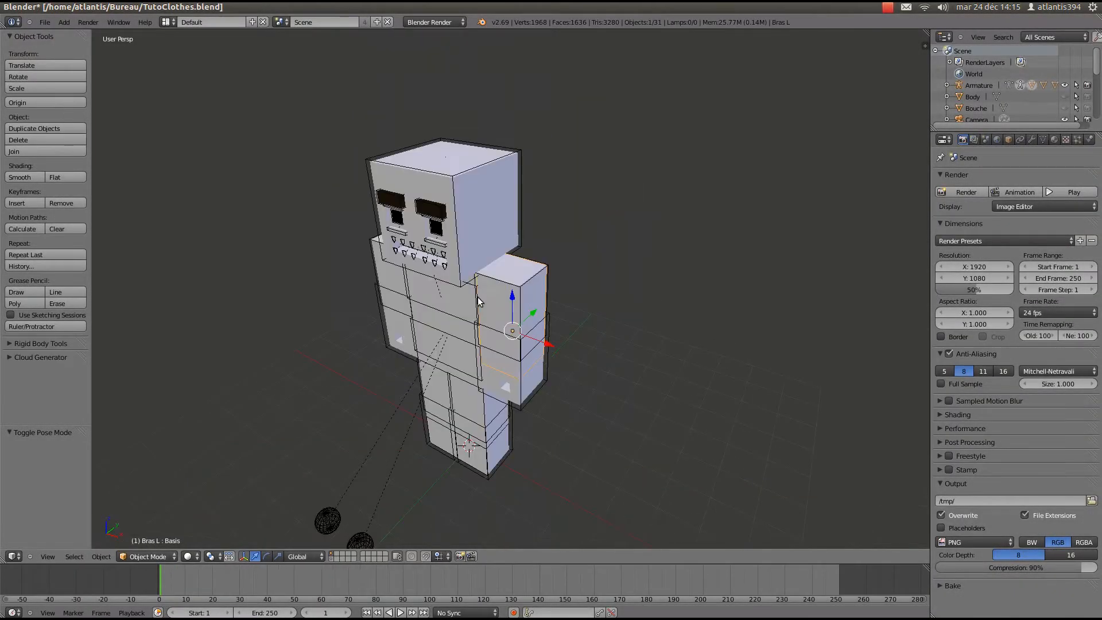
pyautogui.hotkey('ctrl', 's')
pyautogui.click(440, 315)
# Select the torso mesh and show the character in front orthographic view
pyautogui.press('ctrl+KP_1')
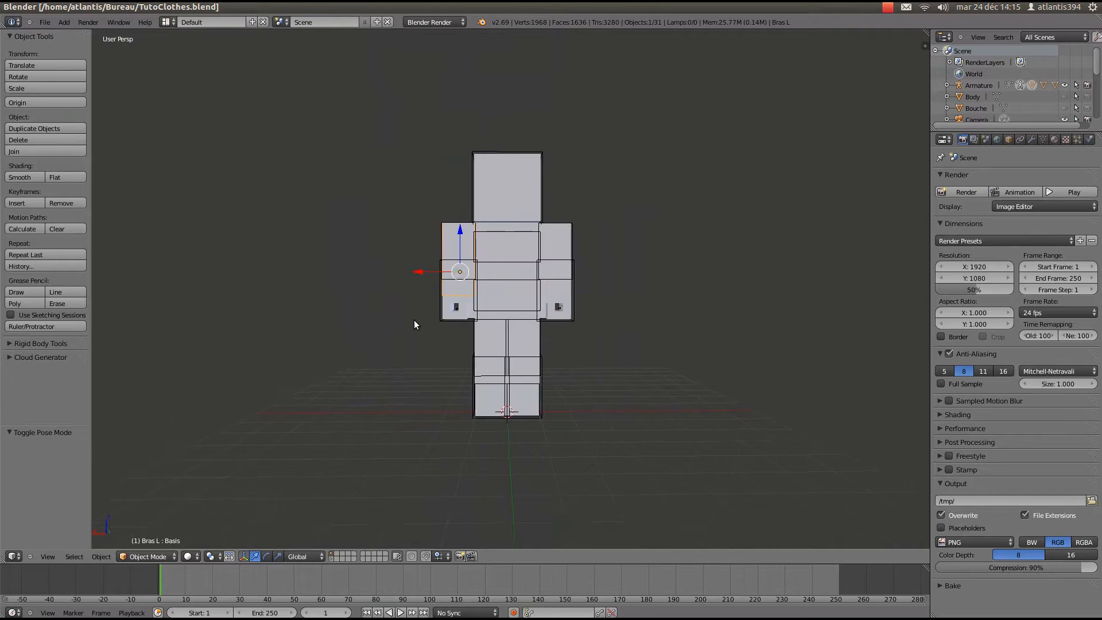
pyautogui.press('KP_1')
pyautogui.scroll(2, 439, 314)
pyautogui.rightClick(498, 237)
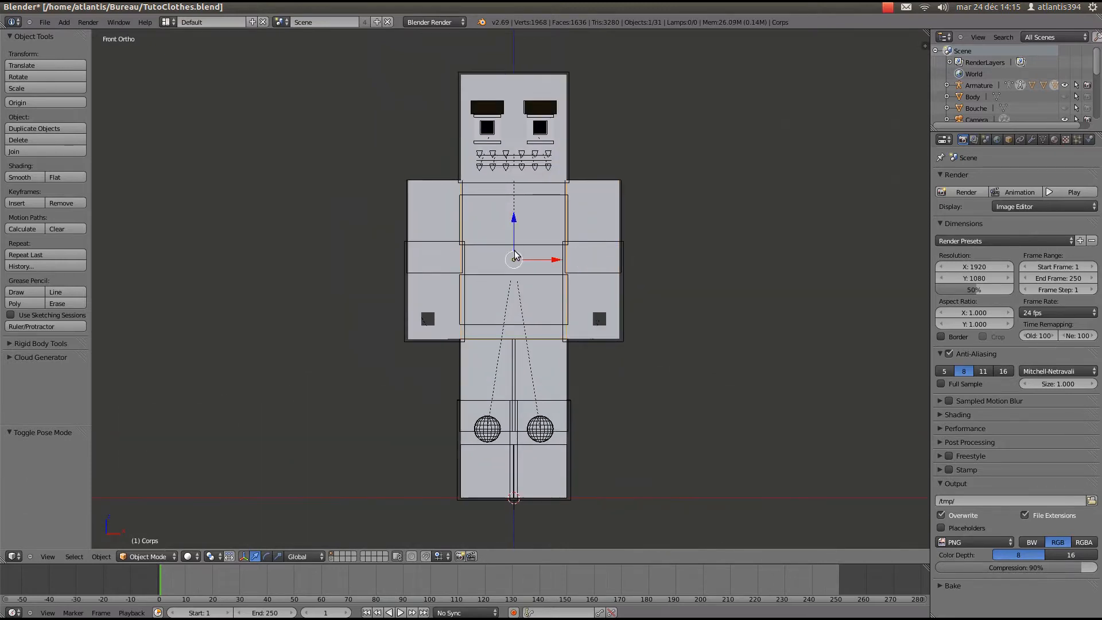
pyautogui.press('Tab')
pyautogui.press('Tab')
# Start the Screencast Keys display in the viewport and collapse its settings
pyautogui.press('n')
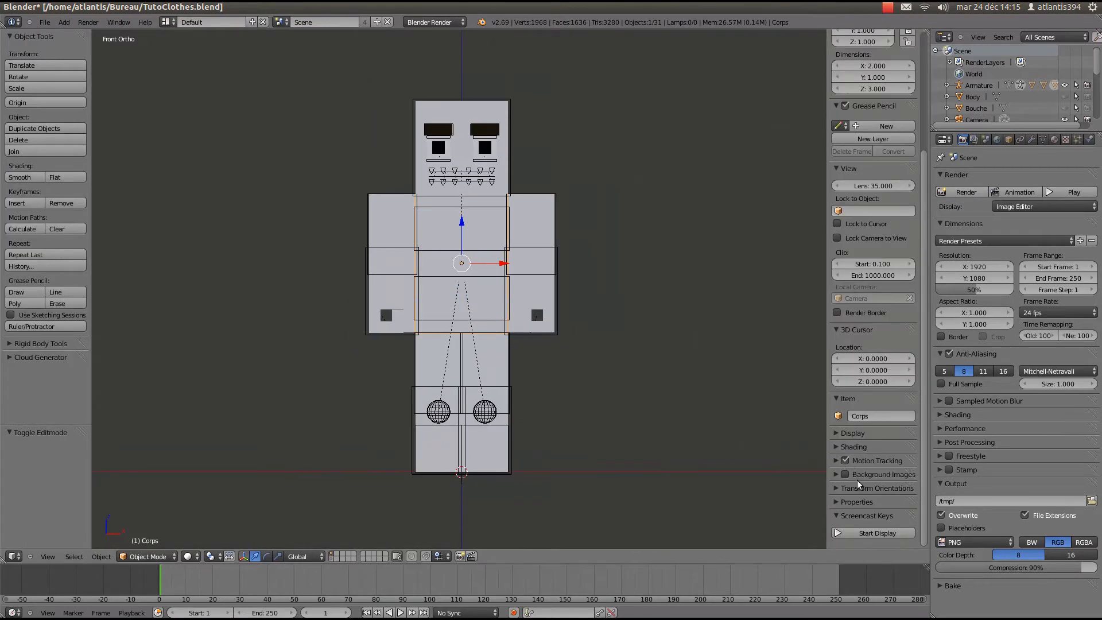
pyautogui.click(870, 533)
pyautogui.scroll(-6, 858, 483)
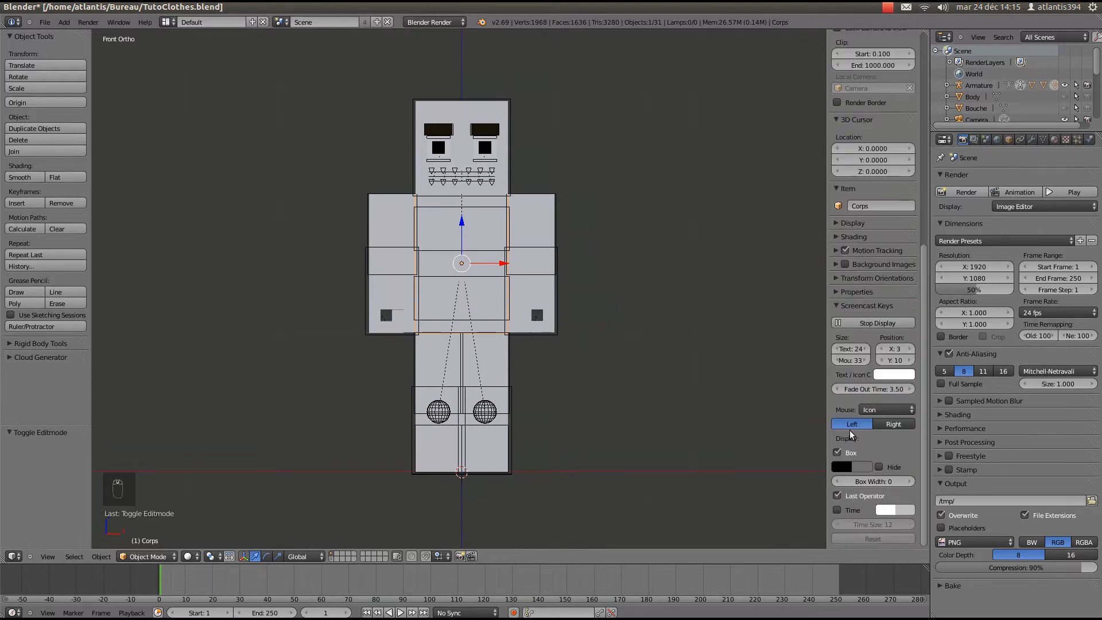
pyautogui.click(861, 308)
pyautogui.click(858, 292)
pyautogui.click(861, 294)
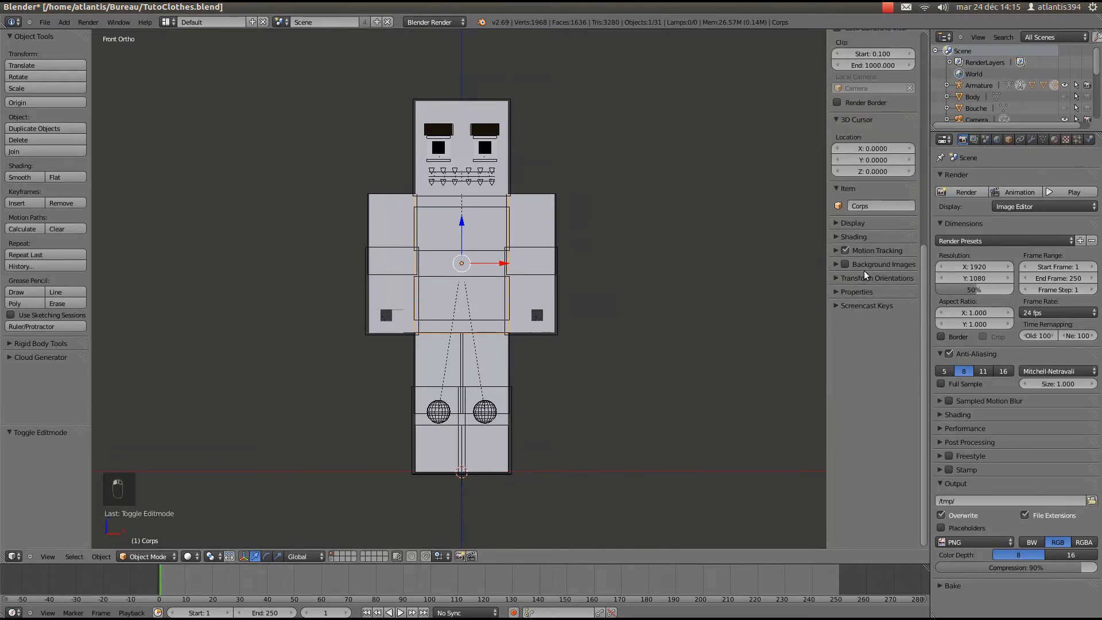
# Show the character with textured shading, hide the viewport properties and save the file
pyautogui.hotkey('alt', 'z')
pyautogui.press('n')
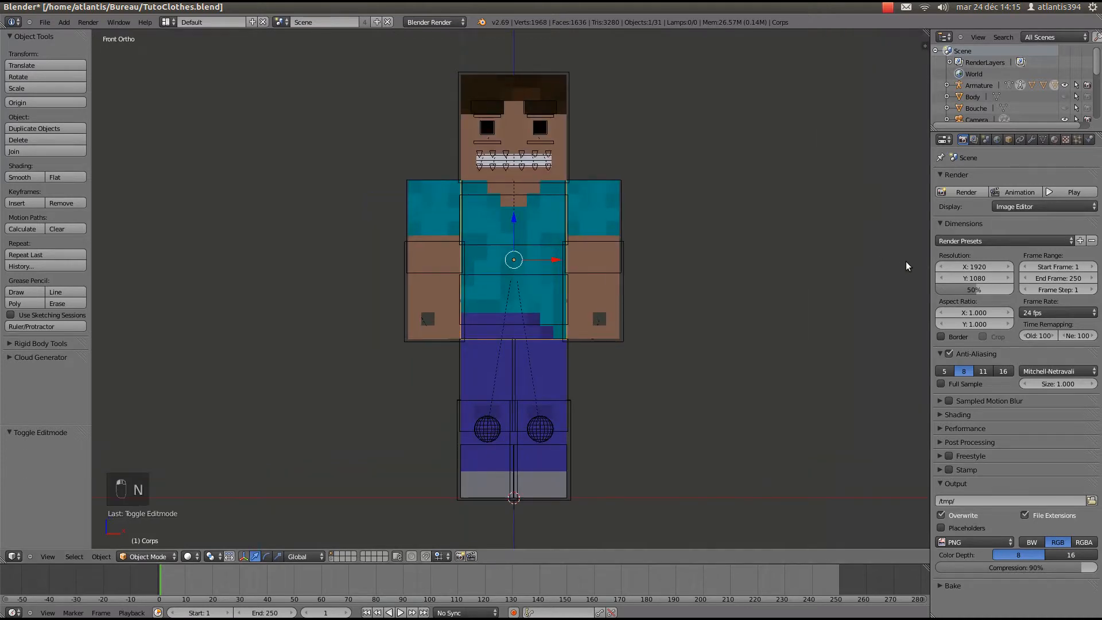
pyautogui.moveTo(540, 339)
pyautogui.mouseDown(button='middle')
pyautogui.moveTo(566, 344)
pyautogui.moveTo(640, 322)
pyautogui.moveTo(513, 339)
pyautogui.mouseUp(button='middle')
pyautogui.hotkey('ctrl', 's')
pyautogui.press('KP_5')
pyautogui.scroll(3, 513, 339)
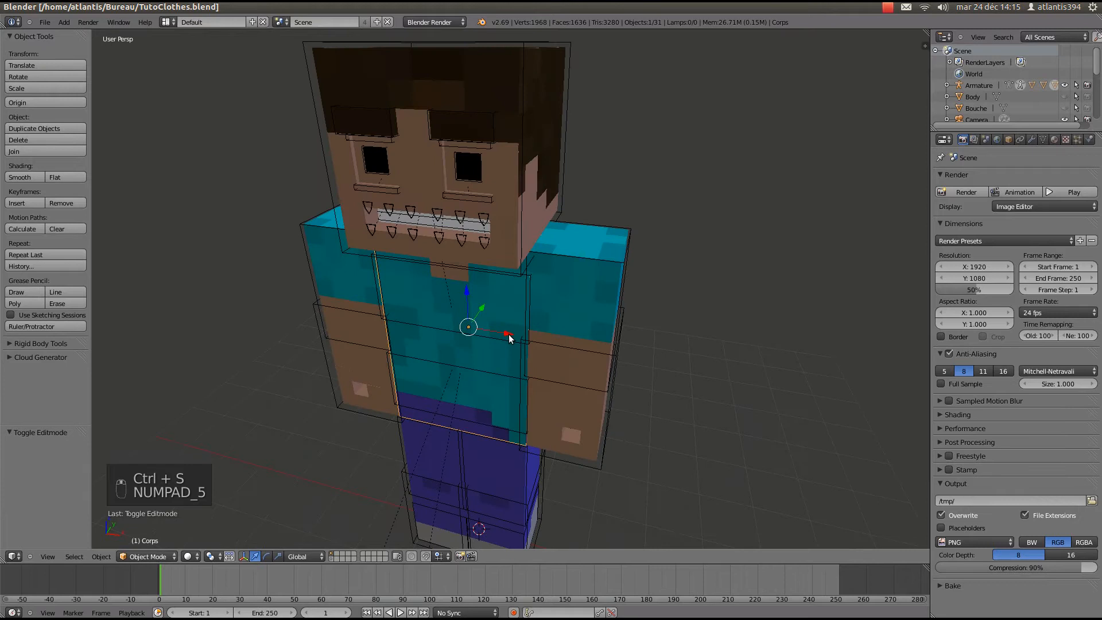
# Examine the textured character from the back and the front
pyautogui.press('ctrl+KP_1')
pyautogui.press('KP_1')
pyautogui.press('ctrl+KP_1')
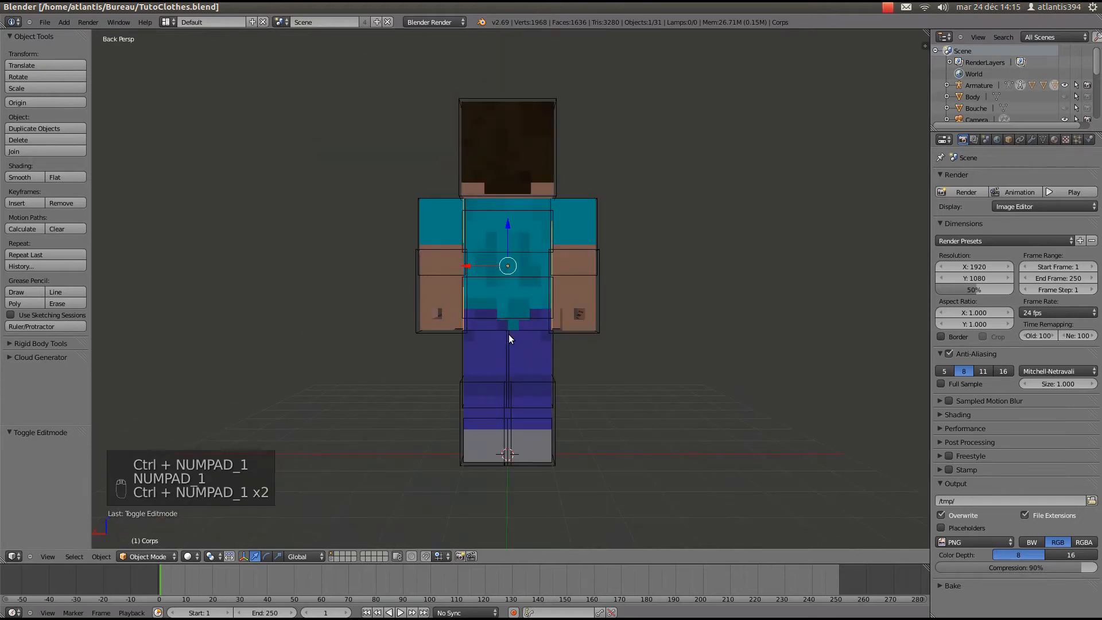
pyautogui.press('KP_1')
pyautogui.press('KP_5')
pyautogui.hotkey('ctrl', 's')
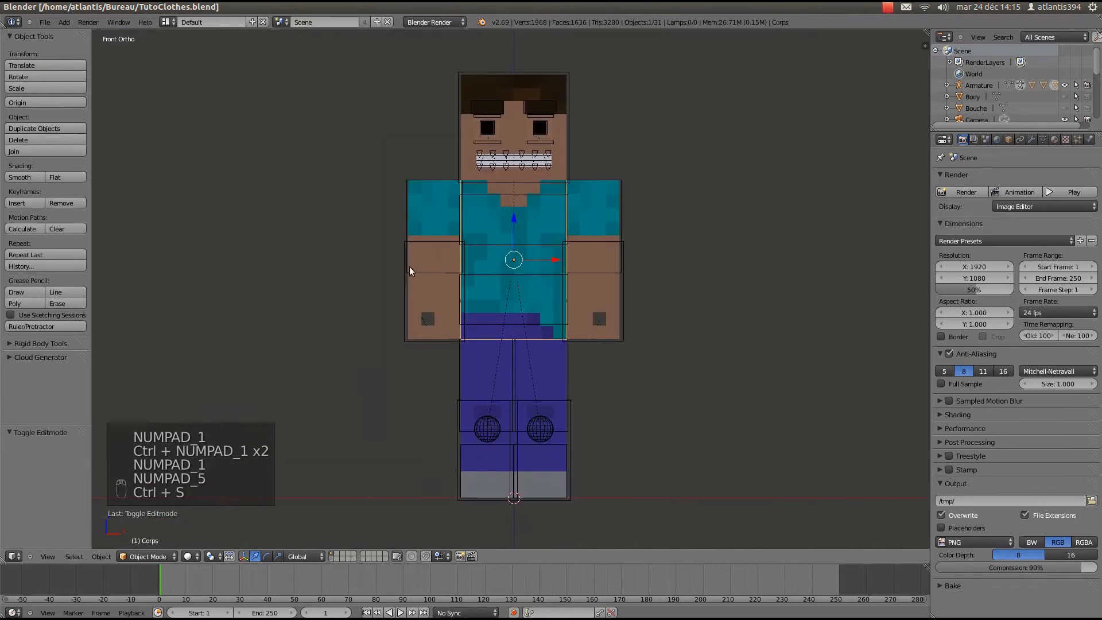
pyautogui.scroll(1, 409, 270)
pyautogui.scroll(1, 477, 244)
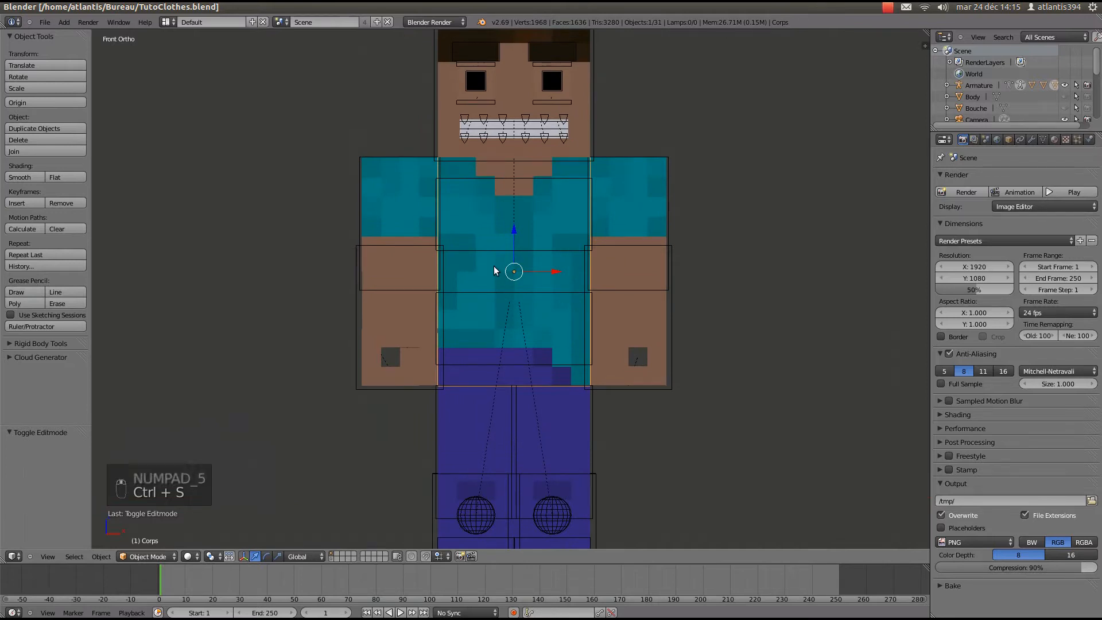
pyautogui.hotkey('ctrl', 's')
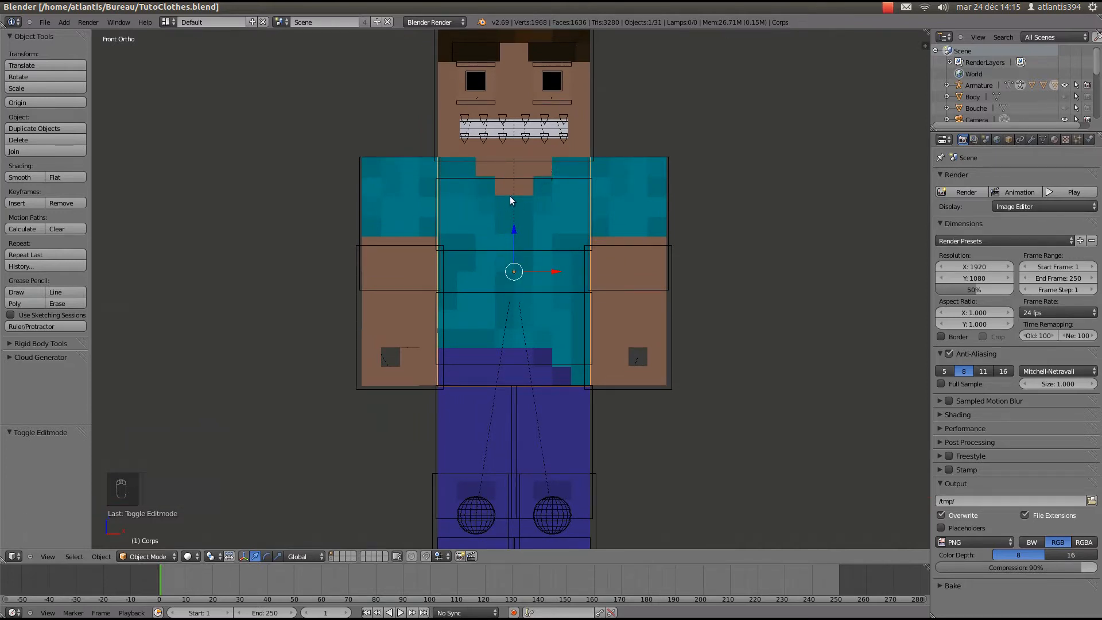
pyautogui.press('Tab')
pyautogui.press('Tab')
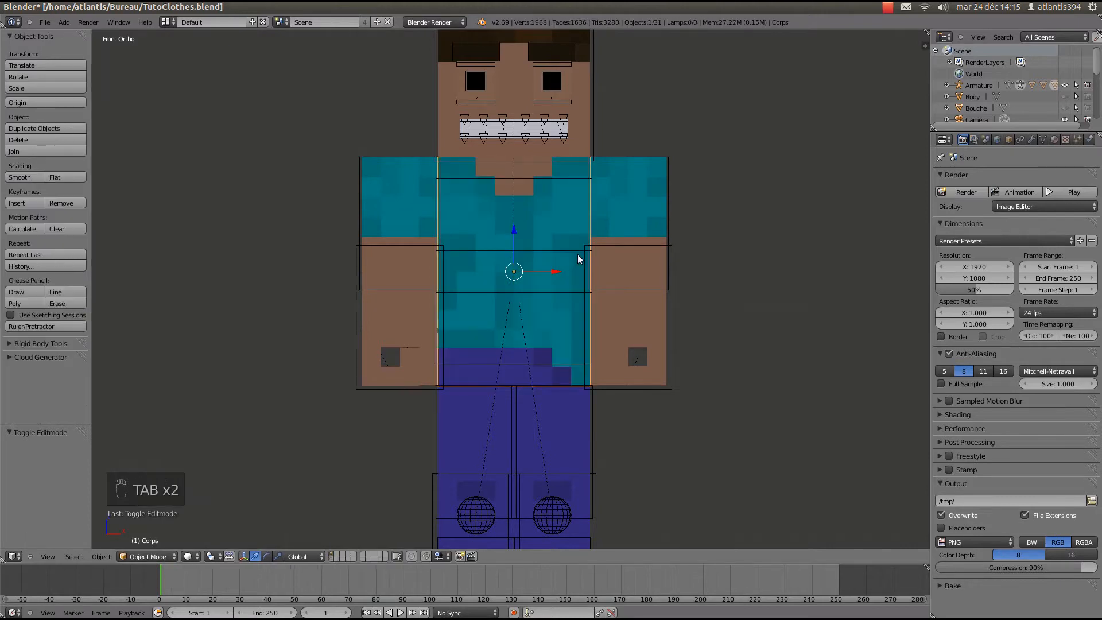
# Inspect the character from several angles and check the torso's mesh grid in Edit Mode
pyautogui.moveTo(561, 273); pyautogui.dragTo(559, 299, button='middle')
pyautogui.hotkey('ctrl', 's')
pyautogui.press('KP_Decimal')
pyautogui.press('KP_5')
pyautogui.scroll(-2, 492, 299)
pyautogui.moveTo(492, 299); pyautogui.dragTo(554, 294, button='middle')
pyautogui.press('ctrl+KP_1')
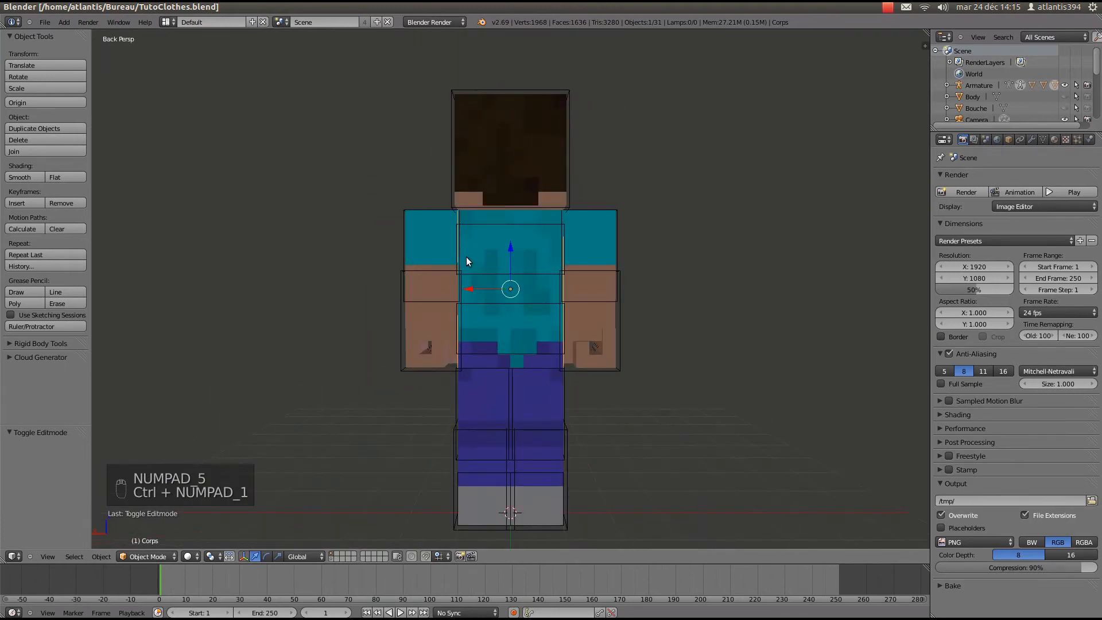
pyautogui.press('KP_1')
pyautogui.press('KP_5')
pyautogui.press('Tab')
pyautogui.scroll(2, 467, 258)
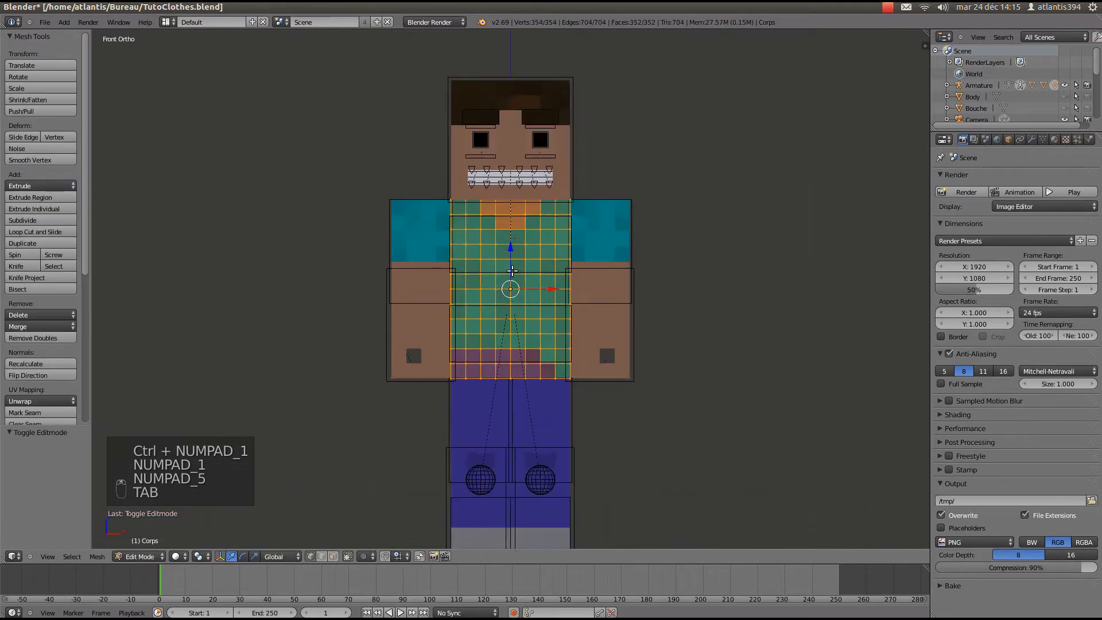
pyautogui.press('Tab')
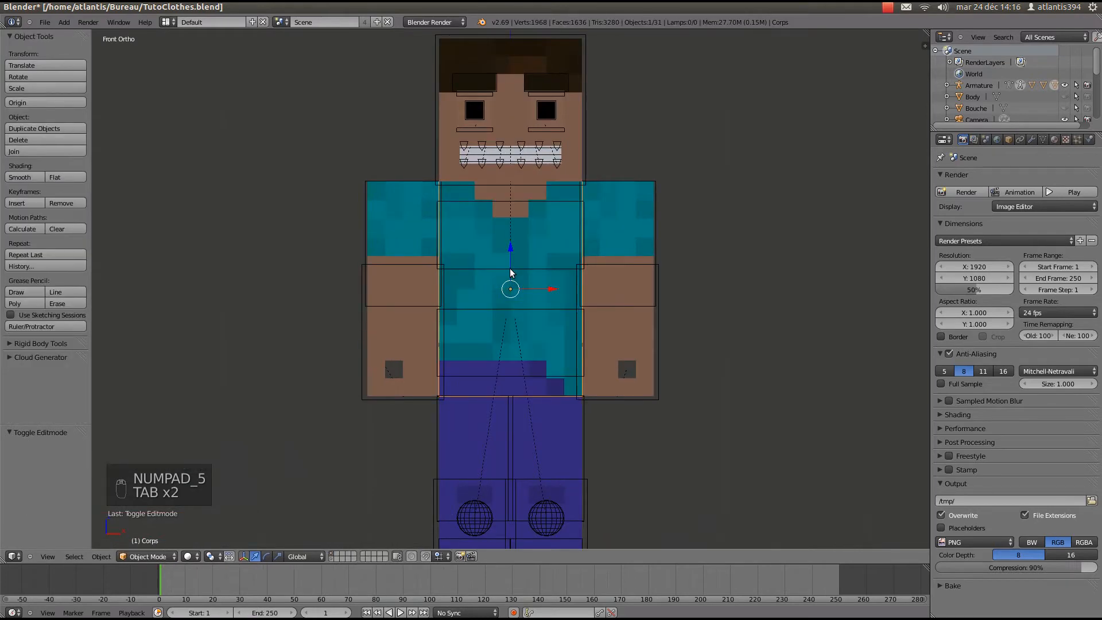
# Duplicate the torso in place and scale the copy uniformly by 1.1
pyautogui.hotkey('shift', 'd')
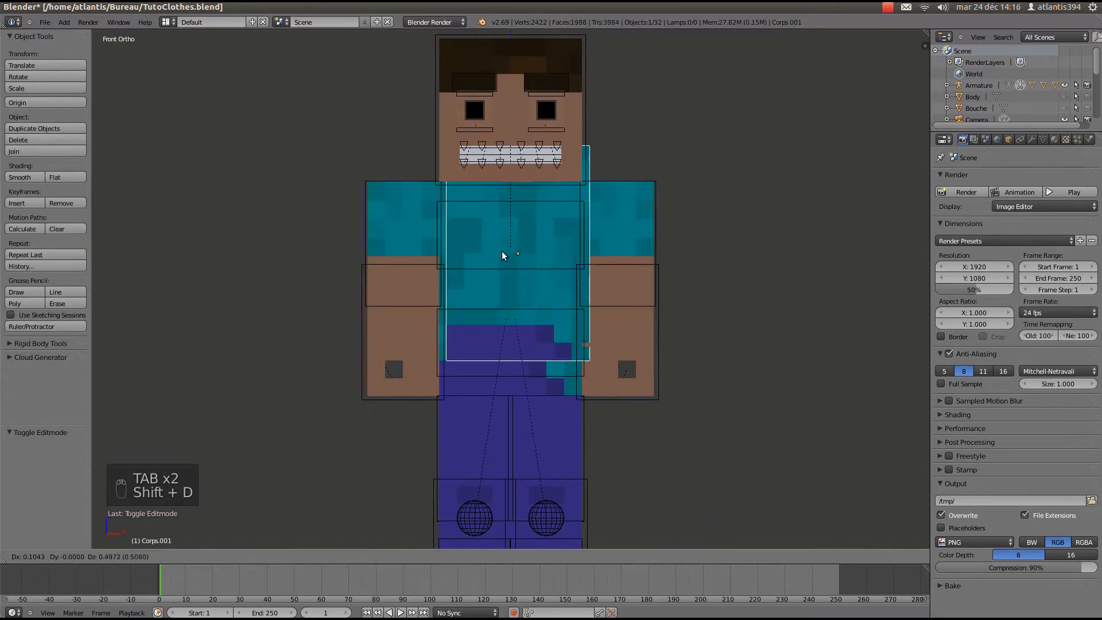
pyautogui.click(505, 247)
pyautogui.press('s')
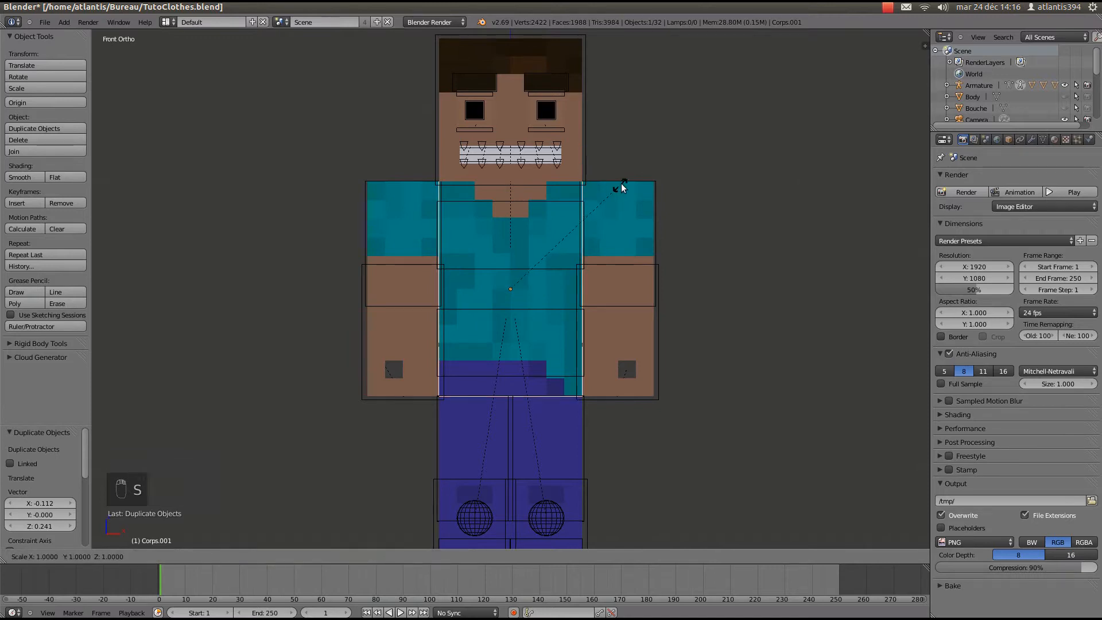
pyautogui.click(627, 184)
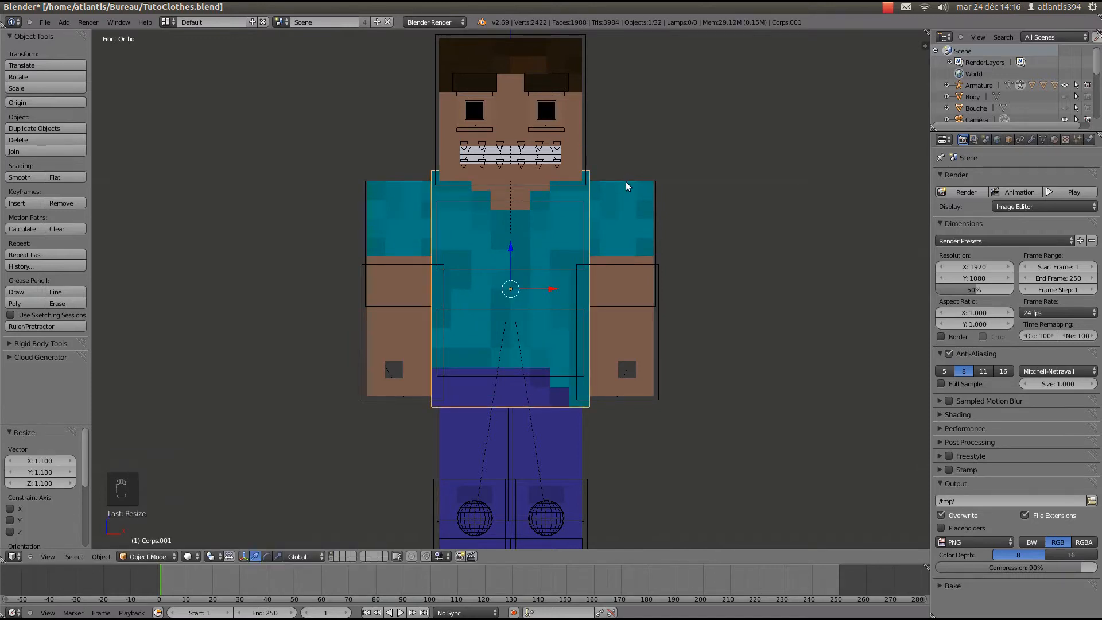
# Open the enlarged torso copy's mesh for editing in front orthographic view
pyautogui.moveTo(626, 181); pyautogui.dragTo(591, 194, button='middle')
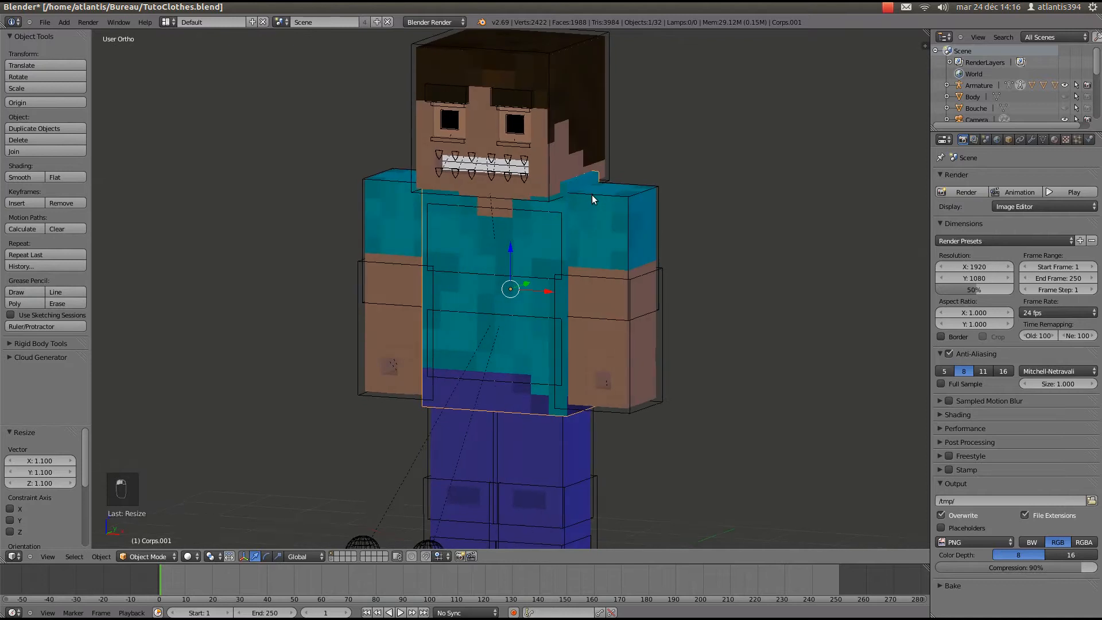
pyautogui.press('KP_5')
pyautogui.press('Tab')
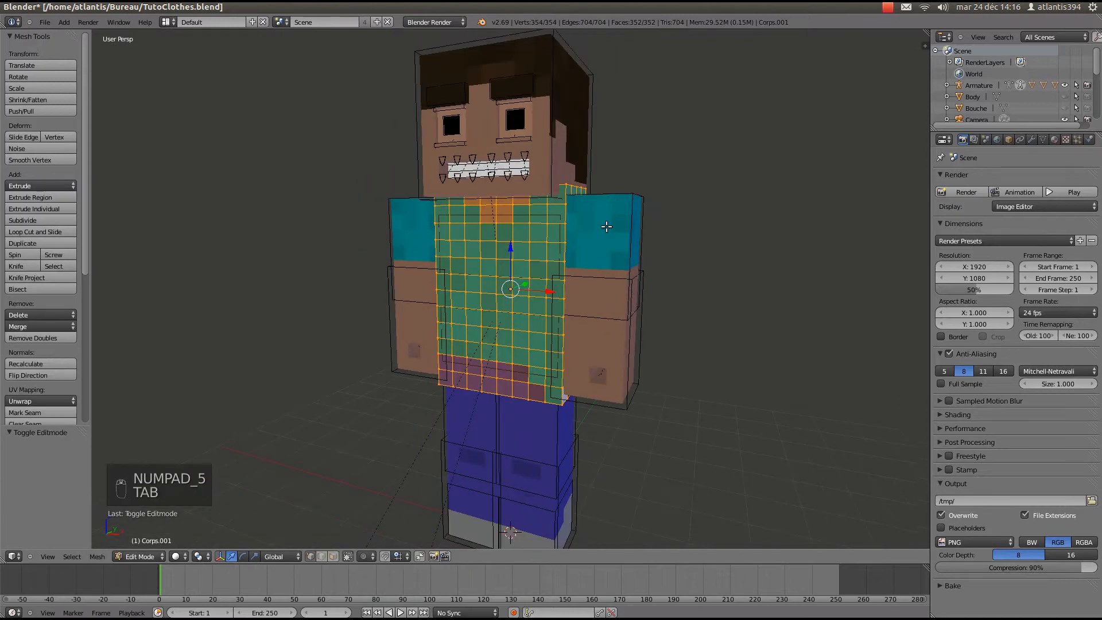
pyautogui.press('ctrl+KP_1')
pyautogui.press('KP_1')
pyautogui.press('KP_5')
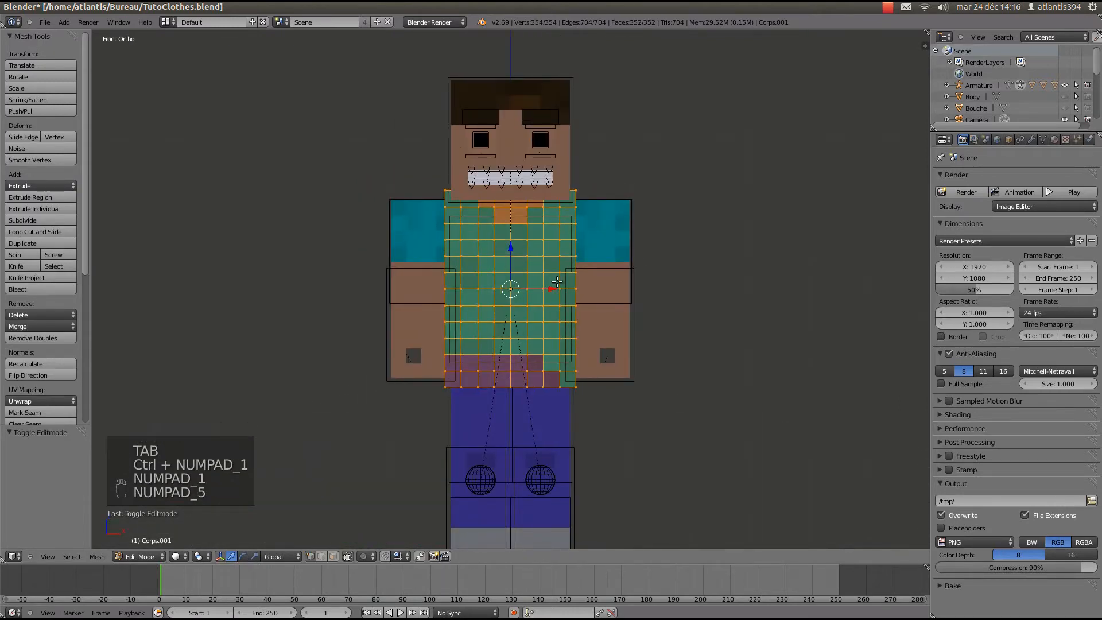
# Deselect the torso copy's entire mesh and switch to face selection
pyautogui.scroll(3, 578, 290)
pyautogui.press('z')
pyautogui.press('z')
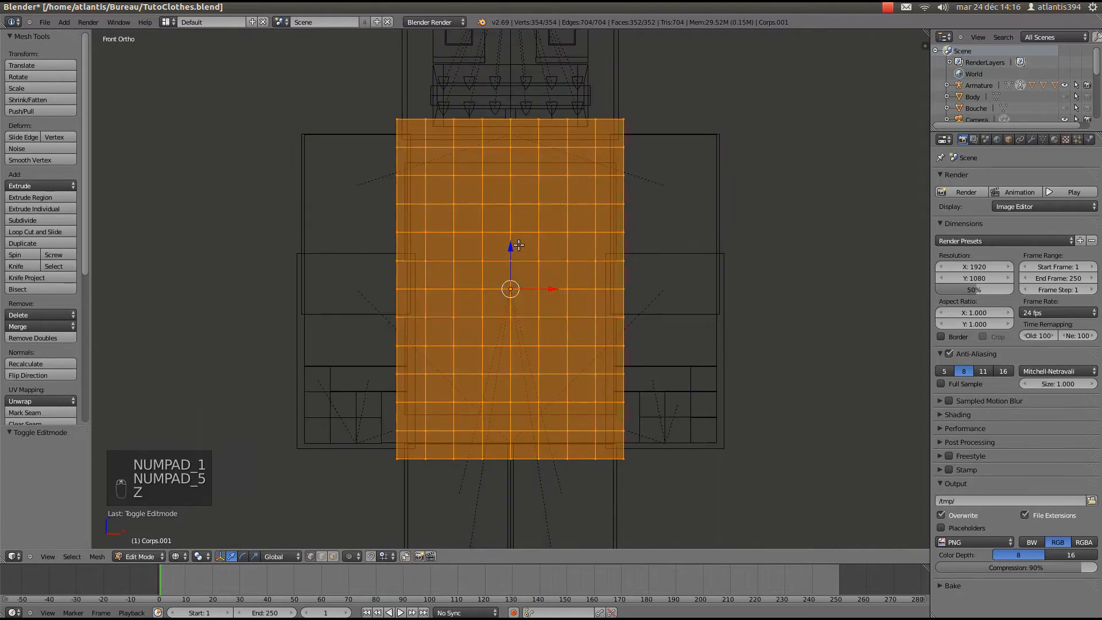
pyautogui.press('a')
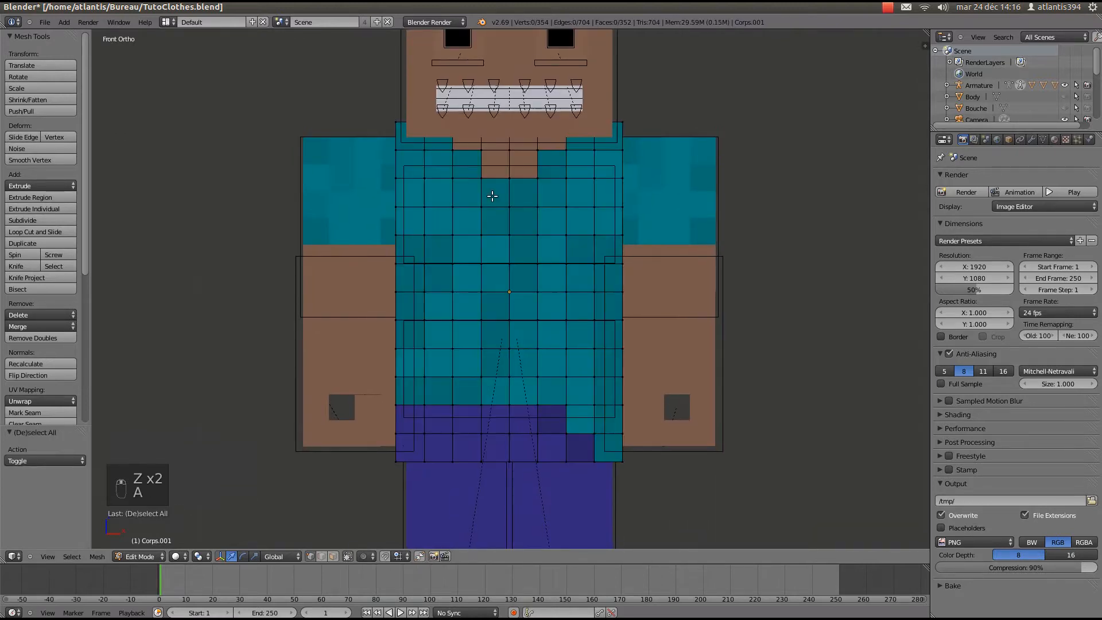
pyautogui.keyDown('shift'); pyautogui.moveTo(481, 157); pyautogui.dragTo(485, 189, button='middle'); pyautogui.keyUp('shift')
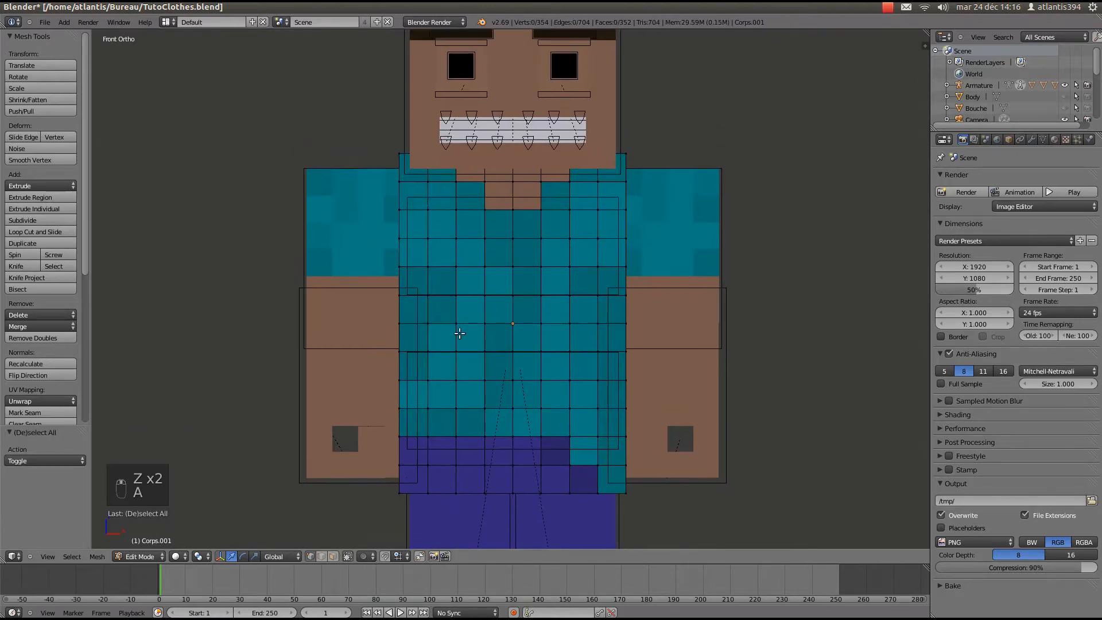
pyautogui.click(333, 556)
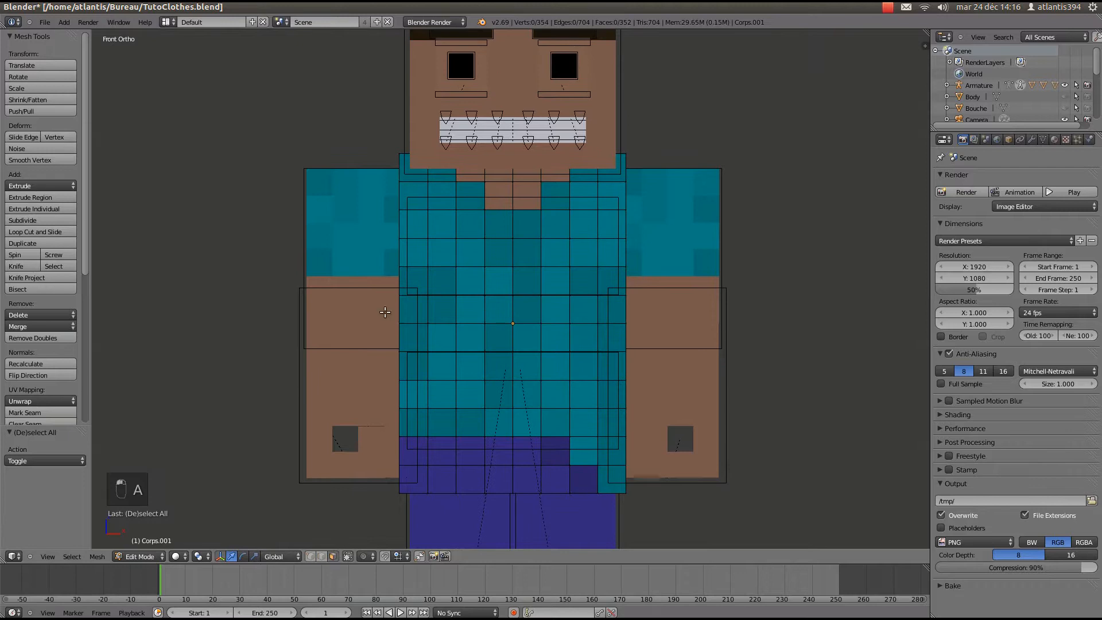
# Select the skin-coloured neckline faces on the front of the torso copy
pyautogui.keyDown('shift'); pyautogui.rightClick(500, 189); pyautogui.keyUp('shift')
pyautogui.keyDown('shift'); pyautogui.rightClick(527, 192); pyautogui.keyUp('shift')
pyautogui.keyDown('shift'); pyautogui.rightClick(550, 171); pyautogui.keyUp('shift')
# Add the two central columns of teal faces below the neckline on the torso copy's front to the selection
pyautogui.keyDown('shift'); pyautogui.rightClick(526, 224); pyautogui.keyUp('shift')
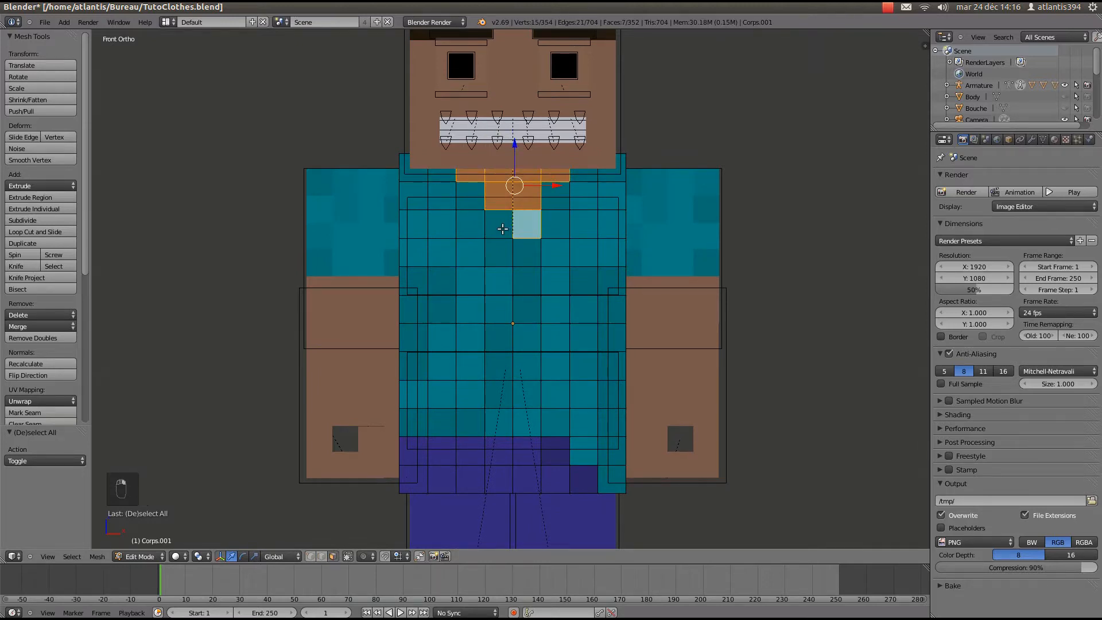
pyautogui.keyDown('shift'); pyautogui.rightClick(499, 224); pyautogui.keyUp('shift')
pyautogui.keyDown('shift'); pyautogui.rightClick(498, 253); pyautogui.keyUp('shift')
pyautogui.keyDown('shift'); pyautogui.rightClick(526, 253); pyautogui.keyUp('shift')
pyautogui.keyDown('shift'); pyautogui.rightClick(526, 280); pyautogui.keyUp('shift')
pyautogui.keyDown('shift'); pyautogui.rightClick(526, 309); pyautogui.keyUp('shift')
pyautogui.keyDown('shift'); pyautogui.rightClick(499, 280); pyautogui.keyUp('shift')
pyautogui.keyDown('shift'); pyautogui.rightClick(504, 312); pyautogui.keyUp('shift')
pyautogui.keyDown('shift'); pyautogui.rightClick(498, 340); pyautogui.keyUp('shift')
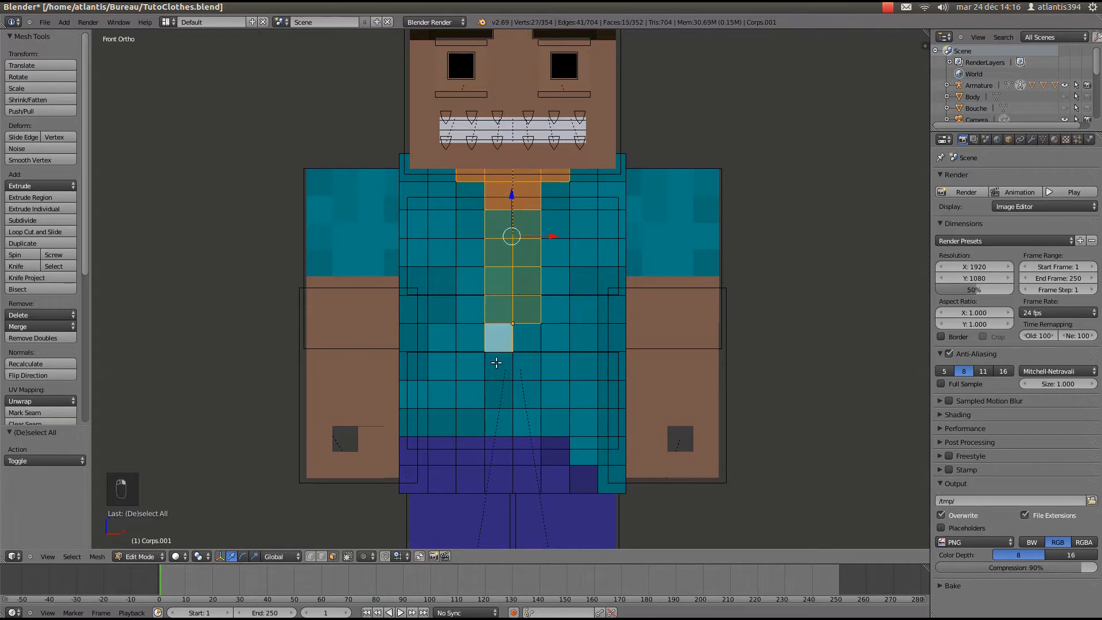
pyautogui.keyDown('shift'); pyautogui.rightClick(498, 366); pyautogui.keyUp('shift')
pyautogui.keyDown('shift'); pyautogui.rightClick(501, 392); pyautogui.keyUp('shift')
pyautogui.keyDown('shift'); pyautogui.rightClick(508, 395); pyautogui.keyUp('shift')
pyautogui.keyDown('shift'); pyautogui.rightClick(520, 396); pyautogui.keyUp('shift')
pyautogui.keyDown('shift'); pyautogui.rightClick(523, 393); pyautogui.keyUp('shift')
pyautogui.keyDown('shift'); pyautogui.rightClick(525, 342); pyautogui.keyUp('shift')
pyautogui.keyDown('shift'); pyautogui.rightClick(523, 362); pyautogui.keyUp('shift')
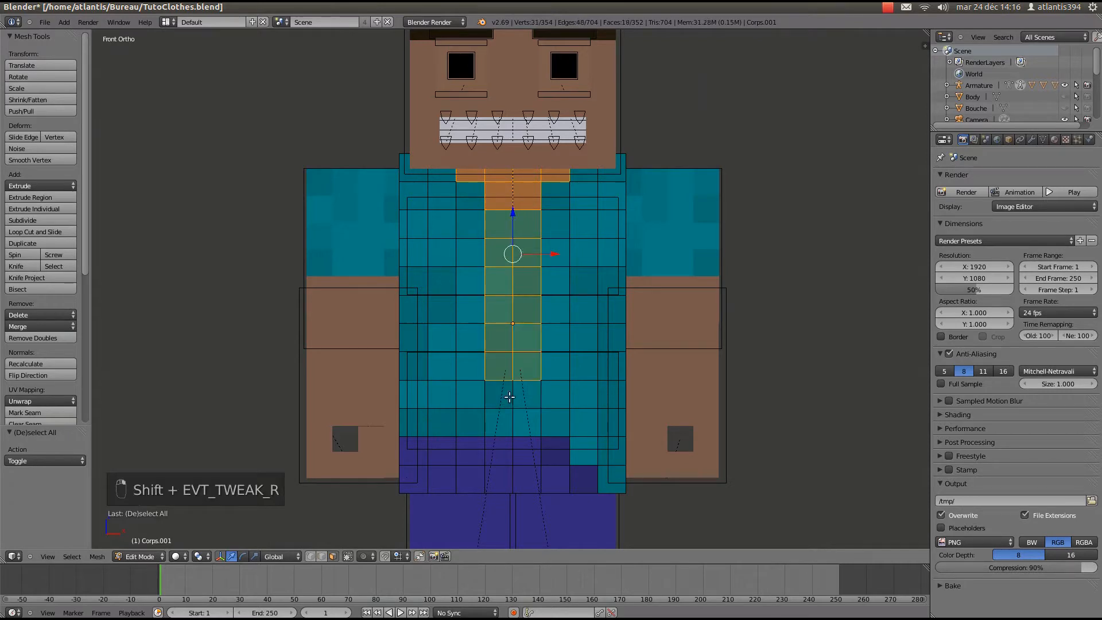
pyautogui.keyDown('shift'); pyautogui.rightClick(500, 395); pyautogui.keyUp('shift')
pyautogui.keyDown('shift'); pyautogui.rightClick(525, 395); pyautogui.keyUp('shift')
pyautogui.keyDown('shift'); pyautogui.rightClick(525, 423); pyautogui.keyUp('shift')
pyautogui.keyDown('shift'); pyautogui.rightClick(500, 423); pyautogui.keyUp('shift')
# Add the purple hem faces across the front of the torso copy to the selection
pyautogui.keyDown('shift'); pyautogui.rightClick(509, 451); pyautogui.keyUp('shift')
pyautogui.keyDown('shift'); pyautogui.rightClick(526, 452); pyautogui.keyUp('shift')
pyautogui.keyDown('shift'); pyautogui.rightClick(525, 479); pyautogui.keyUp('shift')
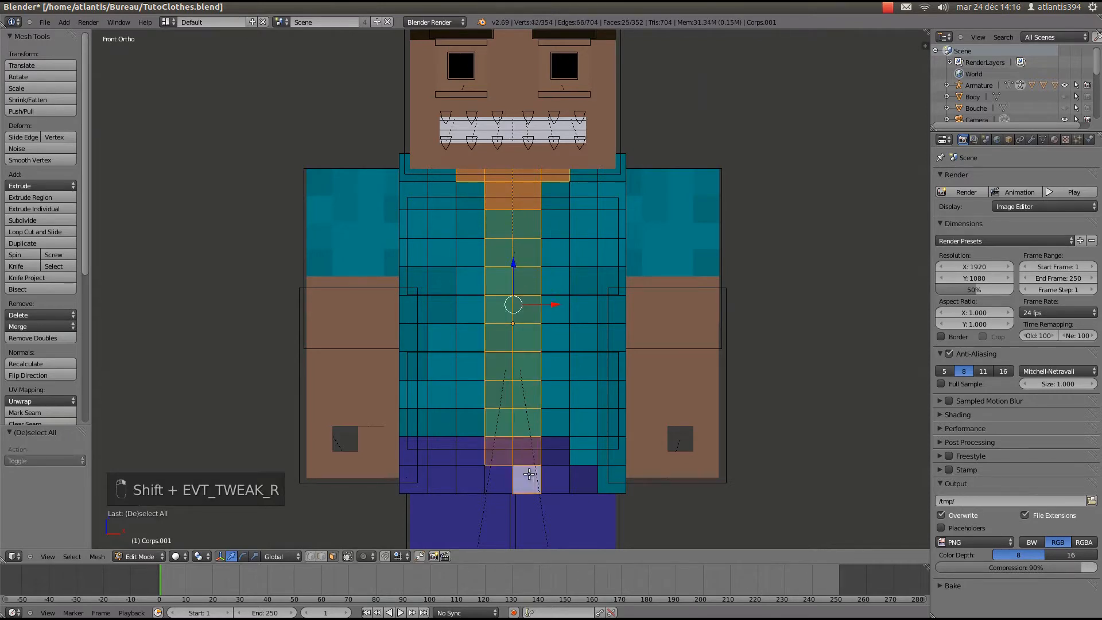
pyautogui.keyDown('shift'); pyautogui.rightClick(498, 480); pyautogui.keyUp('shift')
pyautogui.keyDown('shift'); pyautogui.rightClick(555, 454); pyautogui.keyUp('shift')
pyautogui.keyDown('shift'); pyautogui.rightClick(560, 481); pyautogui.keyUp('shift')
pyautogui.keyDown('shift'); pyautogui.rightClick(581, 479); pyautogui.keyUp('shift')
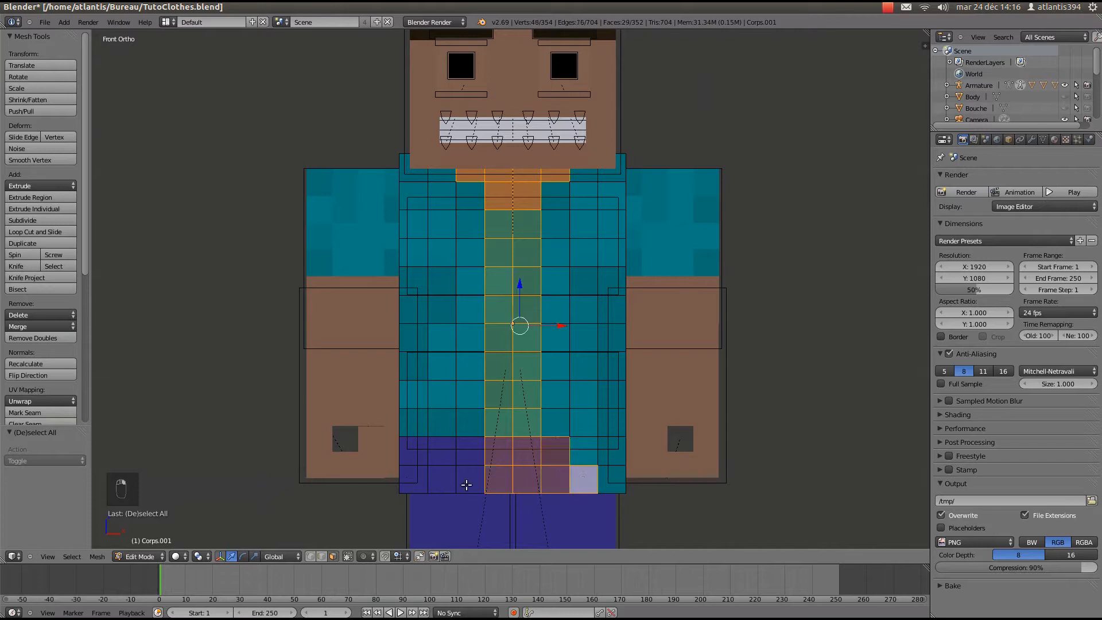
pyautogui.keyDown('shift'); pyautogui.rightClick(468, 479); pyautogui.keyUp('shift')
pyautogui.keyDown('shift'); pyautogui.rightClick(468, 451); pyautogui.keyUp('shift')
pyautogui.keyDown('shift'); pyautogui.rightClick(442, 451); pyautogui.keyUp('shift')
pyautogui.keyDown('shift'); pyautogui.rightClick(439, 479); pyautogui.keyUp('shift')
pyautogui.keyDown('shift'); pyautogui.rightClick(414, 480); pyautogui.keyUp('shift')
pyautogui.keyDown('shift'); pyautogui.rightClick(409, 445); pyautogui.keyUp('shift')
# Hide every object except the torso copy in perspective view, and reopen the copy's mesh for editing
pyautogui.moveTo(409, 445); pyautogui.dragTo(411, 225, button='middle')
pyautogui.press('KP_5')
pyautogui.press('Tab')
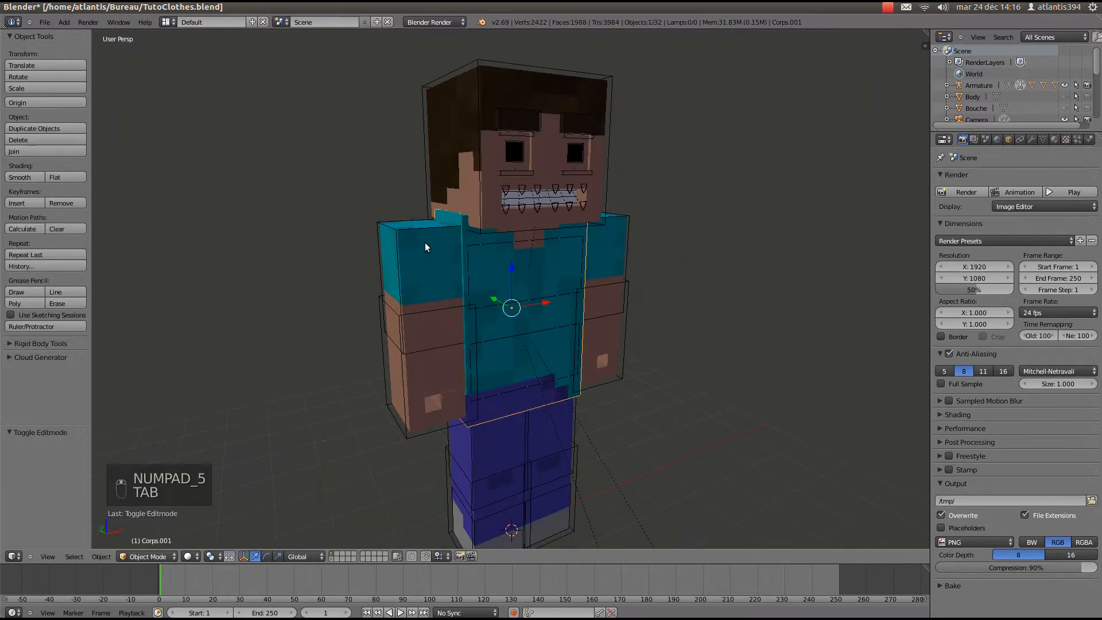
pyautogui.hotkey('ctrl', 'i')
pyautogui.scroll(-5, 565, 256)
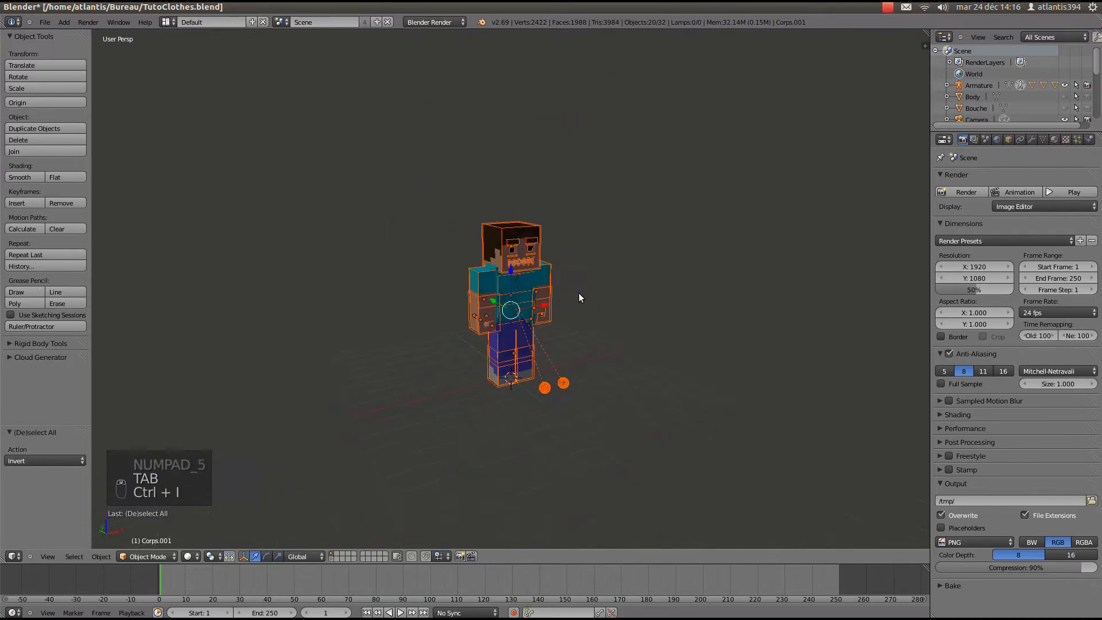
pyautogui.scroll(6, 578, 292)
pyautogui.press('h')
pyautogui.rightClick(478, 343)
pyautogui.press('Tab')
pyautogui.moveTo(480, 347); pyautogui.dragTo(492, 418, button='middle')
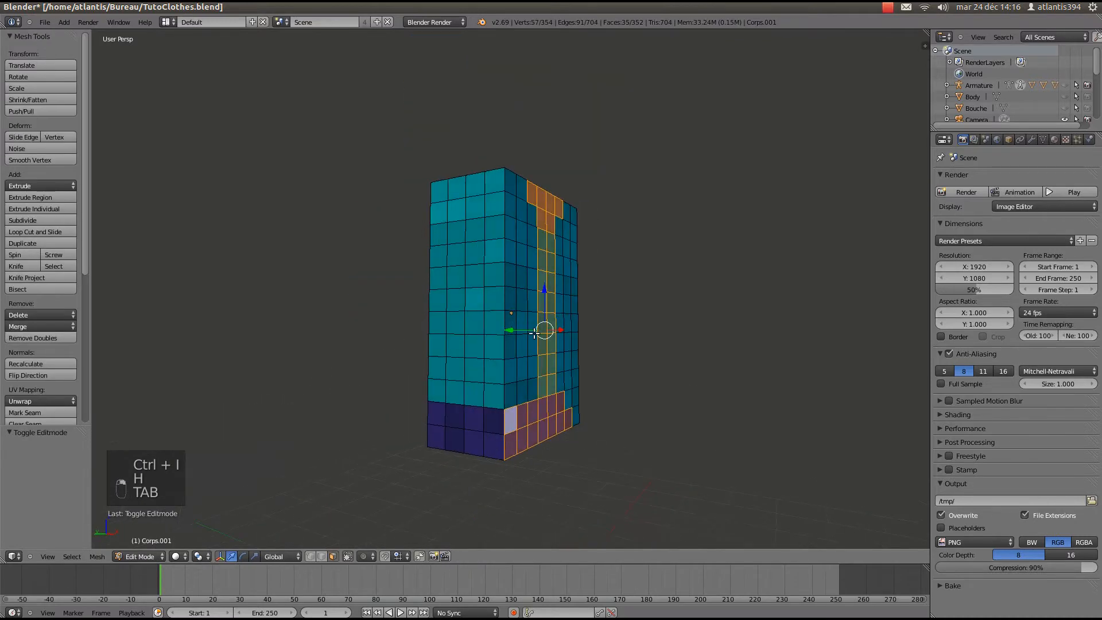
# Circle-select the purple hem faces around the torso copy's sides and back, adding them to the selection
pyautogui.press('c')
pyautogui.moveTo(491, 432); pyautogui.dragTo(450, 425)
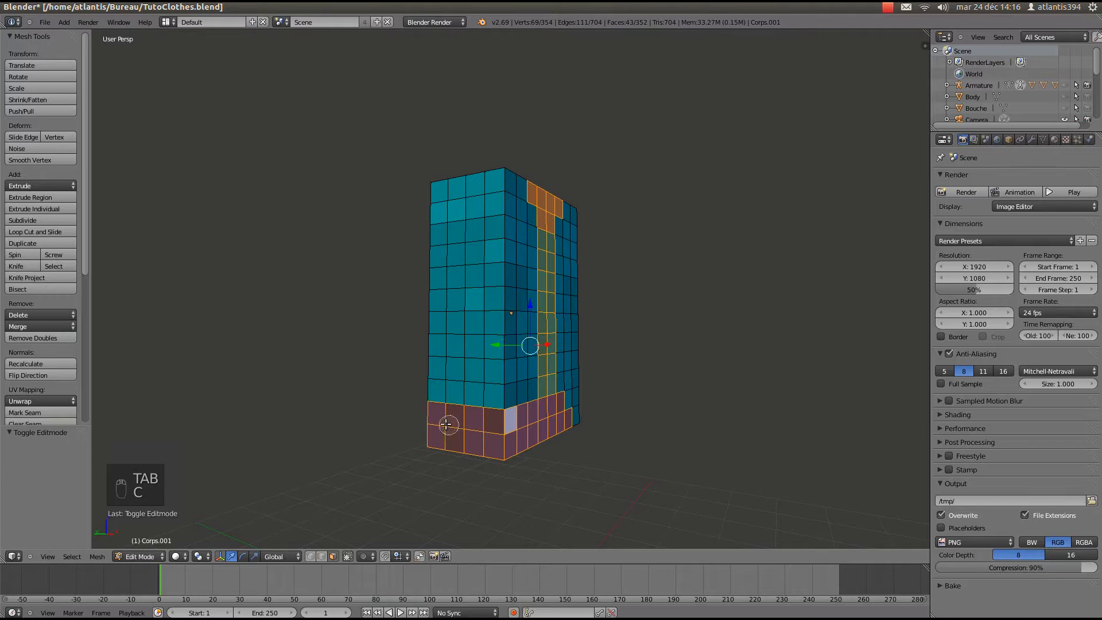
pyautogui.rightClick(450, 425)
pyautogui.moveTo(450, 425); pyautogui.dragTo(582, 436, button='middle')
pyautogui.moveTo(555, 425)
pyautogui.mouseDown()
pyautogui.moveTo(531, 438)
pyautogui.moveTo(440, 412)
pyautogui.mouseUp()
pyautogui.rightClick(440, 412)
pyautogui.moveTo(492, 407); pyautogui.dragTo(531, 439, button='middle')
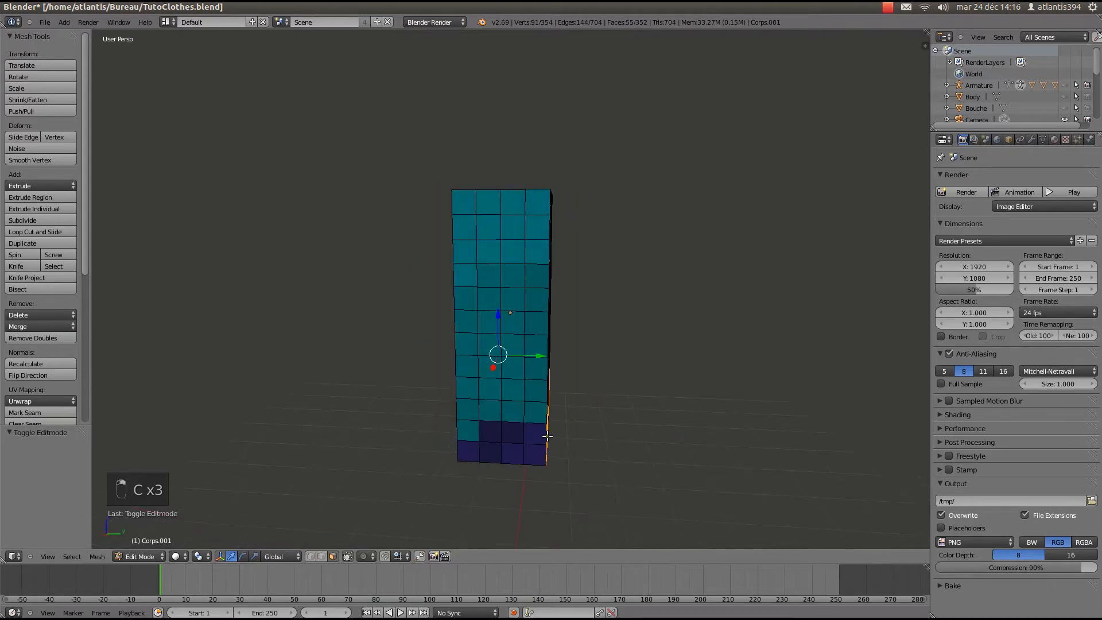
pyautogui.press('c')
pyautogui.moveTo(525, 446); pyautogui.dragTo(491, 449)
pyautogui.rightClick(491, 448)
# Add all underside faces of the torso copy to the selection and save the file
pyautogui.moveTo(496, 401)
pyautogui.mouseDown(button='middle')
pyautogui.moveTo(532, 381)
pyautogui.moveTo(576, 317)
pyautogui.mouseUp(button='middle')
pyautogui.press('c')
pyautogui.moveTo(419, 416)
pyautogui.mouseDown()
pyautogui.moveTo(571, 376)
pyautogui.moveTo(599, 386)
pyautogui.moveTo(525, 420)
pyautogui.moveTo(442, 430)
pyautogui.mouseUp()
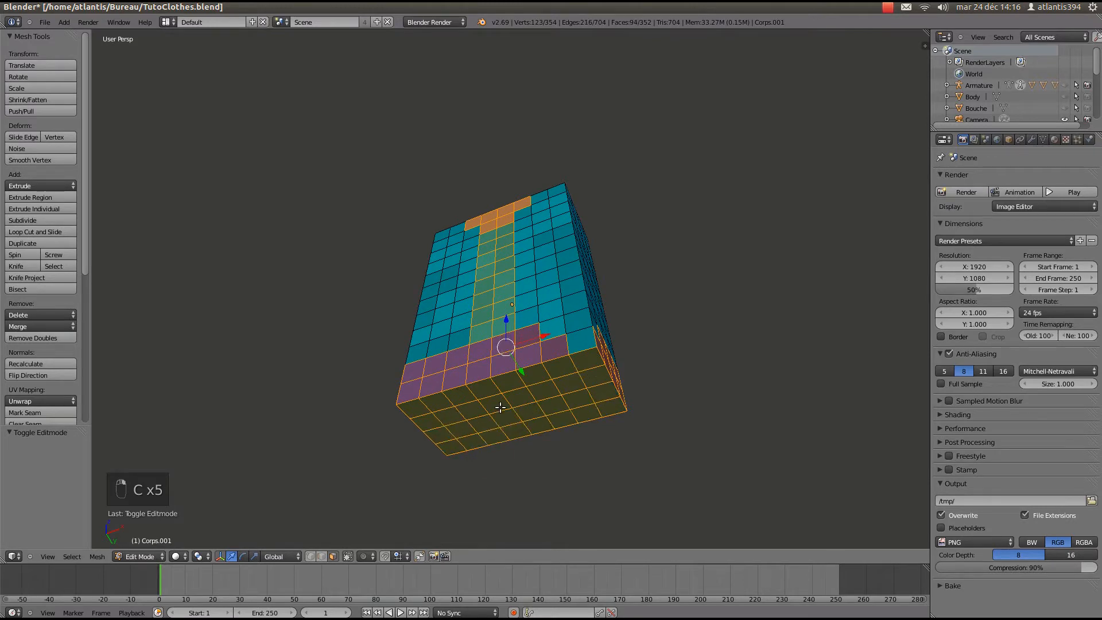
pyautogui.moveTo(500, 407); pyautogui.dragTo(615, 426, button='middle')
pyautogui.hotkey('ctrl', 's')
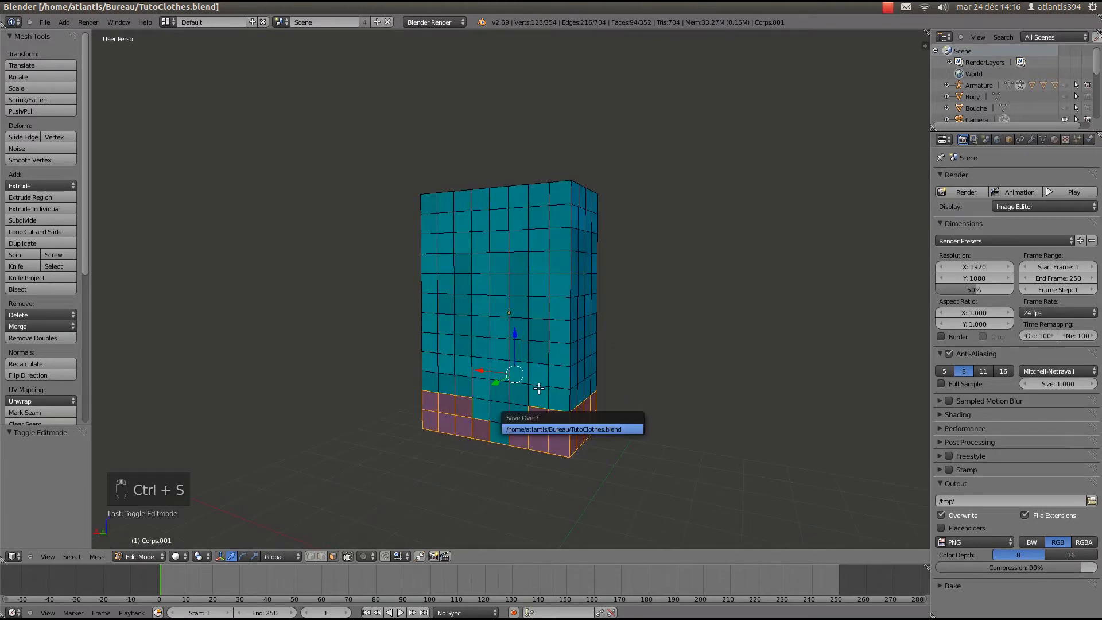
# Add the middle faces on top of the torso copy to the selection, delete all selected faces, and save over TutoClothes.blend
pyautogui.moveTo(539, 389); pyautogui.dragTo(485, 208, button='middle')
pyautogui.press('c')
pyautogui.moveTo(485, 208)
pyautogui.mouseDown()
pyautogui.moveTo(450, 253)
pyautogui.moveTo(531, 303)
pyautogui.moveTo(544, 254)
pyautogui.moveTo(514, 239)
pyautogui.mouseUp()
pyautogui.rightClick(514, 240)
pyautogui.moveTo(514, 239)
pyautogui.mouseDown(button='middle')
pyautogui.moveTo(425, 245)
pyautogui.moveTo(450, 275)
pyautogui.mouseUp(button='middle')
pyautogui.press('x')
pyautogui.click(446, 302)
pyautogui.hotkey('ctrl', 's')
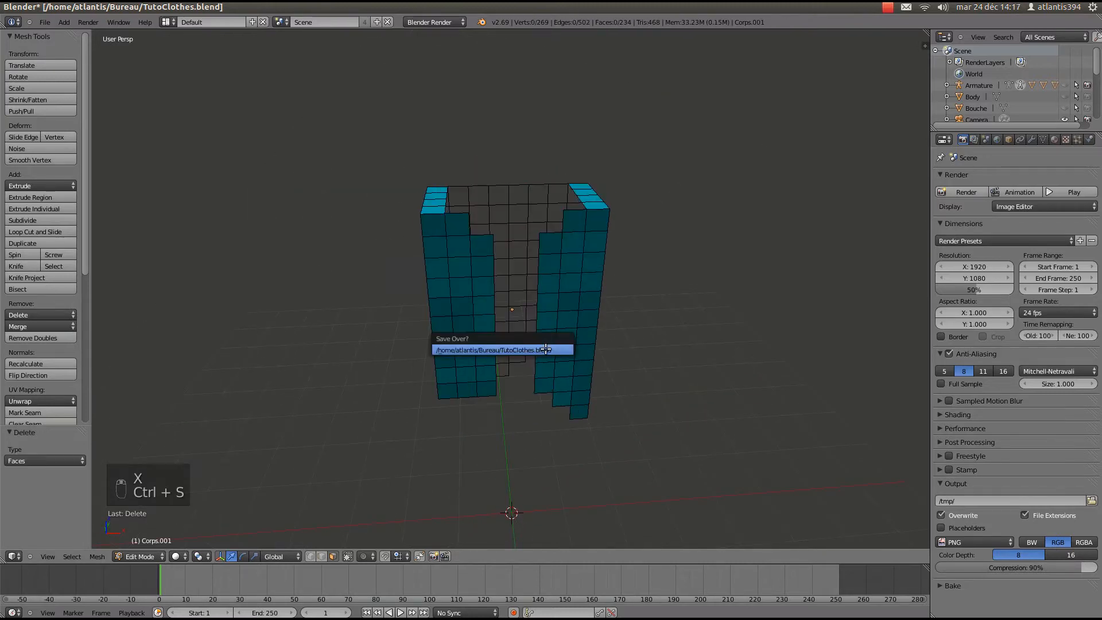
pyautogui.click(546, 350)
# Leave mesh editing, apply smooth shading to the open-front torso copy, and display its modifiers
pyautogui.press('Tab')
pyautogui.moveTo(563, 401); pyautogui.dragTo(560, 320, button='middle')
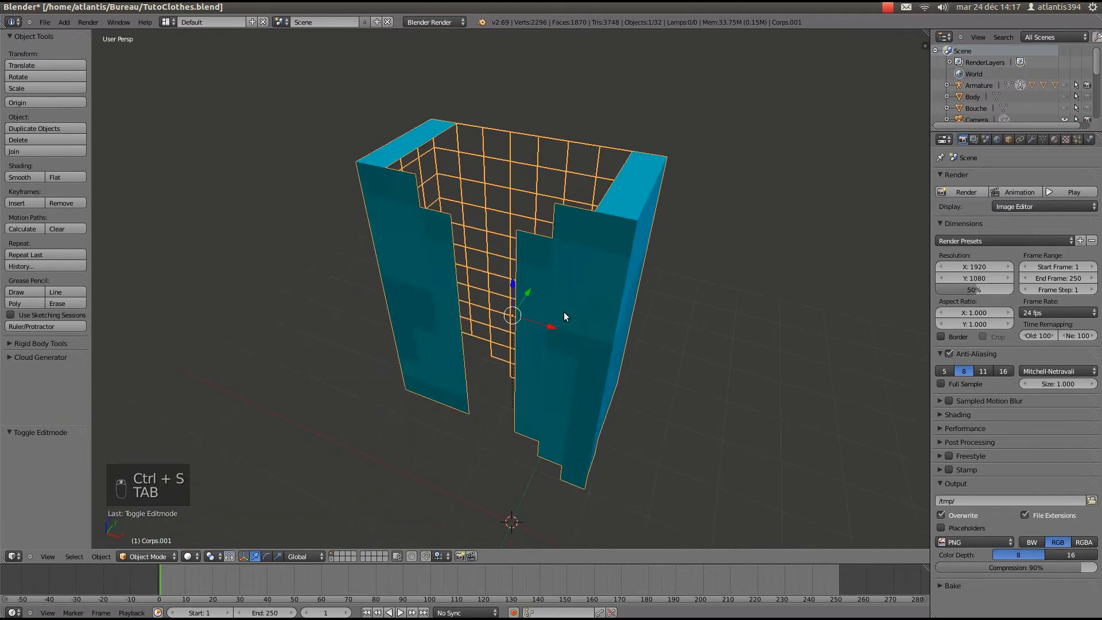
pyautogui.click(1033, 141)
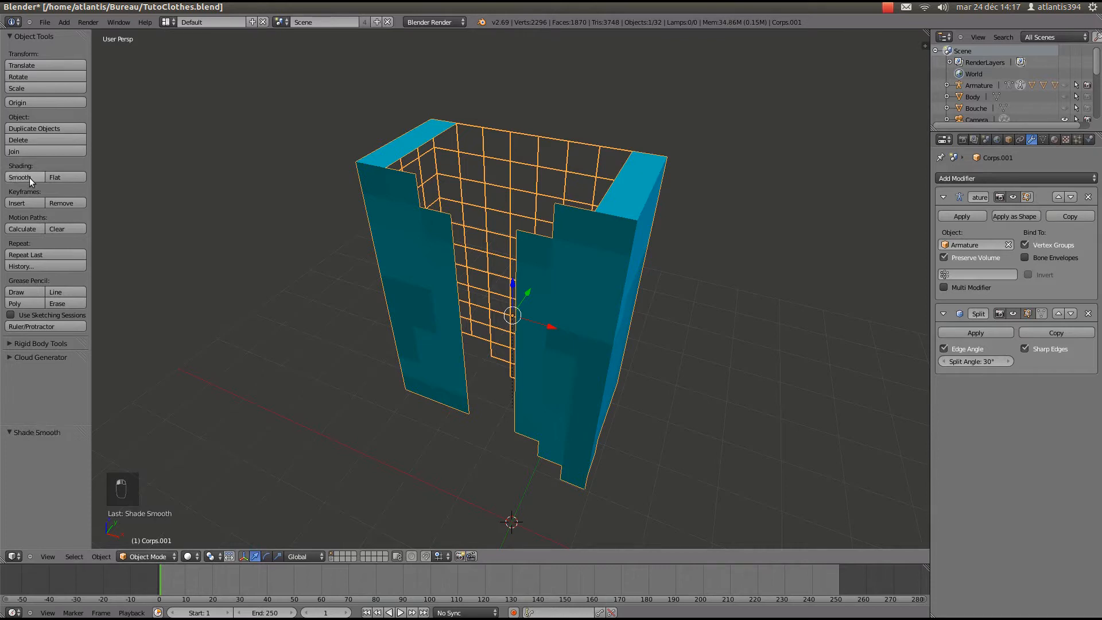
# Try the torso copy without its Edge Split modifier, and undo the removal
pyautogui.click(1088, 313)
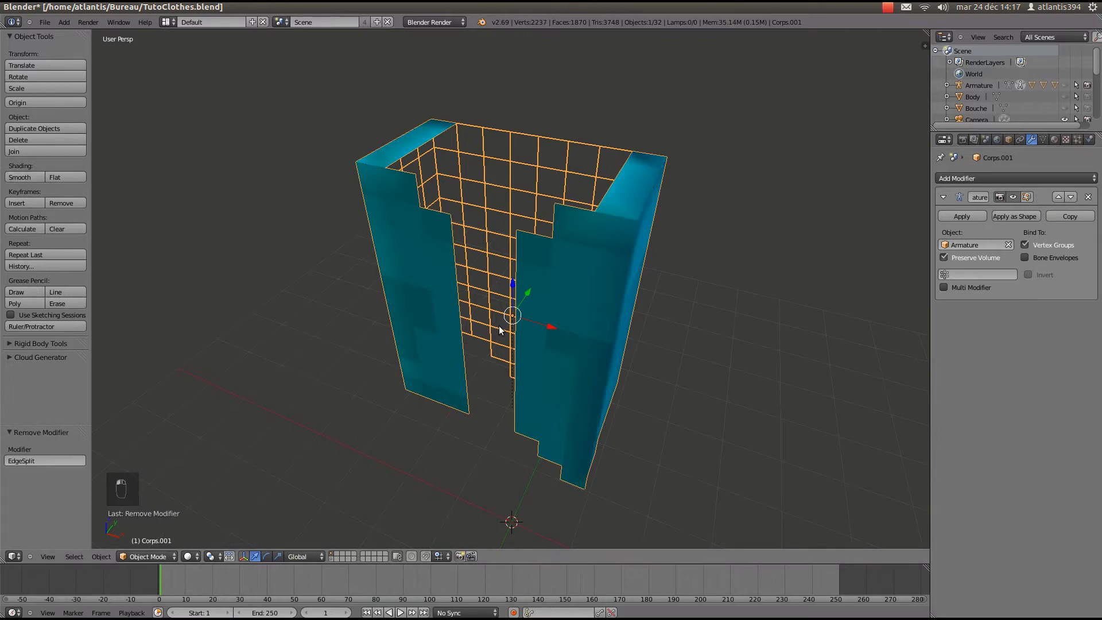
pyautogui.moveTo(498, 326); pyautogui.dragTo(520, 254, button='middle')
pyautogui.hotkey('ctrl', 'z')
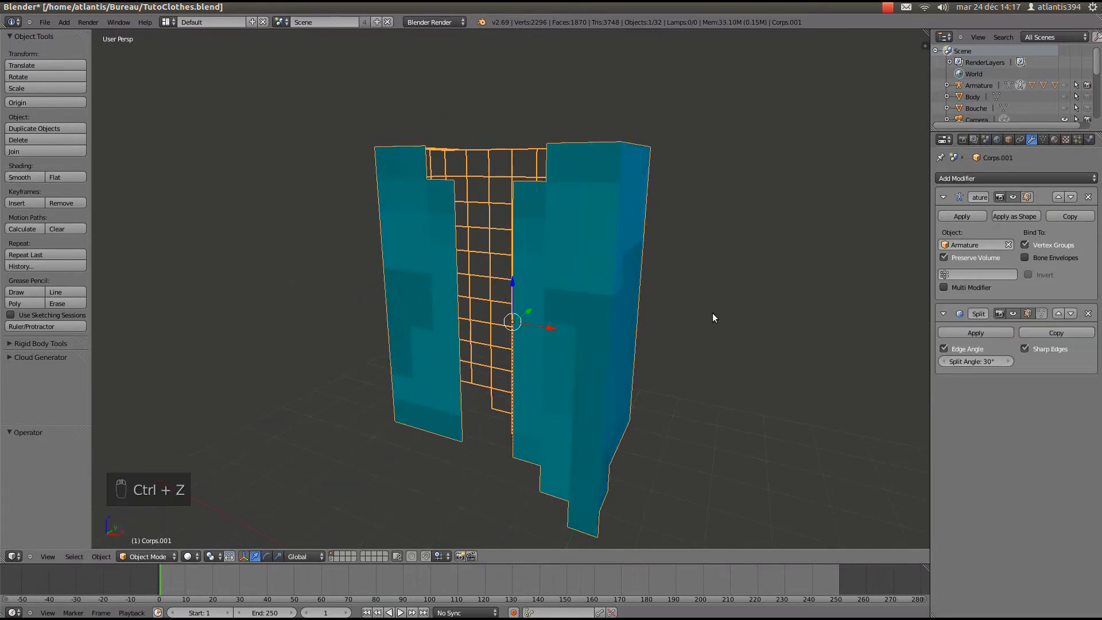
# Save the file, and add a Solidify modifier placed above Edge Split on the open-front torso copy
pyautogui.hotkey('ctrl', 's')
pyautogui.click(989, 178)
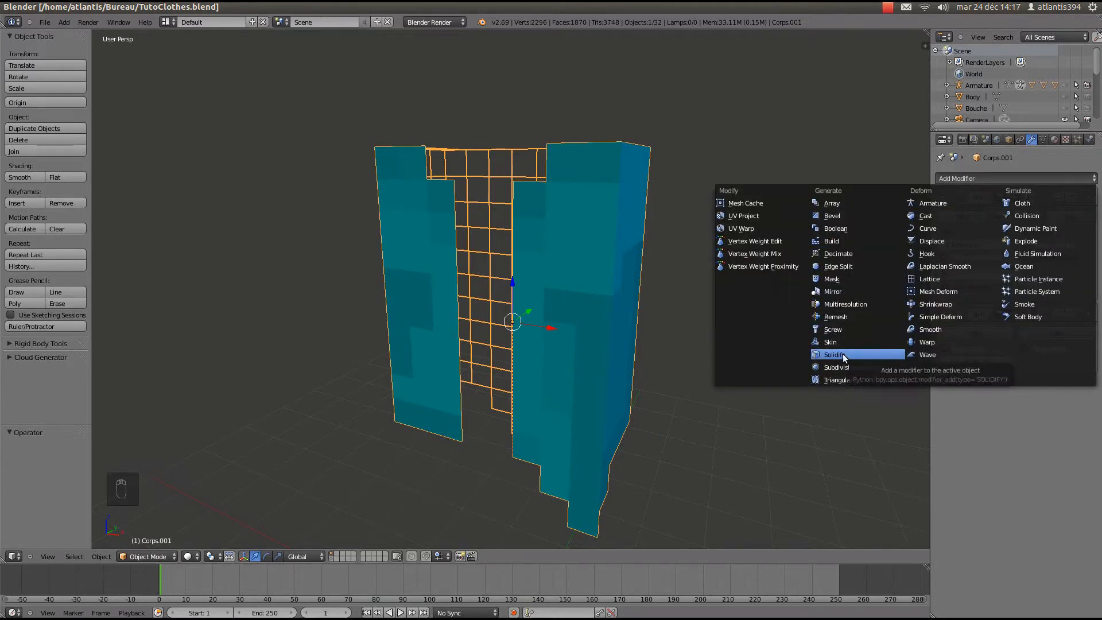
pyautogui.click(862, 354)
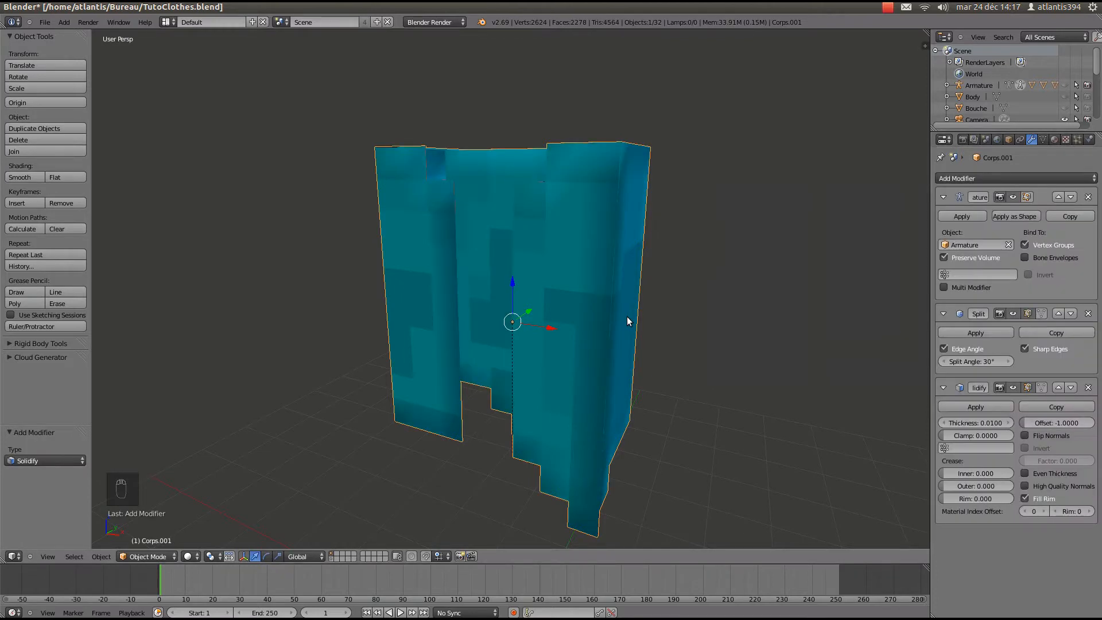
pyautogui.moveTo(627, 316); pyautogui.dragTo(494, 264, button='middle')
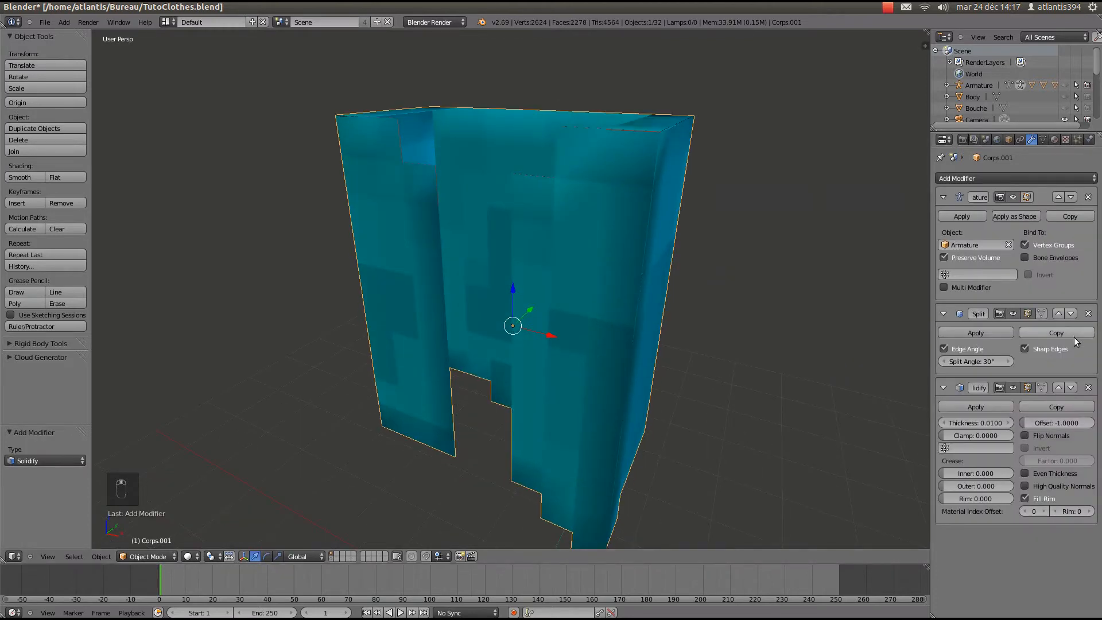
pyautogui.click(1060, 388)
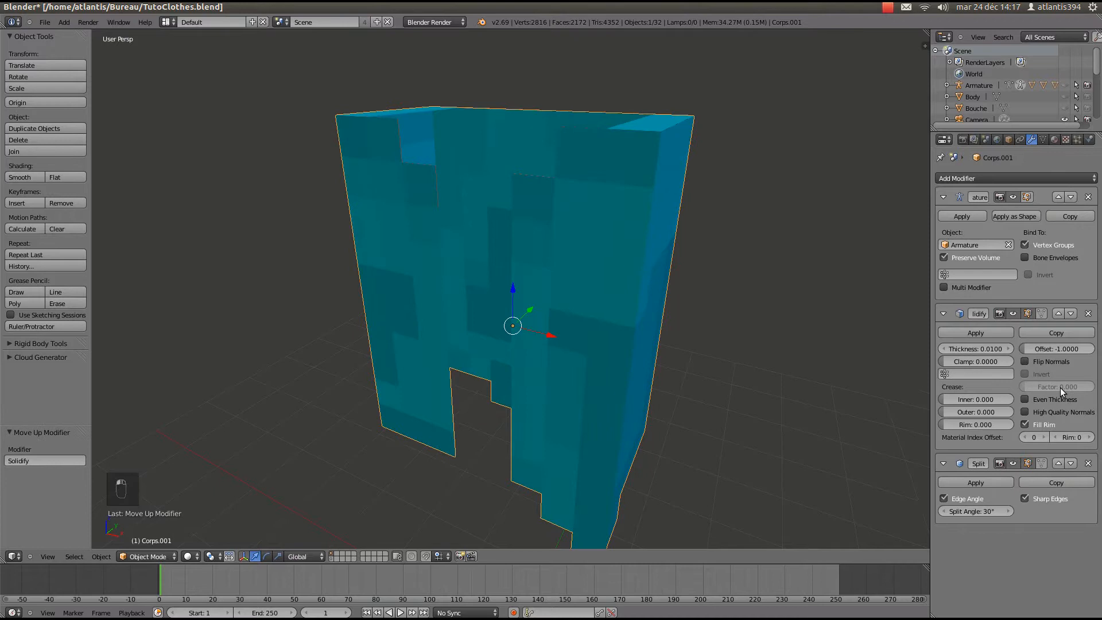
# Set the Solidify thickness of the torso copy to 0.08 and save the file
pyautogui.moveTo(379, 247); pyautogui.dragTo(358, 232, button='middle')
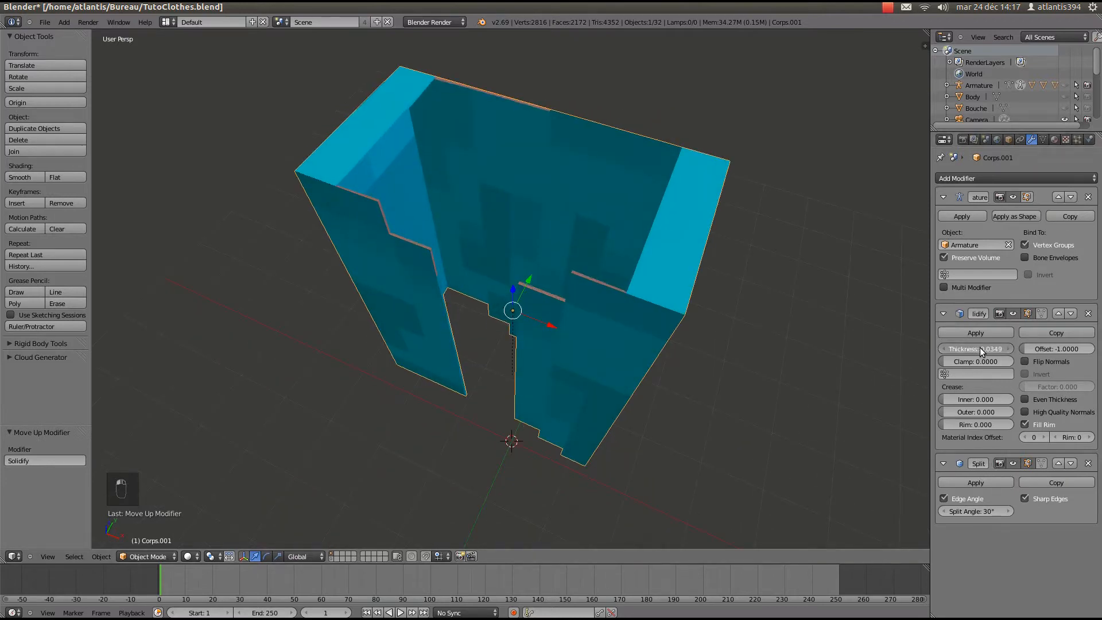
pyautogui.moveTo(980, 346); pyautogui.dragTo(987, 347)
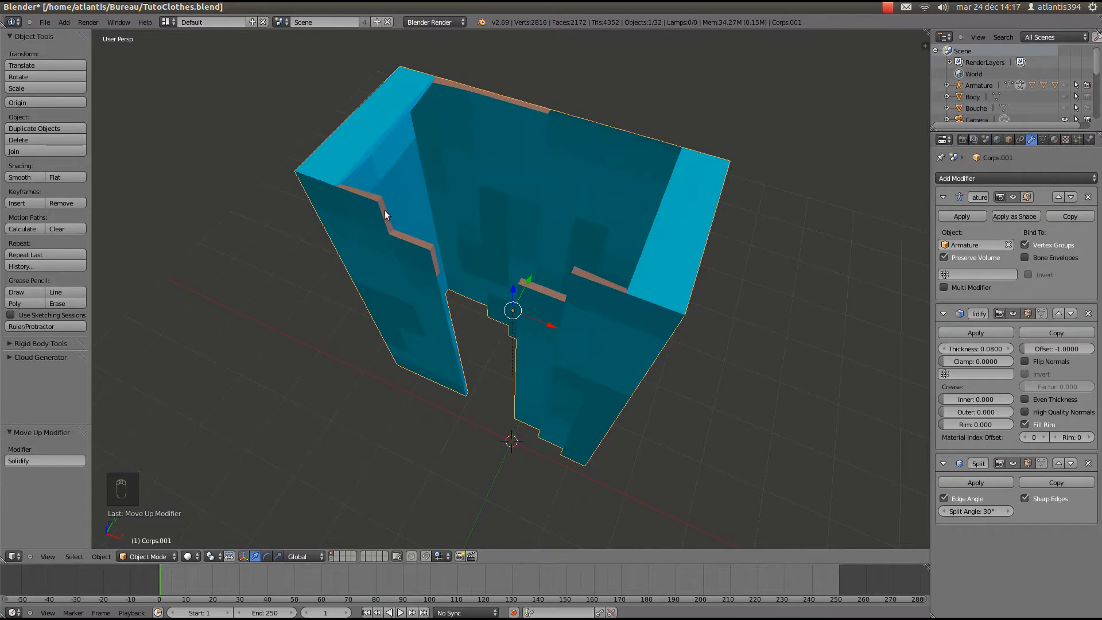
pyautogui.moveTo(385, 211); pyautogui.dragTo(635, 183, button='middle')
pyautogui.hotkey('ctrl', 's')
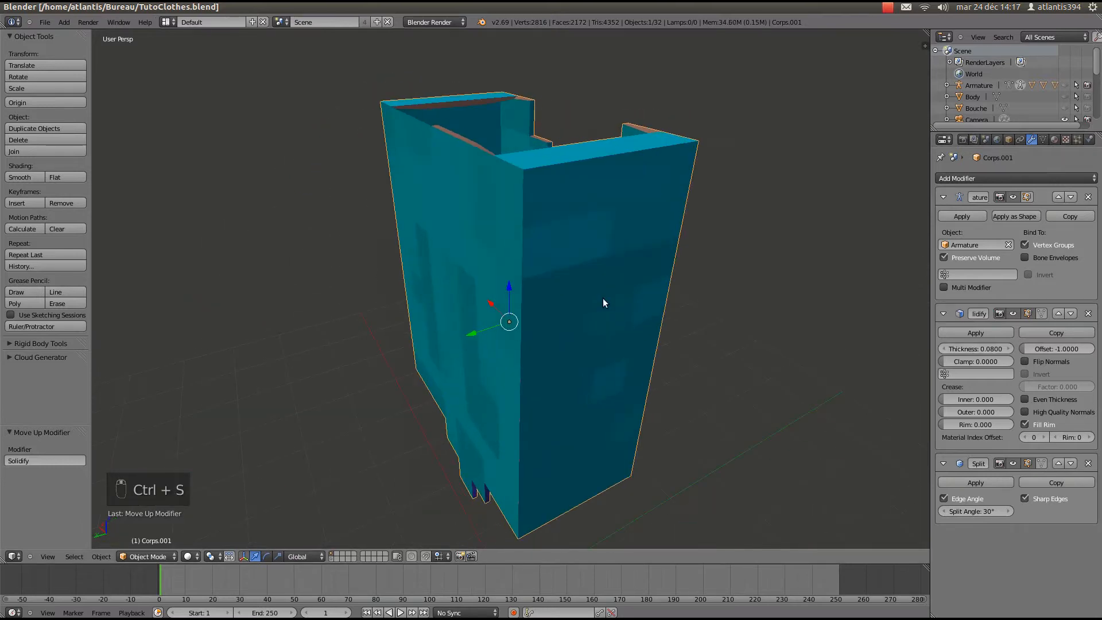
pyautogui.moveTo(604, 302); pyautogui.dragTo(384, 309, button='middle')
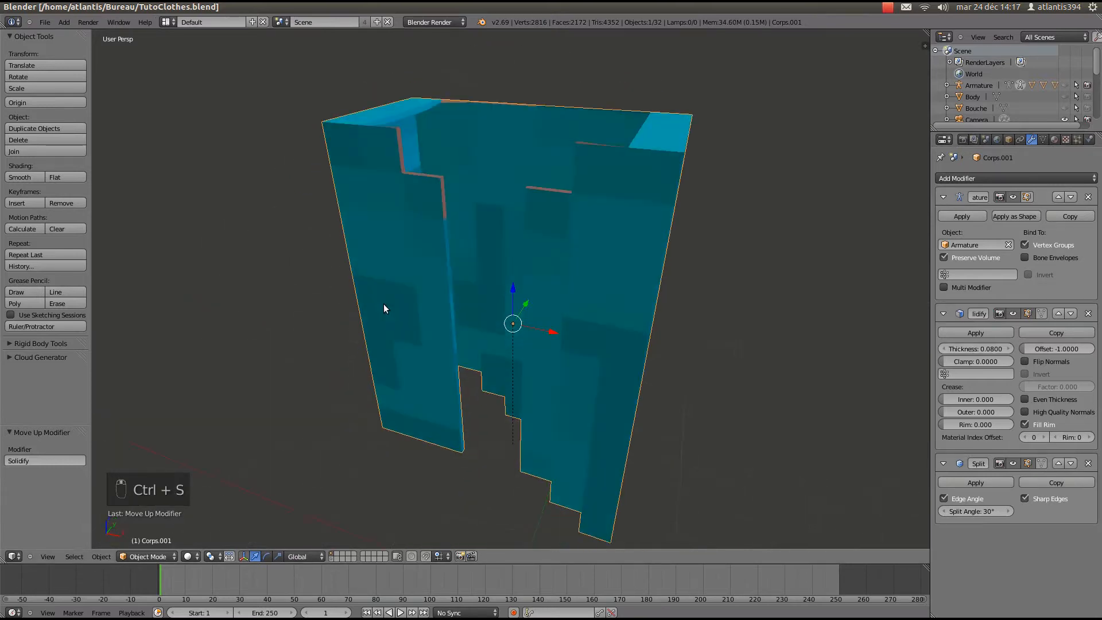
# Reveal all hidden objects so the whole character surrounds the open-front torso copy
pyautogui.scroll(-5, 483, 346)
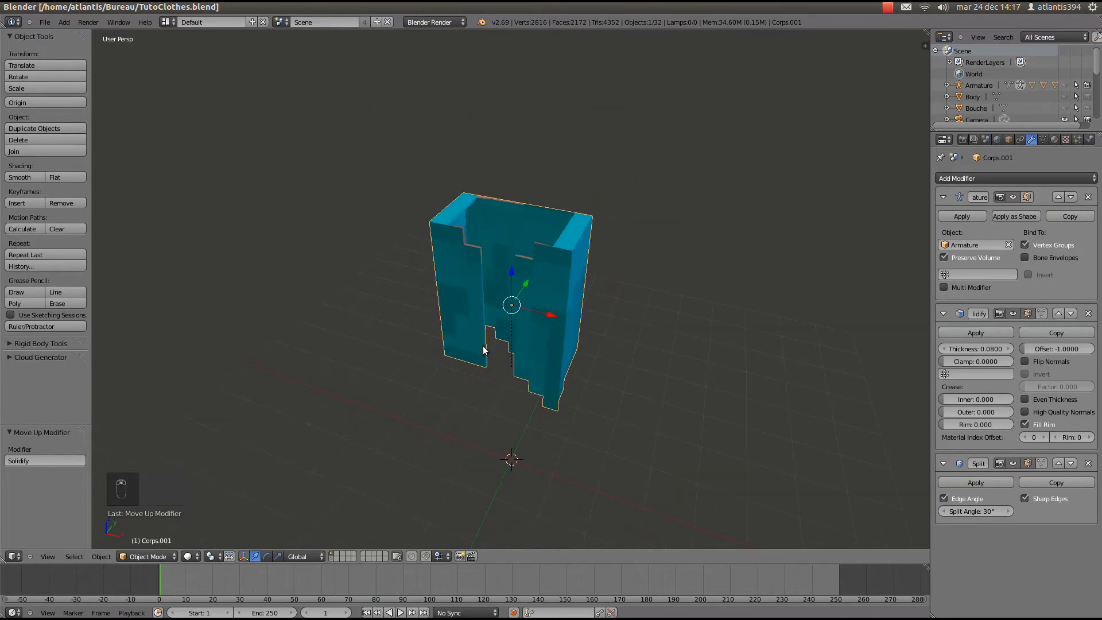
pyautogui.press('alt')
pyautogui.press('alt')
pyautogui.hotkey('alt', 'h')
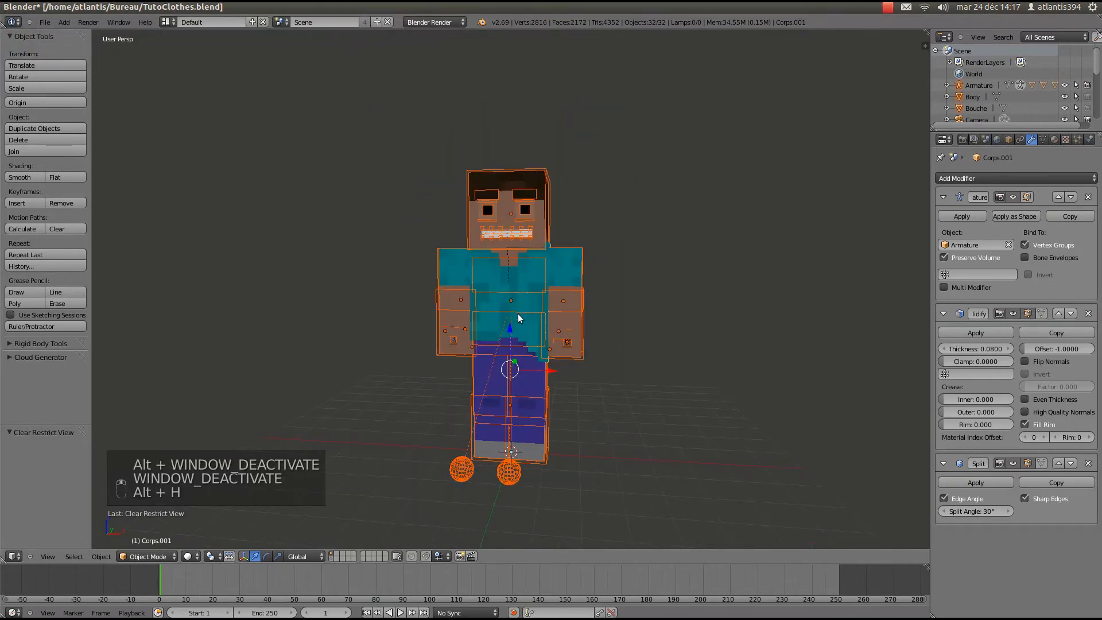
# Deselect everything and circle-select the small cluster of objects at the scene origin below the character
pyautogui.rightClick(518, 317)
pyautogui.hotkey('ctrl', 'Tab')
pyautogui.keyDown('ctrl'); pyautogui.moveTo(512, 314); pyautogui.dragTo(518, 215); pyautogui.keyUp('ctrl')
pyautogui.press('a')
pyautogui.press('c')
pyautogui.scroll(-9, 516, 441)
pyautogui.click(516, 441)
pyautogui.rightClick(514, 442)
pyautogui.scroll(-8, 511, 443)
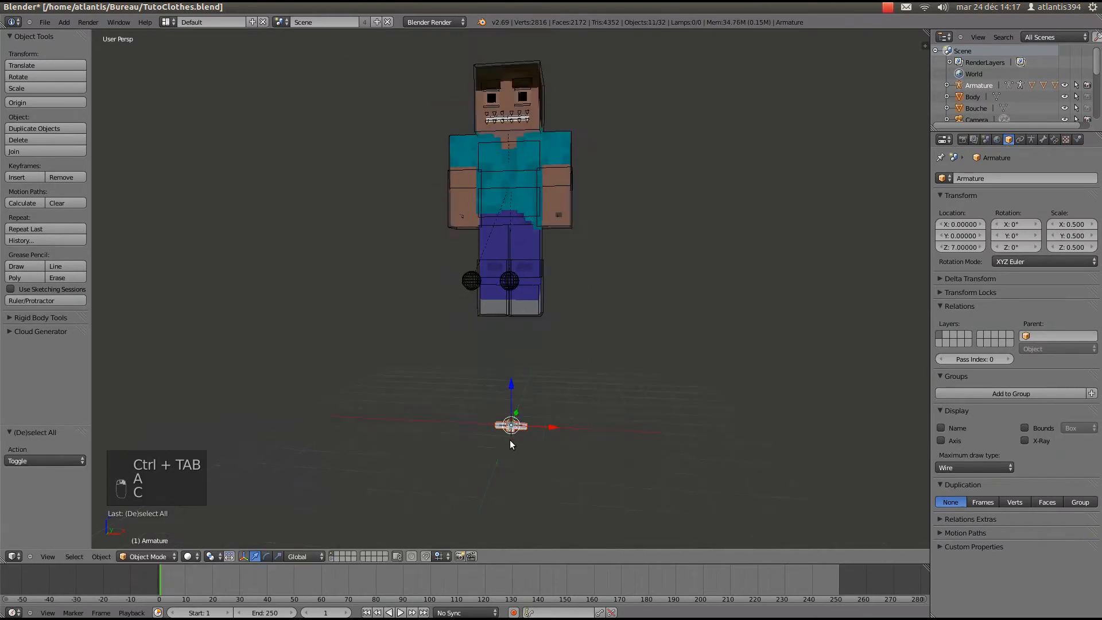
# Move the selected cluster by X 23, Y 5 and Z 26 away from the character, and hide it
pyautogui.press('g')
pyautogui.click(698, 231)
pyautogui.press('g')
pyautogui.rightClick(604, 295)
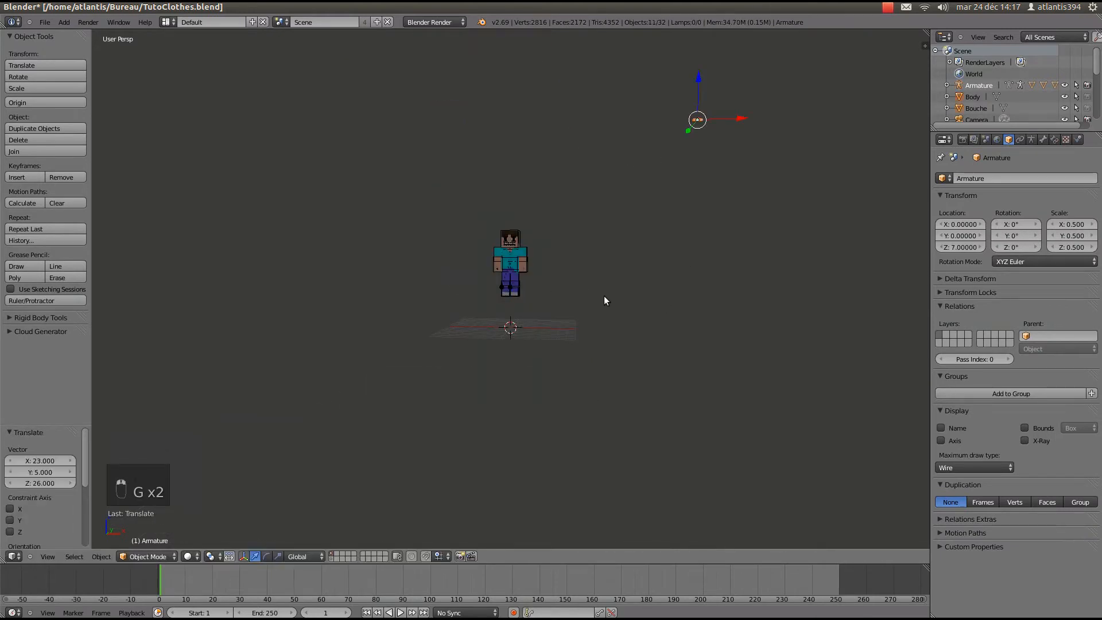
pyautogui.scroll(7, 509, 239)
pyautogui.press('h')
# Clear the armature's location to bring the character to the origin, and save the file
pyautogui.hotkey('alt', 'g')
pyautogui.hotkey('ctrl', 's')
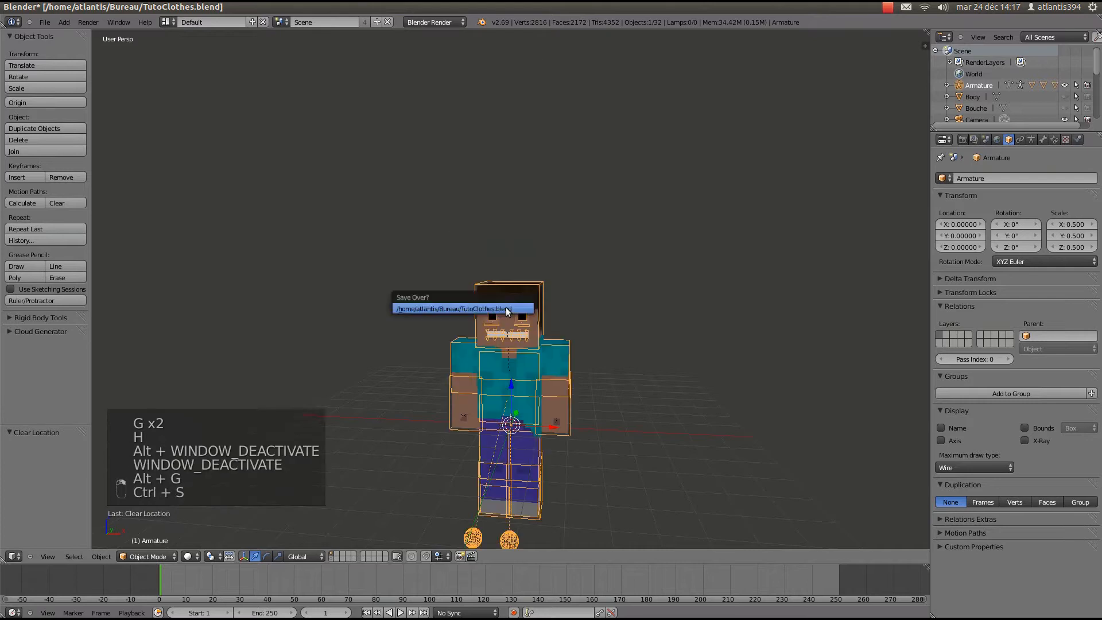
pyautogui.press('KP_Decimal')
pyautogui.scroll(4, 483, 333)
# Select the open-front torso copy, check its fit around the character, and save the file
pyautogui.rightClick(543, 205)
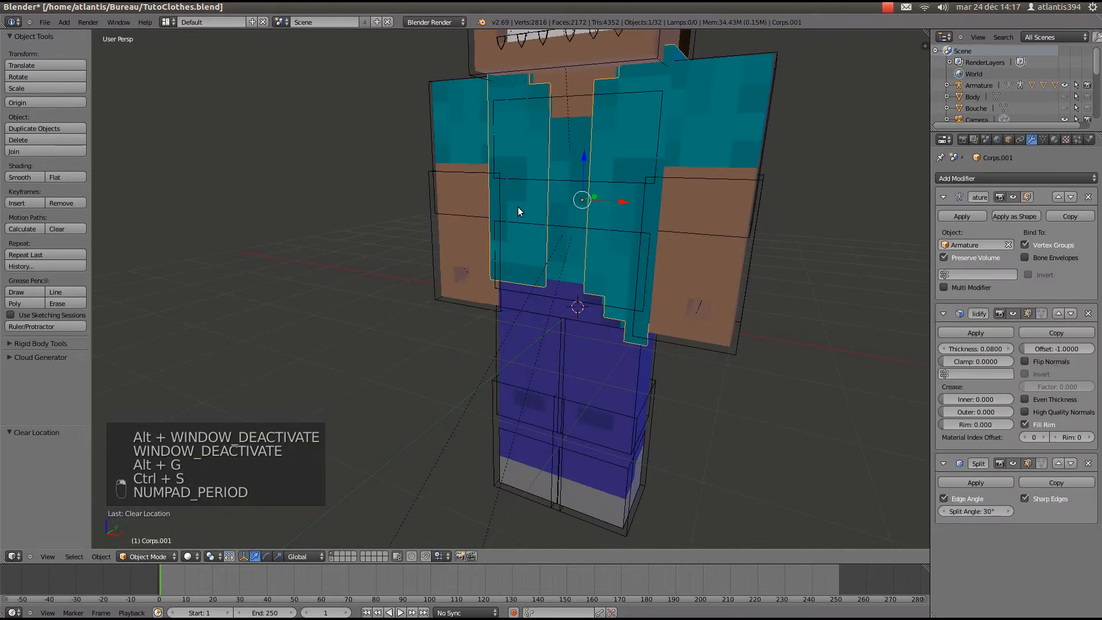
pyautogui.moveTo(518, 207); pyautogui.dragTo(350, 232, button='middle')
pyautogui.scroll(-3, 471, 229)
pyautogui.hotkey('ctrl', 's')
pyautogui.click(489, 230)
pyautogui.moveTo(489, 230); pyautogui.dragTo(522, 414, button='middle')
pyautogui.scroll(3, 489, 308)
pyautogui.press('Tab')
pyautogui.press('Tab')
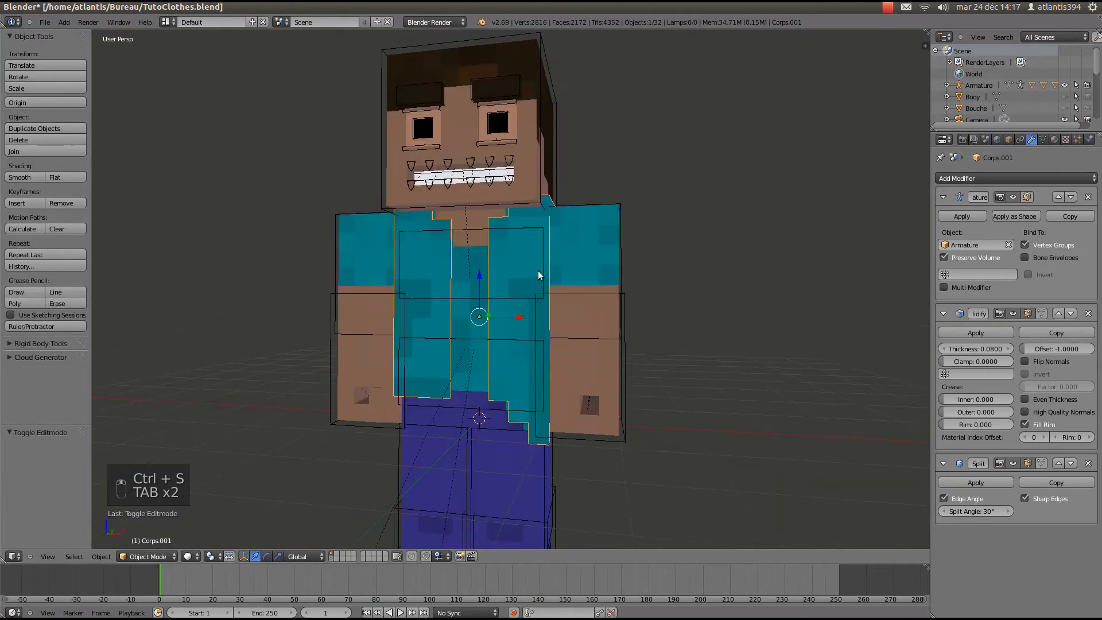
# In front orthographic wireframe view, move the open-front torso copy by -0.1 along Z and save the file
pyautogui.press('KP_1')
pyautogui.press('KP_5')
pyautogui.scroll(2, 540, 191)
pyautogui.press('z')
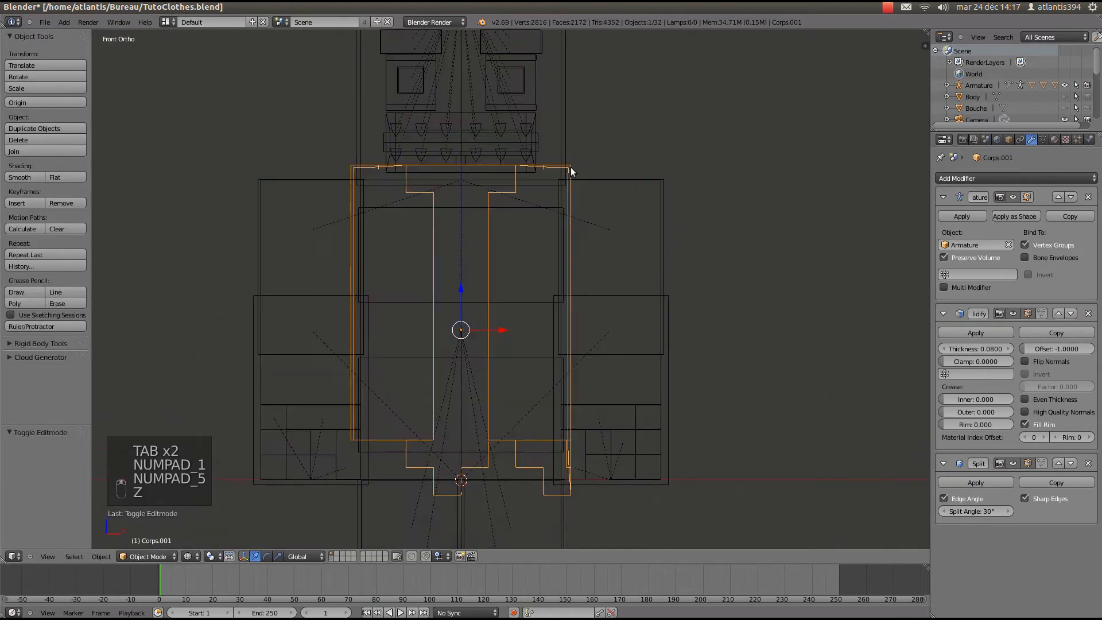
pyautogui.press('g')
pyautogui.press('z')
pyautogui.click(465, 292)
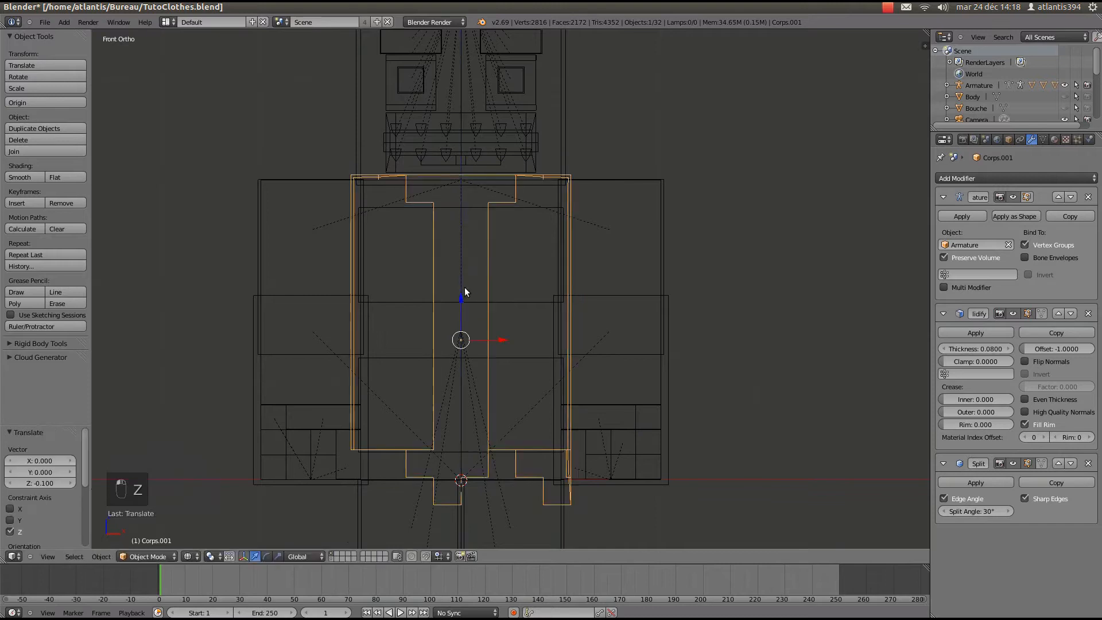
pyautogui.scroll(4, 543, 252)
pyautogui.scroll(-6, 498, 263)
pyautogui.hotkey('ctrl', 's')
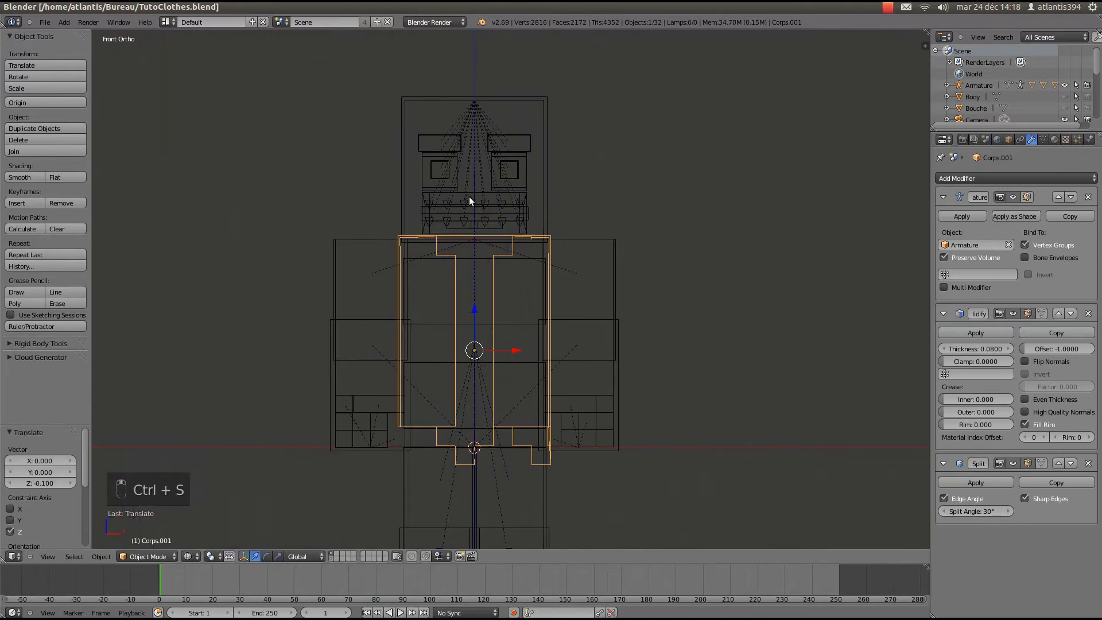
# Examine the jacket's fit around the body in solid perspective view from several sides, including its mesh in Edit Mode
pyautogui.press('z')
pyautogui.moveTo(530, 342); pyautogui.dragTo(511, 355, button='middle')
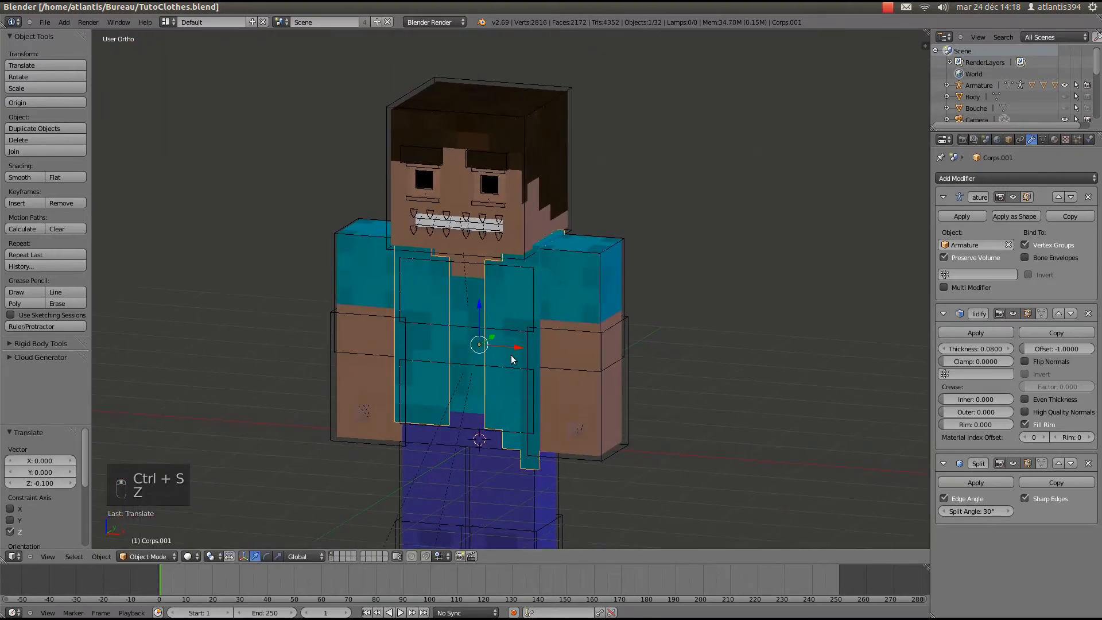
pyautogui.press('KP_5')
pyautogui.scroll(4, 487, 230)
pyautogui.press('Tab')
pyautogui.scroll(-2, 469, 245)
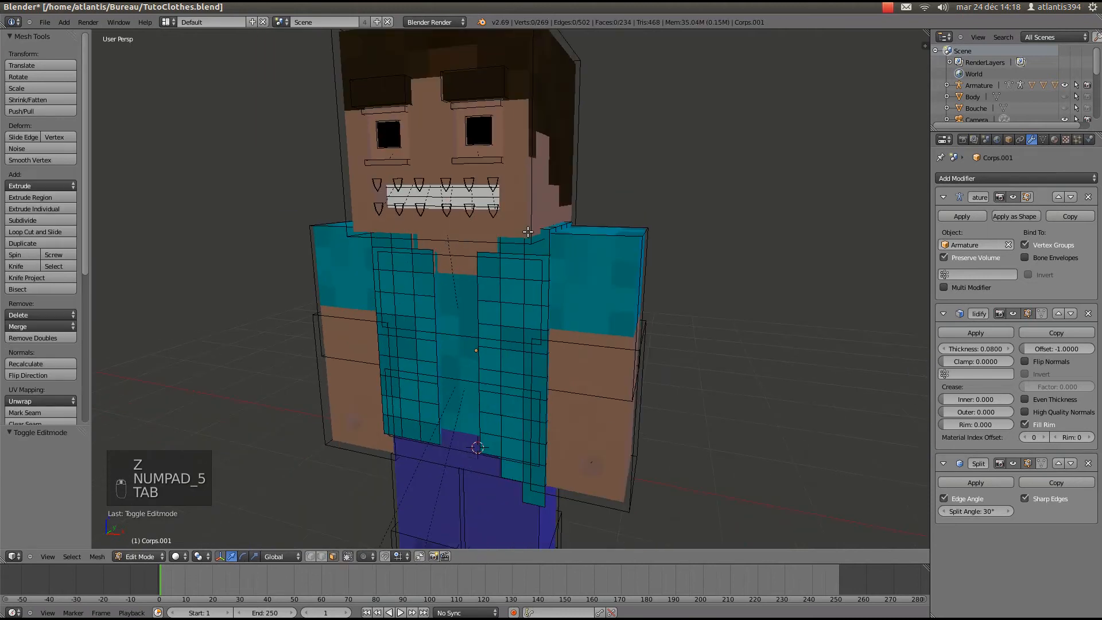
pyautogui.press('ctrl+KP_1')
pyautogui.moveTo(549, 299); pyautogui.dragTo(605, 253, button='middle')
pyautogui.press('Tab')
pyautogui.scroll(-2, 511, 256)
pyautogui.moveTo(511, 256); pyautogui.dragTo(518, 277, button='middle')
# Hide every object except the open-front jacket, select the jacket again, and save the file
pyautogui.hotkey('ctrl', 'i')
pyautogui.press('h')
pyautogui.scroll(-2, 491, 276)
pyautogui.rightClick(491, 277)
pyautogui.scroll(2, 519, 284)
pyautogui.hotkey('ctrl', 's')
# In Edit Mode, select the top two rows of faces along one side of the jacket
pyautogui.press('Tab')
pyautogui.scroll(1, 519, 293)
pyautogui.rightClick(546, 271)
pyautogui.keyDown('shift'); pyautogui.rightClick(548, 302); pyautogui.keyUp('shift')
pyautogui.keyDown('shift'); pyautogui.rightClick(516, 301); pyautogui.keyUp('shift')
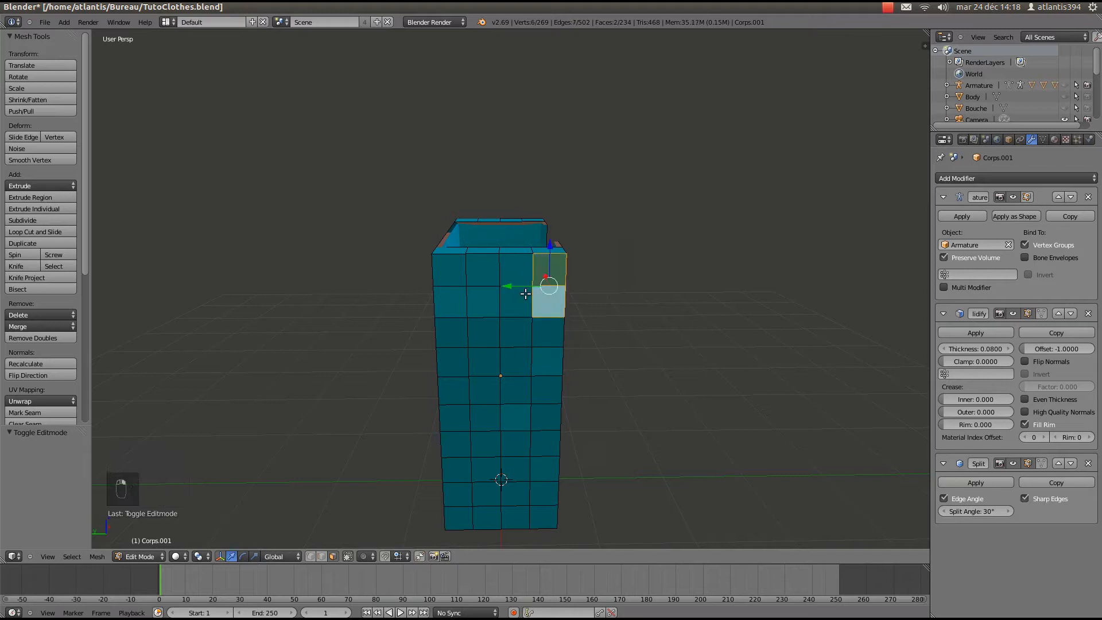
pyautogui.keyDown('shift'); pyautogui.rightClick(516, 270); pyautogui.keyUp('shift')
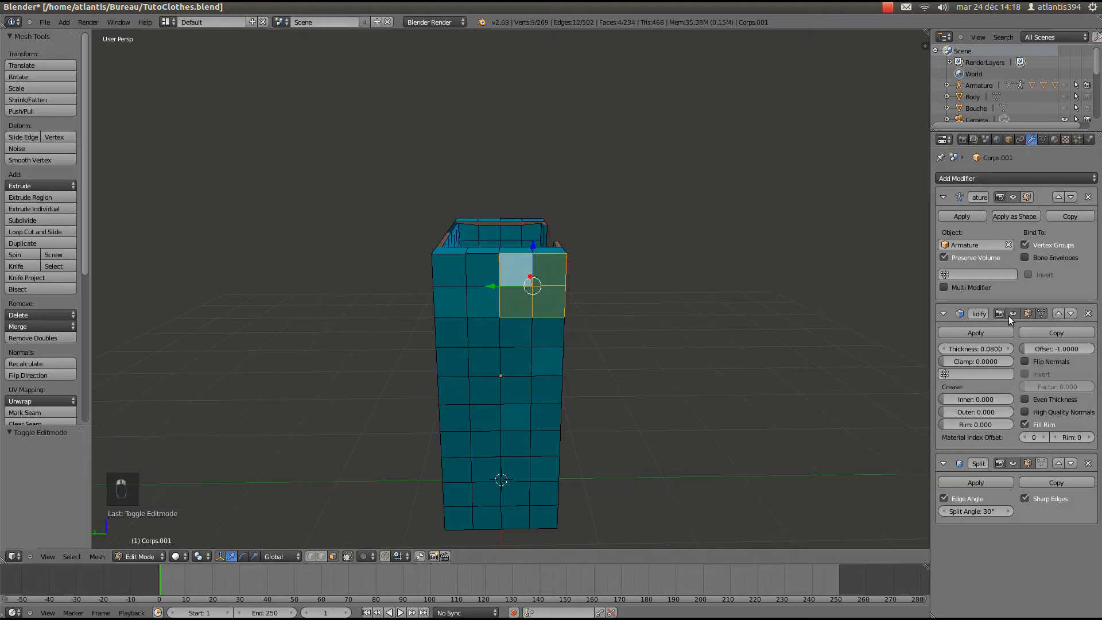
pyautogui.click(1042, 313)
pyautogui.keyDown('shift'); pyautogui.rightClick(480, 278); pyautogui.keyUp('shift')
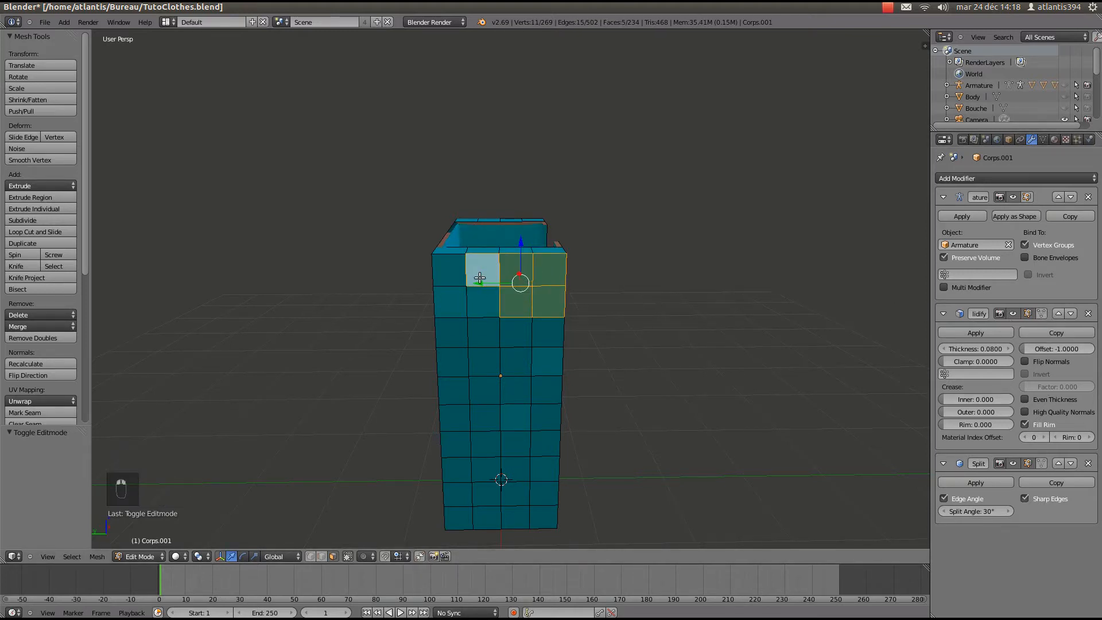
pyautogui.keyDown('shift'); pyautogui.rightClick(483, 302); pyautogui.keyUp('shift')
pyautogui.keyDown('shift'); pyautogui.rightClick(449, 301); pyautogui.keyUp('shift')
pyautogui.keyDown('shift'); pyautogui.rightClick(450, 270); pyautogui.keyUp('shift')
# Add the top two rows of faces across the whole back of the jacket to the selection
pyautogui.moveTo(505, 281); pyautogui.dragTo(620, 313, button='middle')
pyautogui.keyDown('shift'); pyautogui.rightClick(626, 310); pyautogui.keyUp('shift')
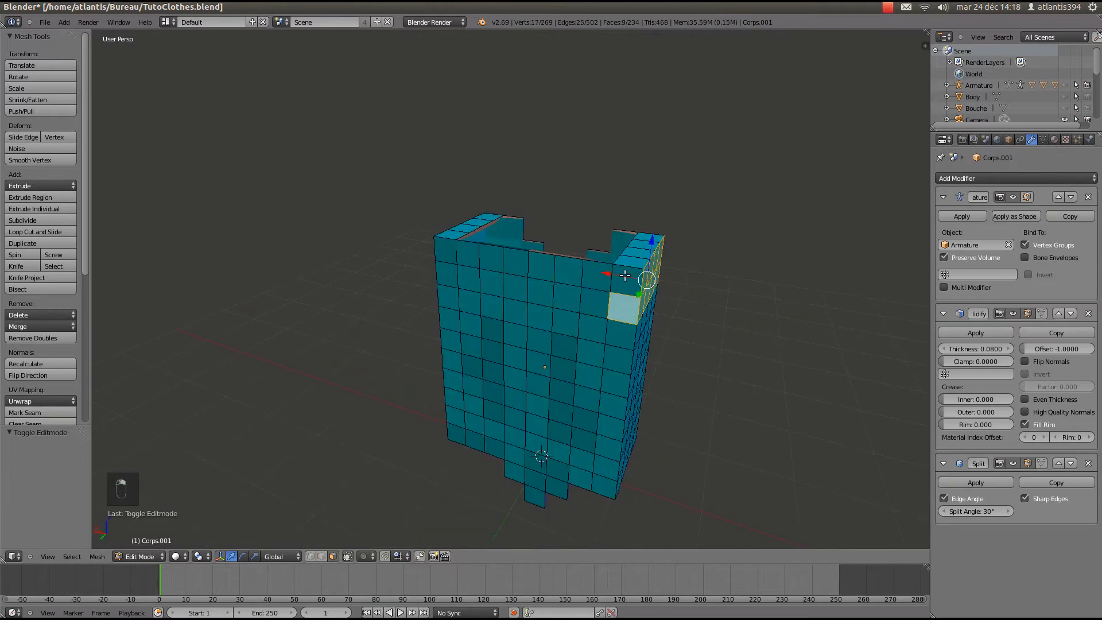
pyautogui.keyDown('shift'); pyautogui.rightClick(623, 275); pyautogui.keyUp('shift')
pyautogui.keyDown('shift'); pyautogui.rightClick(596, 271); pyautogui.keyUp('shift')
pyautogui.keyDown('shift'); pyautogui.rightClick(595, 301); pyautogui.keyUp('shift')
pyautogui.keyDown('shift'); pyautogui.rightClick(569, 298); pyautogui.keyUp('shift')
pyautogui.keyDown('shift'); pyautogui.rightClick(569, 266); pyautogui.keyUp('shift')
pyautogui.keyDown('shift'); pyautogui.rightClick(515, 261); pyautogui.keyUp('shift')
pyautogui.keyDown('shift'); pyautogui.rightClick(540, 292); pyautogui.keyUp('shift')
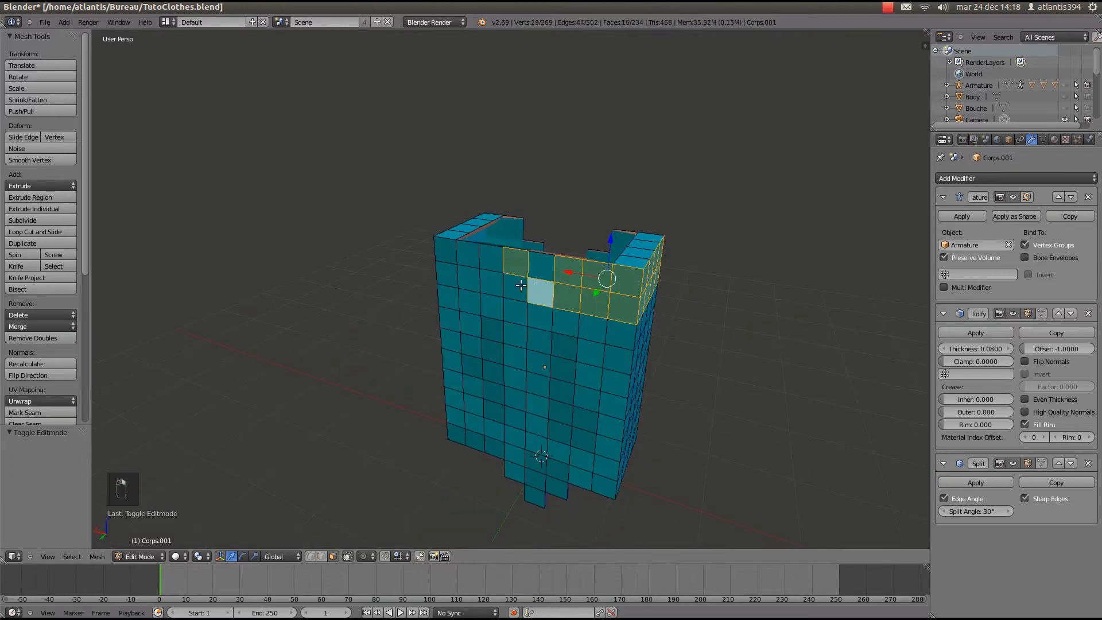
pyautogui.keyDown('shift'); pyautogui.rightClick(540, 265); pyautogui.keyUp('shift')
pyautogui.keyDown('shift'); pyautogui.rightClick(491, 256); pyautogui.keyUp('shift')
pyautogui.keyDown('shift'); pyautogui.rightClick(492, 284); pyautogui.keyUp('shift')
pyautogui.keyDown('shift'); pyautogui.rightClick(468, 277); pyautogui.keyUp('shift')
pyautogui.keyDown('shift'); pyautogui.rightClick(468, 251); pyautogui.keyUp('shift')
pyautogui.keyDown('shift'); pyautogui.rightClick(447, 276); pyautogui.keyUp('shift')
pyautogui.keyDown('shift'); pyautogui.rightClick(447, 259); pyautogui.keyUp('shift')
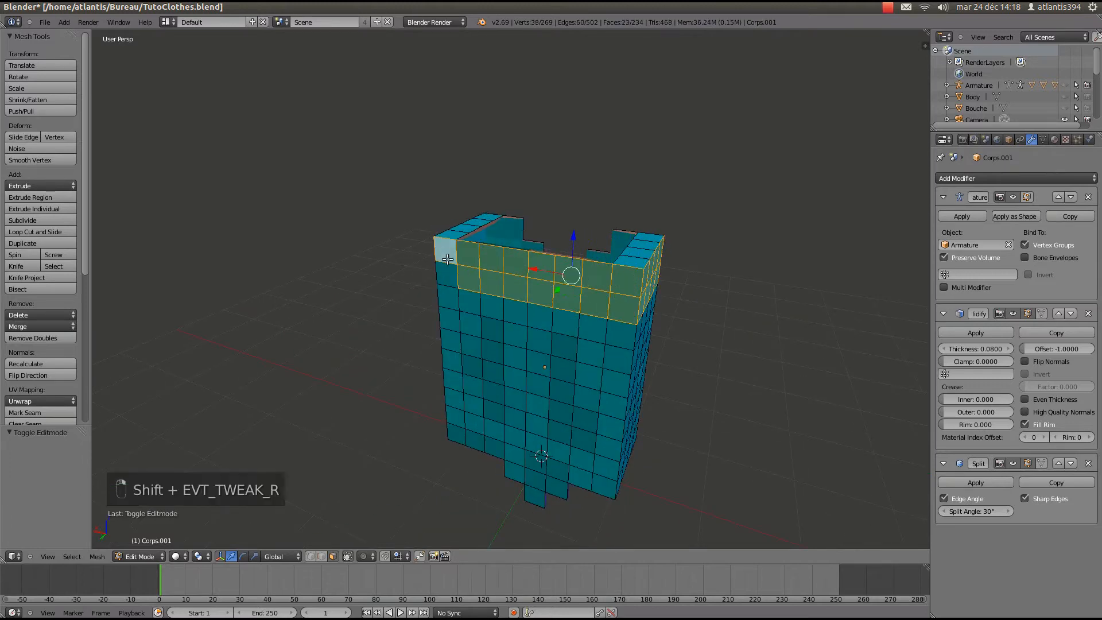
pyautogui.keyDown('shift'); pyautogui.rightClick(445, 255); pyautogui.keyUp('shift')
pyautogui.keyDown('shift'); pyautogui.rightClick(442, 260); pyautogui.keyUp('shift')
pyautogui.keyDown('shift'); pyautogui.rightClick(445, 276); pyautogui.keyUp('shift')
pyautogui.keyDown('shift'); pyautogui.rightClick(448, 257); pyautogui.keyUp('shift')
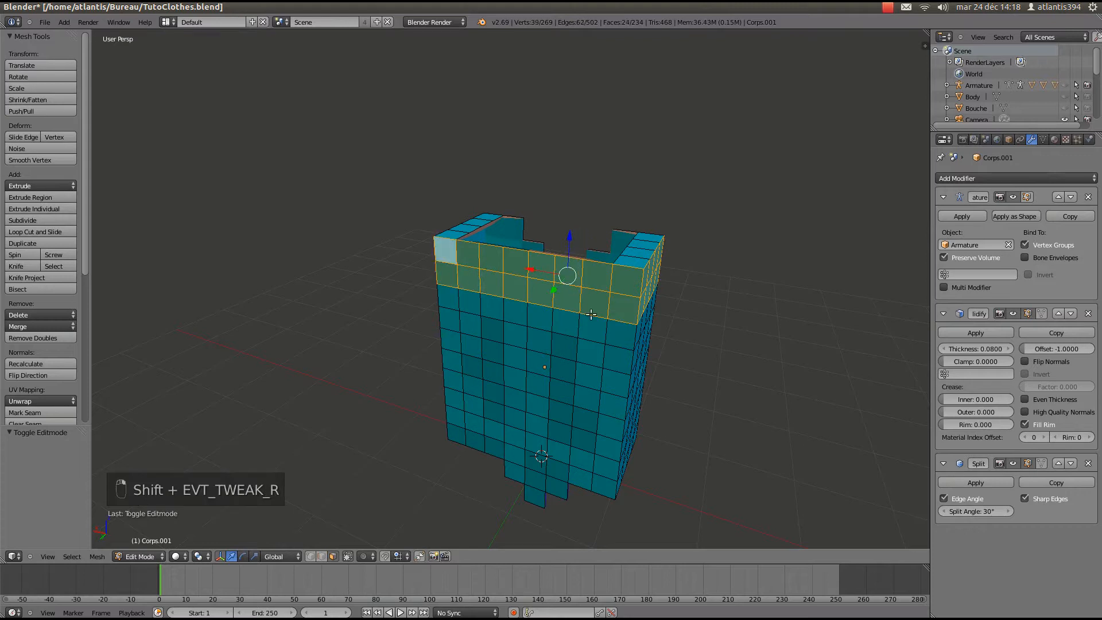
# Add the four upward-facing faces on top of the first shoulder to the selection
pyautogui.moveTo(593, 315); pyautogui.dragTo(574, 328, button='middle')
pyautogui.keyDown('shift'); pyautogui.rightClick(613, 289); pyautogui.keyUp('shift')
pyautogui.keyDown('shift'); pyautogui.rightClick(624, 278); pyautogui.keyUp('shift')
pyautogui.keyDown('shift'); pyautogui.rightClick(635, 267); pyautogui.keyUp('shift')
pyautogui.moveTo(635, 265); pyautogui.dragTo(369, 253, button='middle')
pyautogui.keyDown('shift'); pyautogui.rightClick(351, 259); pyautogui.keyUp('shift')
# Add the outer two-by-two face blocks atop both front panels and the other shoulder's top faces, leaving out faces beside the opening
pyautogui.keyDown('shift'); pyautogui.rightClick(354, 281); pyautogui.keyUp('shift')
pyautogui.keyDown('shift'); pyautogui.rightClick(385, 281); pyautogui.keyUp('shift')
pyautogui.keyDown('shift'); pyautogui.rightClick(383, 250); pyautogui.keyUp('shift')
pyautogui.keyDown('shift'); pyautogui.rightClick(420, 278); pyautogui.keyUp('shift')
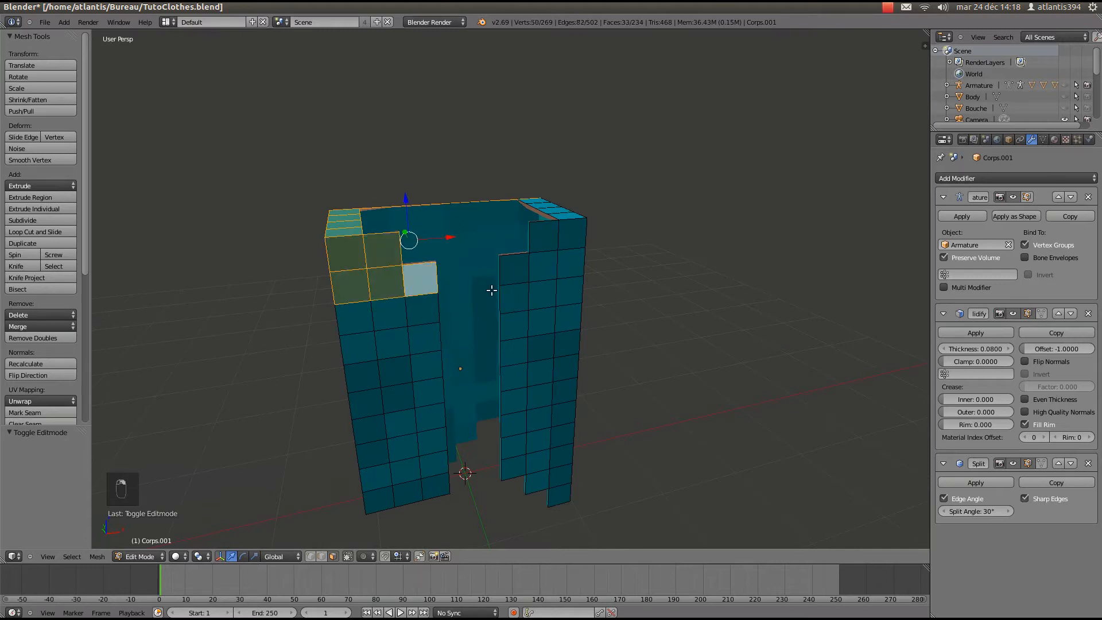
pyautogui.keyDown('shift'); pyautogui.rightClick(515, 266); pyautogui.keyUp('shift')
pyautogui.keyDown('shift'); pyautogui.rightClick(543, 267); pyautogui.keyUp('shift')
pyautogui.keyDown('shift'); pyautogui.rightClick(543, 236); pyautogui.keyUp('shift')
pyautogui.keyDown('shift'); pyautogui.rightClick(572, 235); pyautogui.keyUp('shift')
pyautogui.keyDown('shift'); pyautogui.rightClick(572, 258); pyautogui.keyUp('shift')
pyautogui.keyDown('shift'); pyautogui.rightClick(560, 215); pyautogui.keyUp('shift')
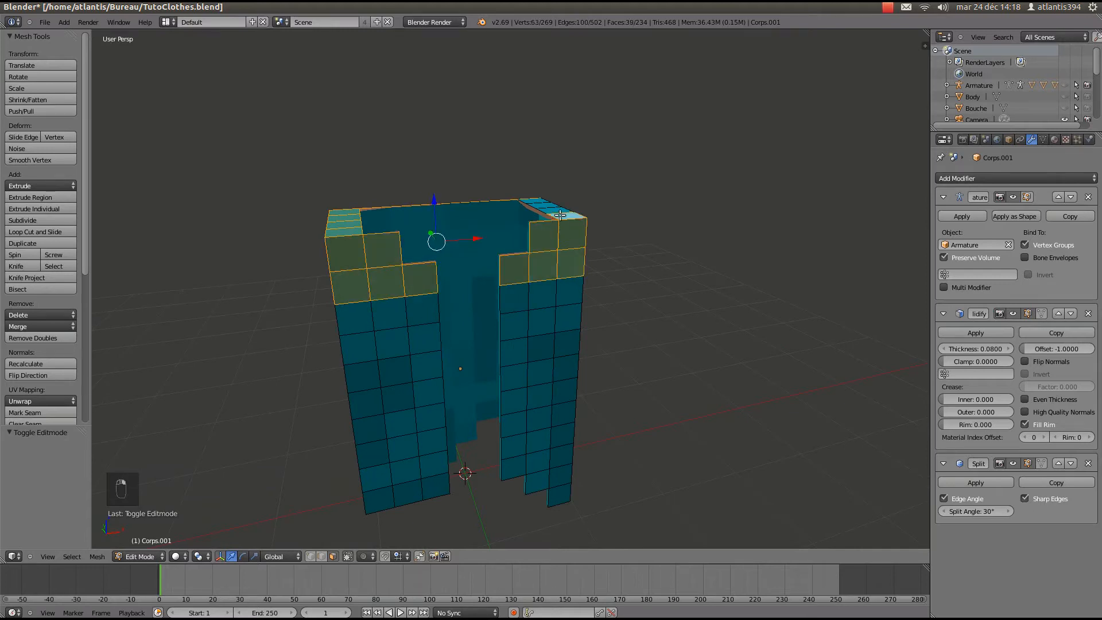
pyautogui.keyDown('shift'); pyautogui.rightClick(520, 265); pyautogui.keyUp('shift')
pyautogui.keyDown('shift'); pyautogui.rightClick(423, 281); pyautogui.keyUp('shift')
# Add the top two rows of faces on the jacket's remaining side to the selection and save the file
pyautogui.moveTo(566, 352); pyautogui.dragTo(489, 350, button='middle')
pyautogui.keyDown('shift'); pyautogui.rightClick(538, 272); pyautogui.keyUp('shift')
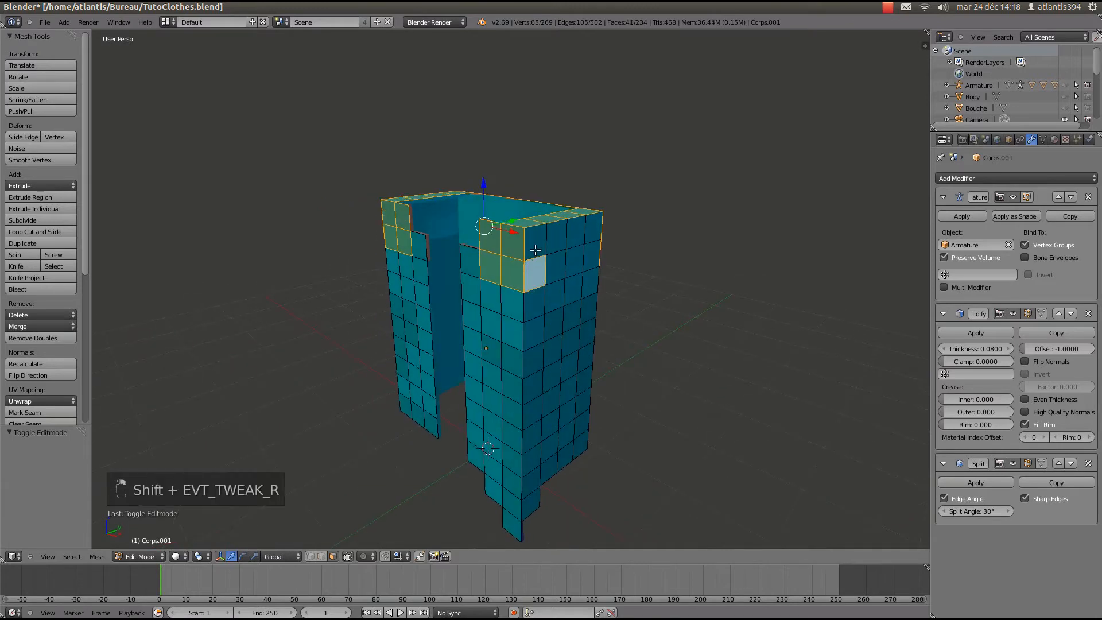
pyautogui.keyDown('shift'); pyautogui.rightClick(535, 251); pyautogui.keyUp('shift')
pyautogui.keyDown('shift'); pyautogui.rightClick(560, 244); pyautogui.keyUp('shift')
pyautogui.keyDown('shift'); pyautogui.rightClick(557, 263); pyautogui.keyUp('shift')
pyautogui.keyDown('shift'); pyautogui.rightClick(574, 261); pyautogui.keyUp('shift')
pyautogui.keyDown('shift'); pyautogui.rightClick(577, 237); pyautogui.keyUp('shift')
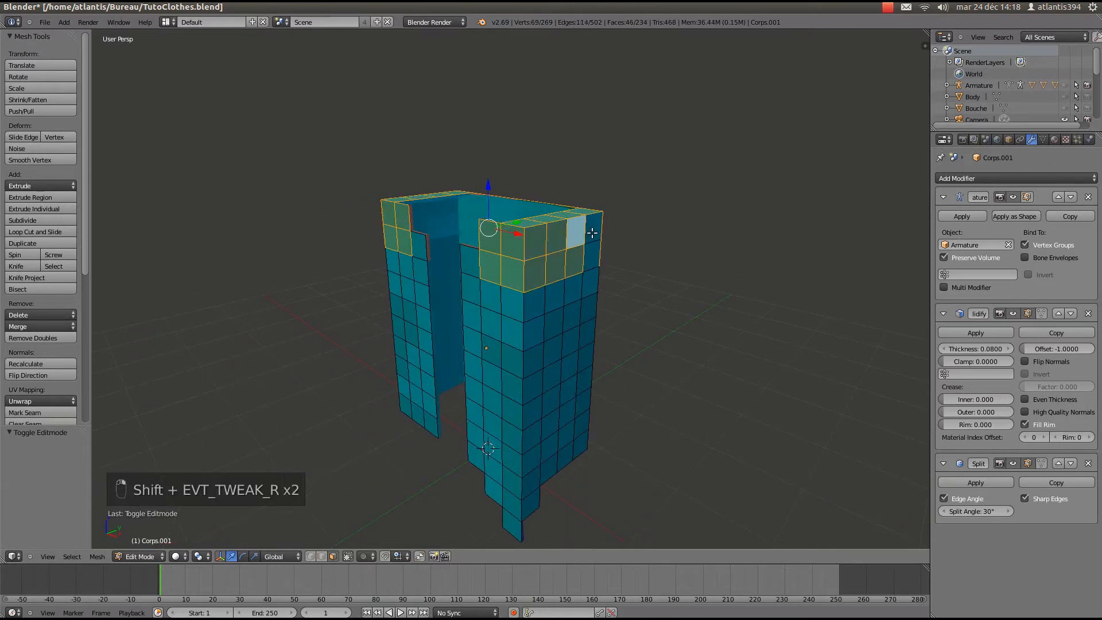
pyautogui.hotkey('ctrl', 's')
# Create a vertex group named BougePas, assign the selected faces to it with weight 1.000, and save the file
pyautogui.moveTo(519, 289)
pyautogui.mouseDown(button='middle')
pyautogui.moveTo(551, 290)
pyautogui.moveTo(499, 290)
pyautogui.mouseUp(button='middle')
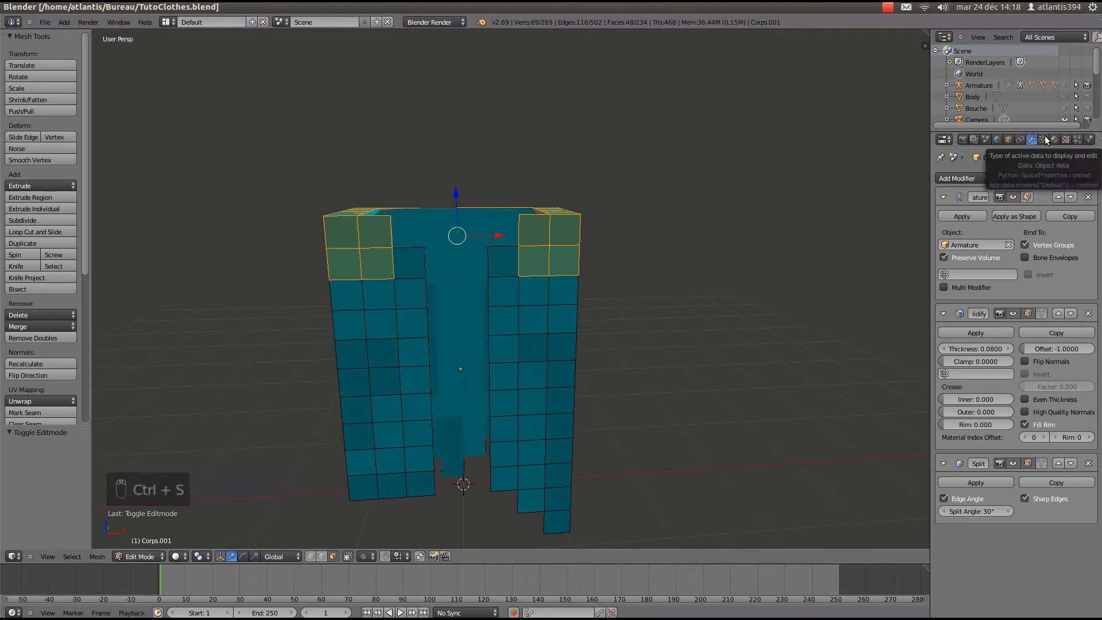
pyautogui.click(1044, 139)
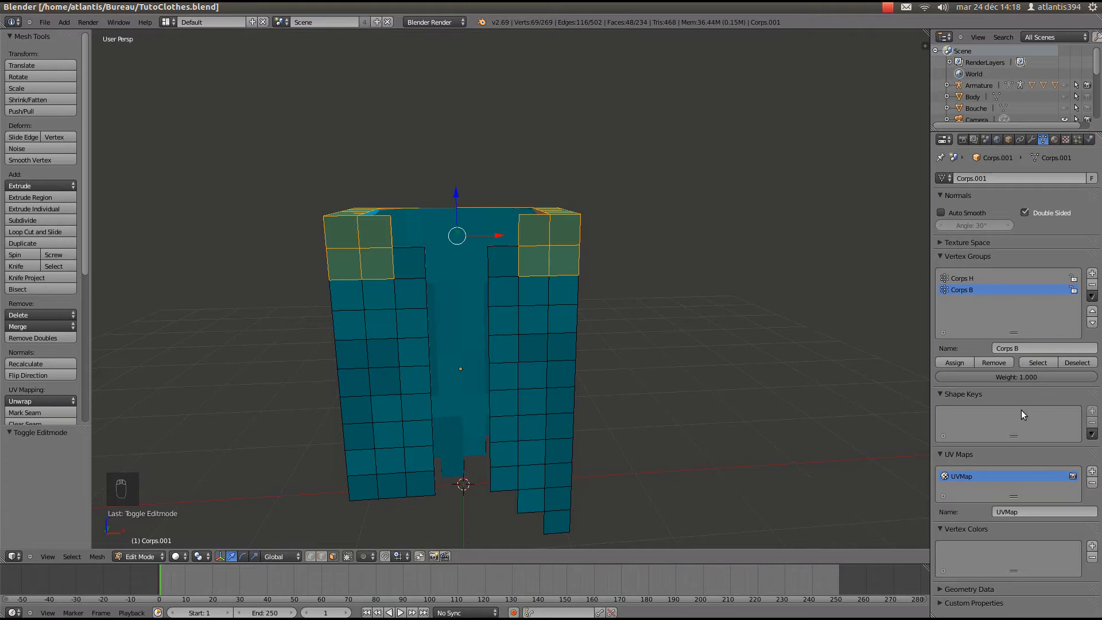
pyautogui.click(1092, 274)
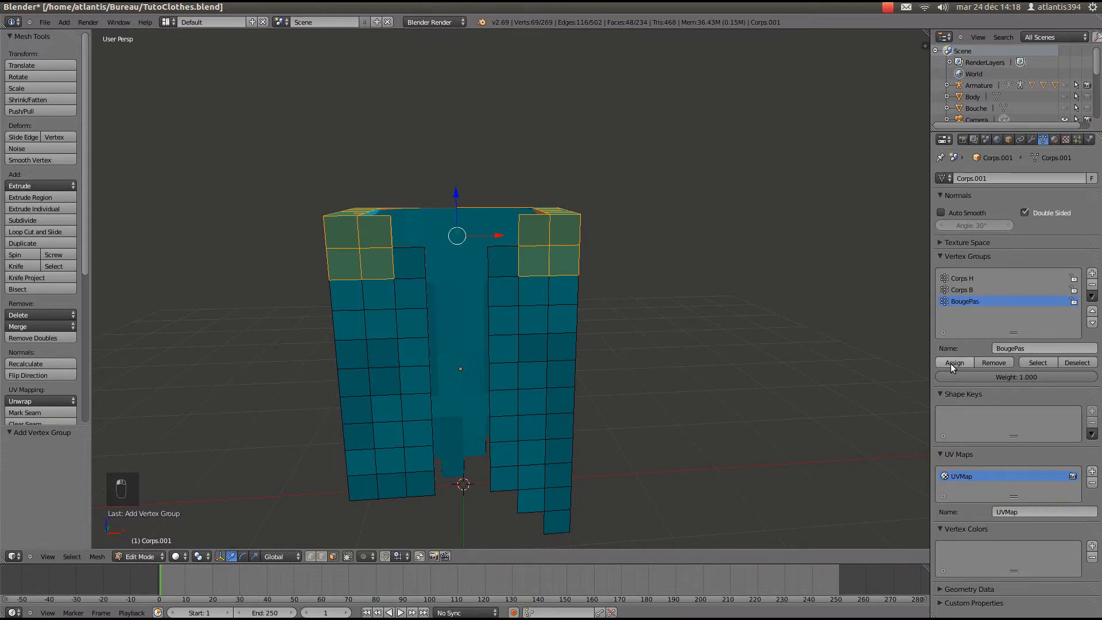
pyautogui.hotkey('ctrl', 's')
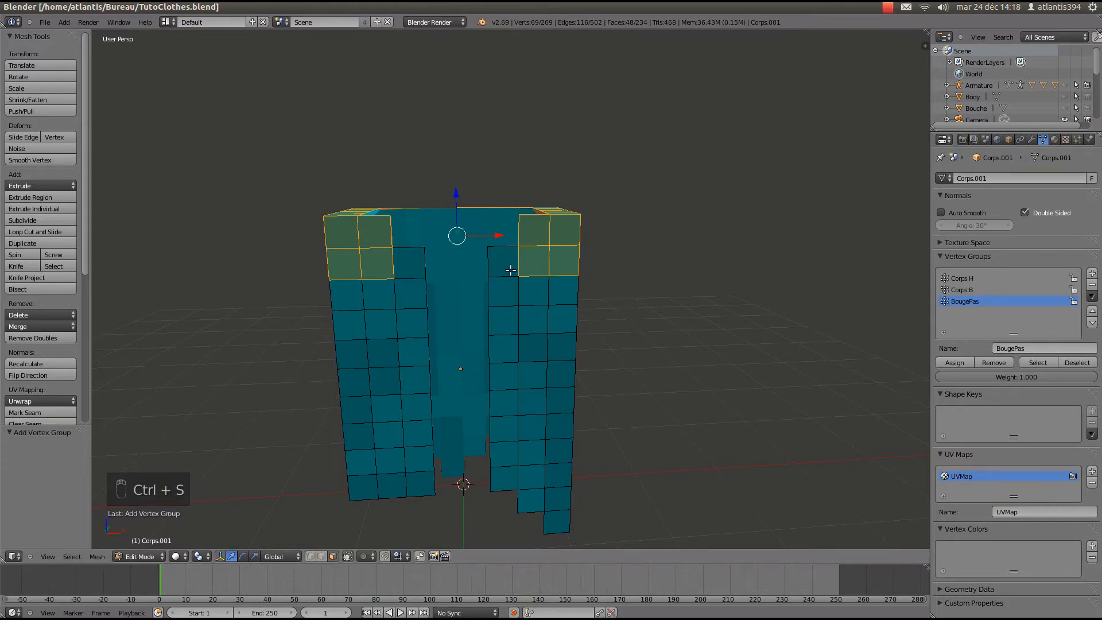
# Check which faces belong to the Corps B and BougePas vertex groups by selecting each group's contents around the jacket
pyautogui.press('a')
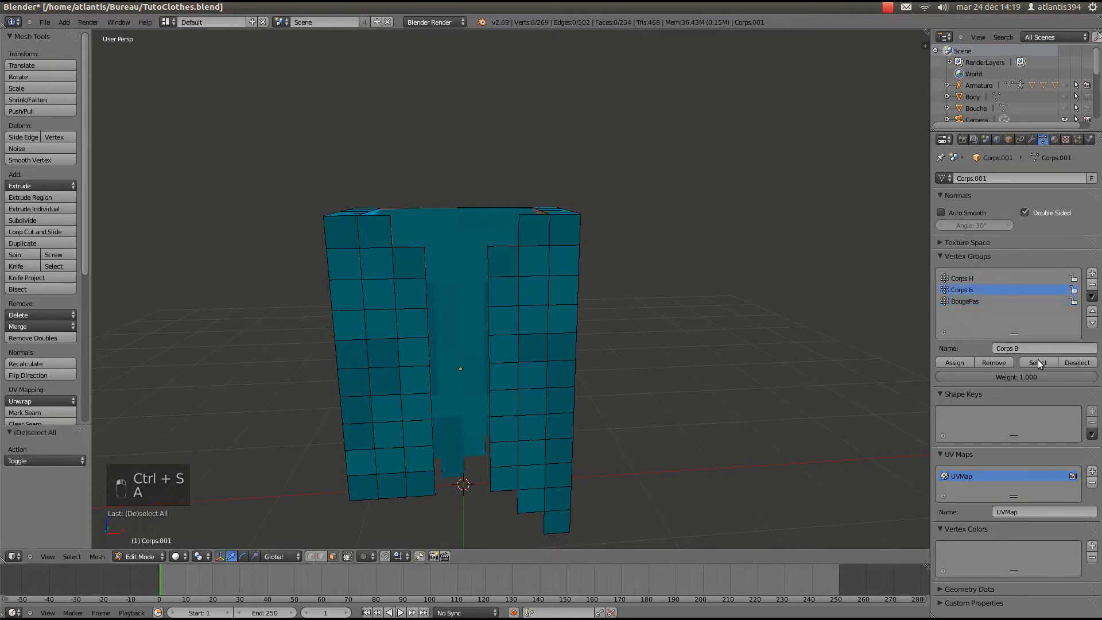
pyautogui.click(1038, 362)
pyautogui.moveTo(615, 301); pyautogui.dragTo(395, 258, button='middle')
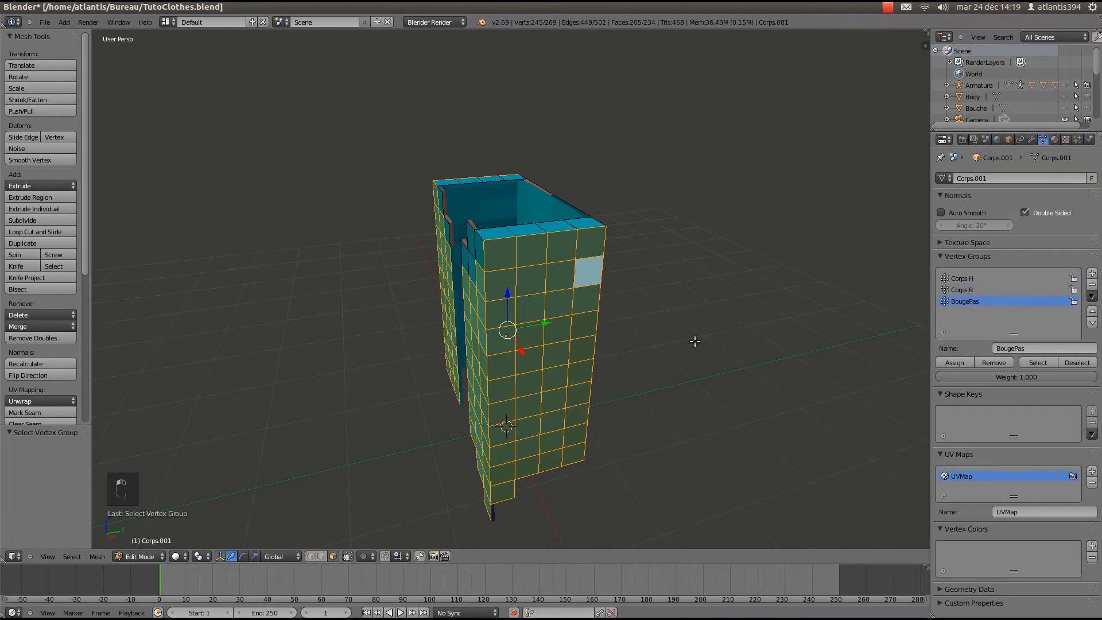
pyautogui.press('a')
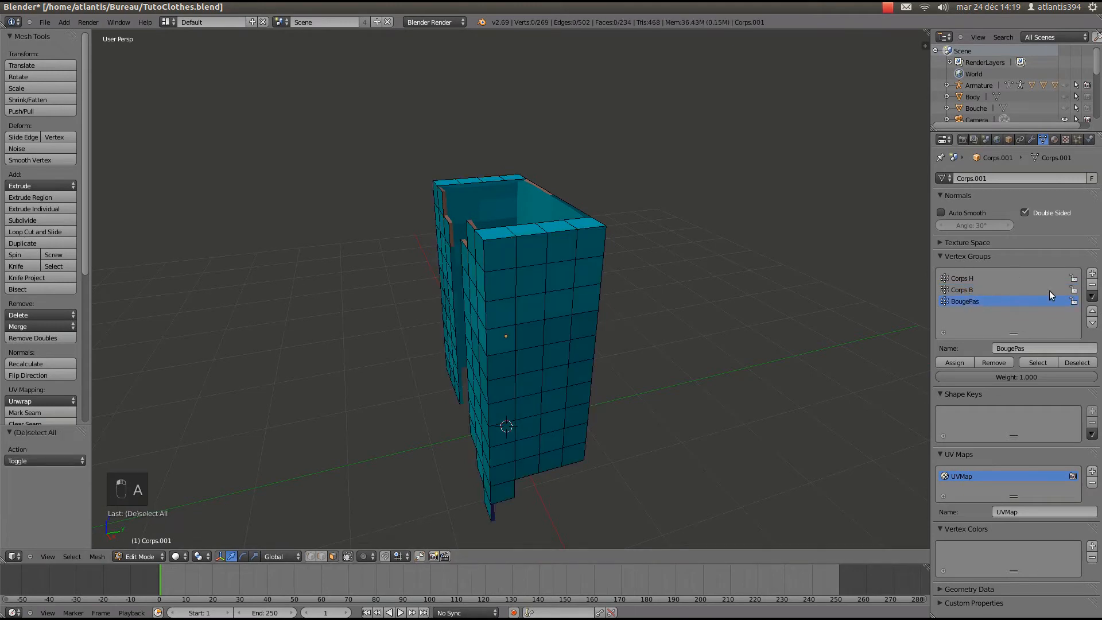
pyautogui.click(1038, 362)
pyautogui.moveTo(850, 339); pyautogui.dragTo(473, 282, button='middle')
# Leave Edit Mode, preview the animation with only the jacket shown, return to frame 0, and save the file
pyautogui.hotkey('ctrl', 's')
pyautogui.press('Tab')
pyautogui.hotkey('alt', 'a')
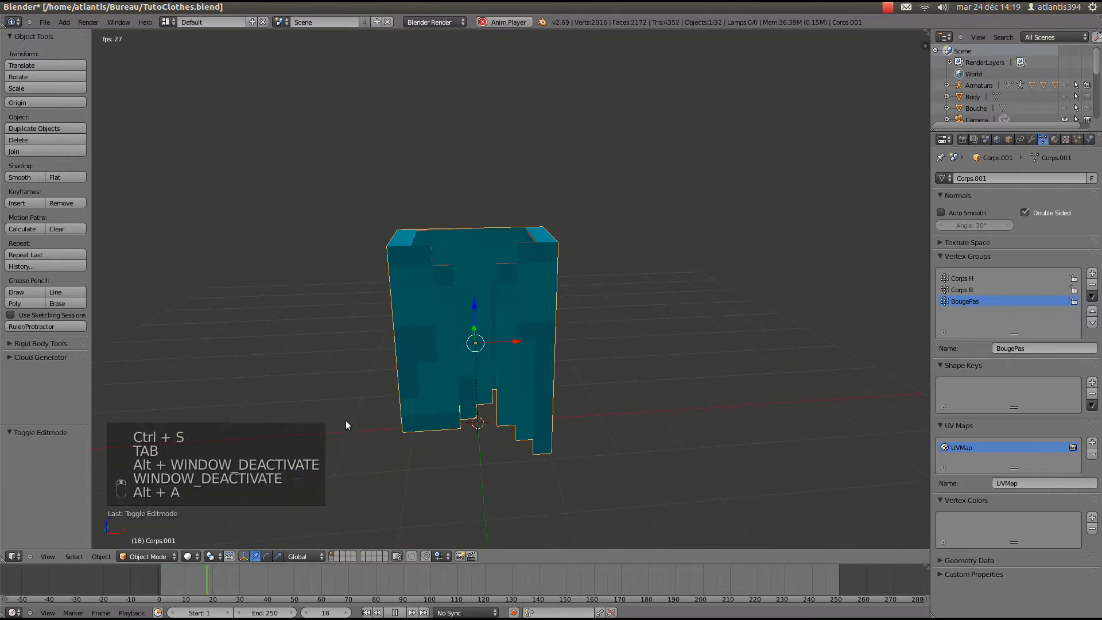
pyautogui.hotkey('alt', 'a')
pyautogui.click(160, 583)
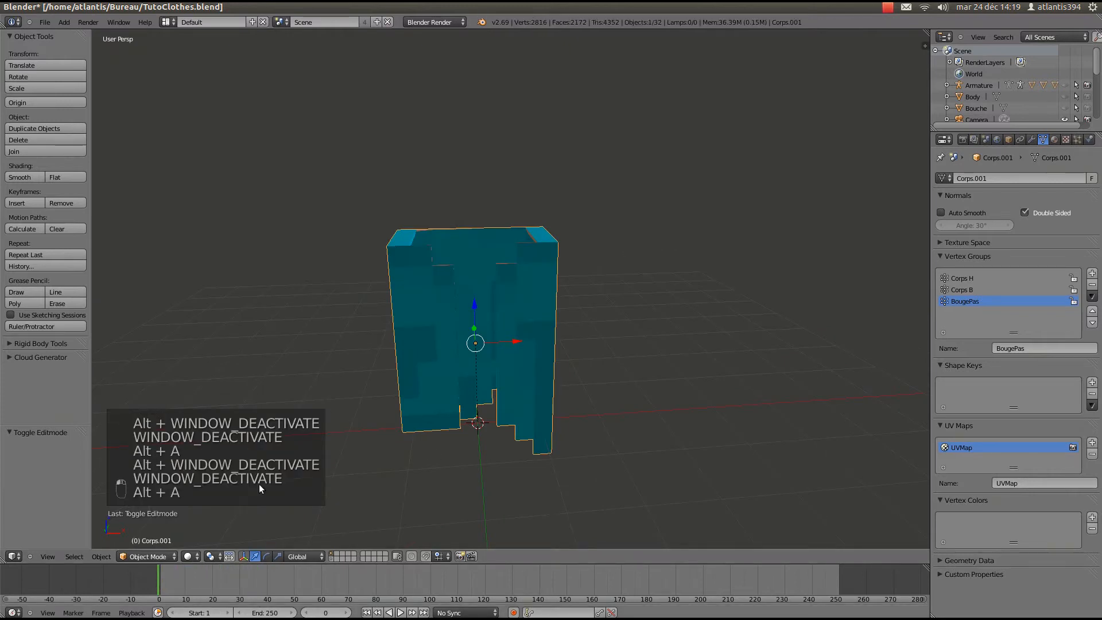
pyautogui.scroll(2, 494, 345)
pyautogui.hotkey('ctrl', 's')
pyautogui.click(505, 340)
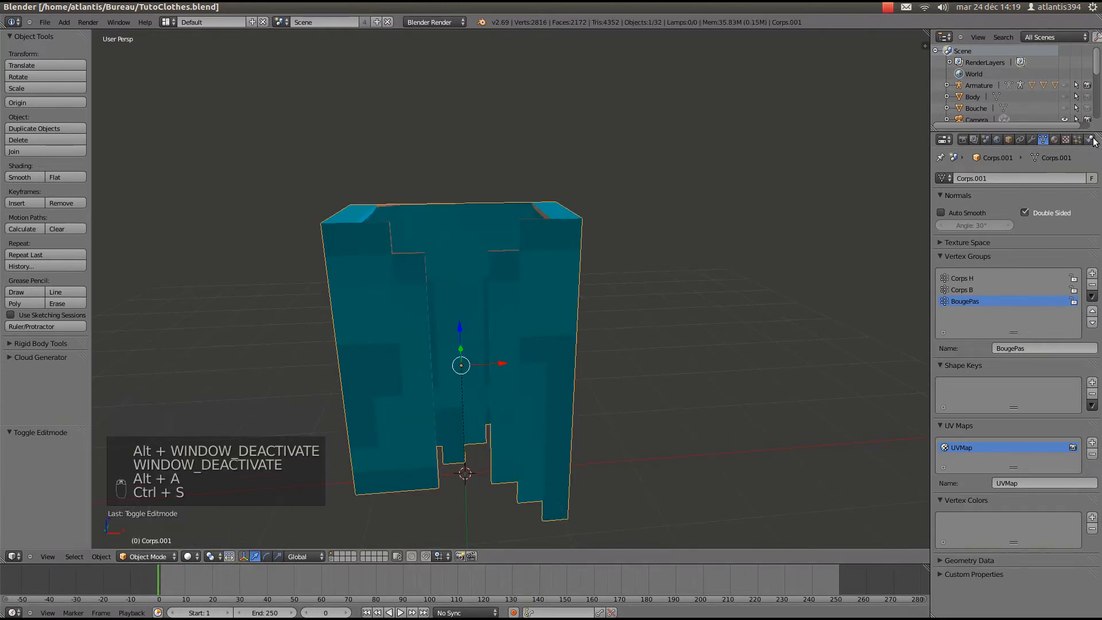
# Enable Cloth physics on the jacket with the Cotton preset and save the file
pyautogui.click(1090, 139)
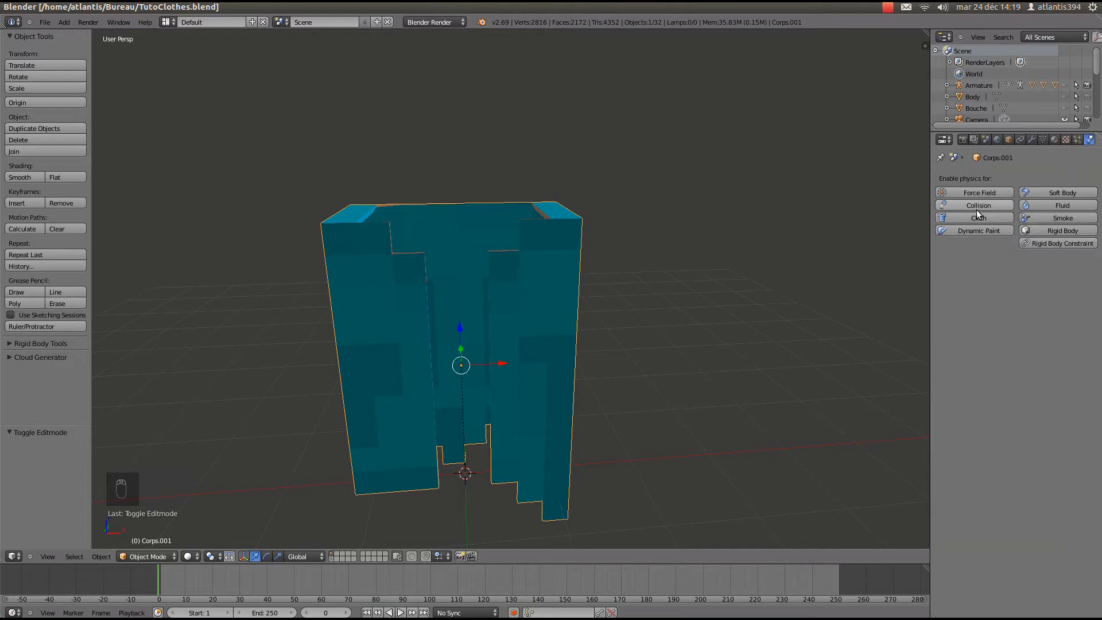
pyautogui.click(978, 220)
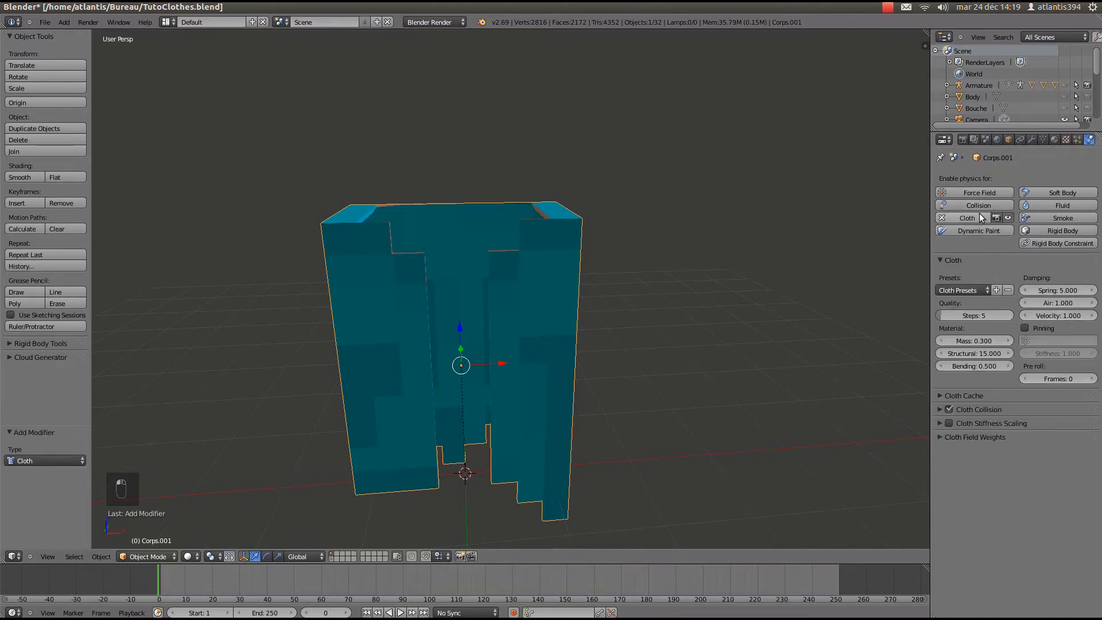
pyautogui.click(942, 217)
pyautogui.click(966, 218)
pyautogui.click(960, 290)
pyautogui.click(963, 288)
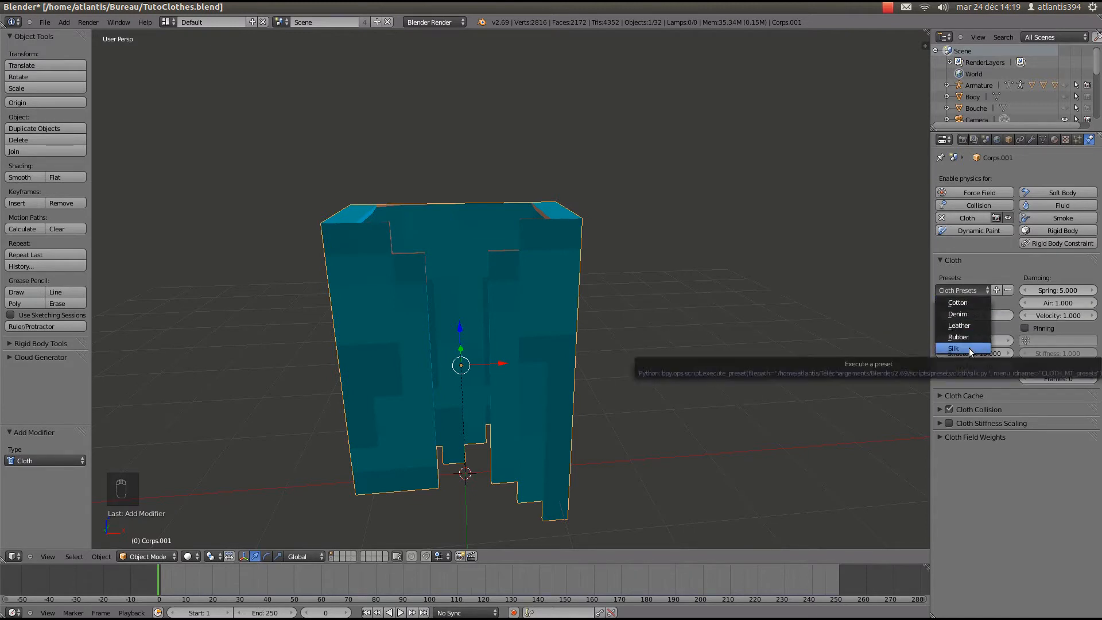
pyautogui.click(962, 301)
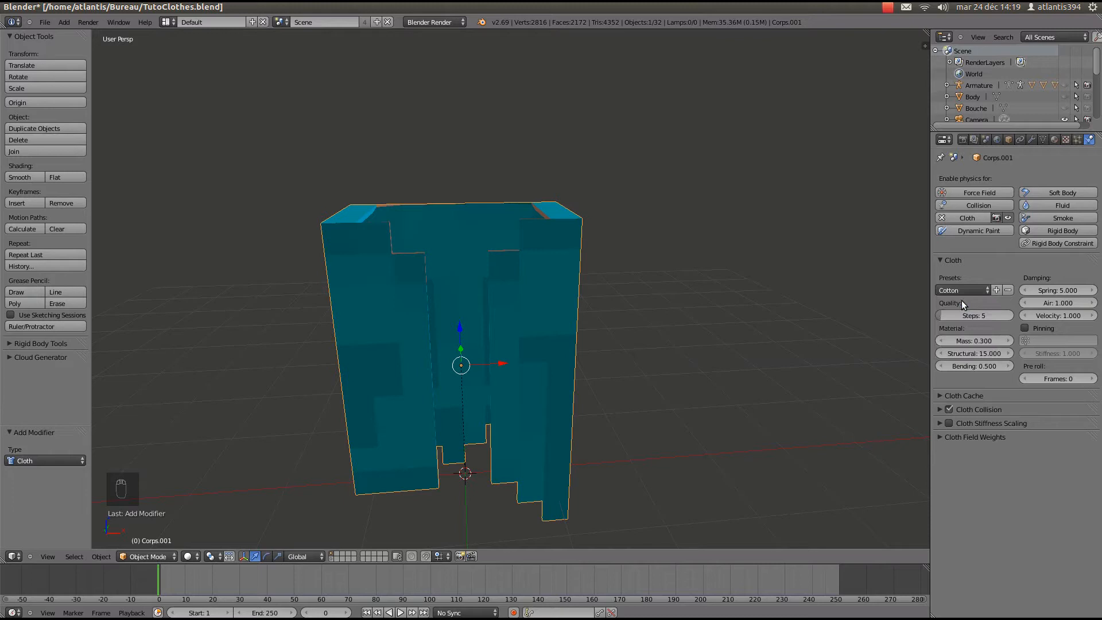
pyautogui.hotkey('ctrl', 's')
# Try the Rubber and Leather cloth presets on the jacket, restore the Cotton preset, and save the file
pyautogui.click(801, 293)
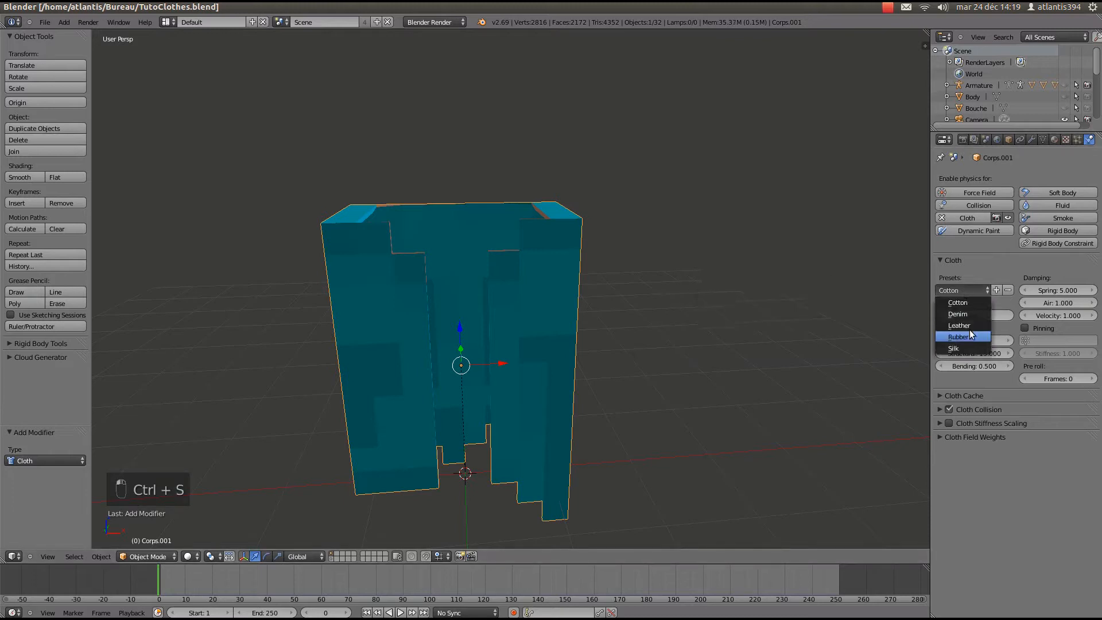
pyautogui.click(971, 290)
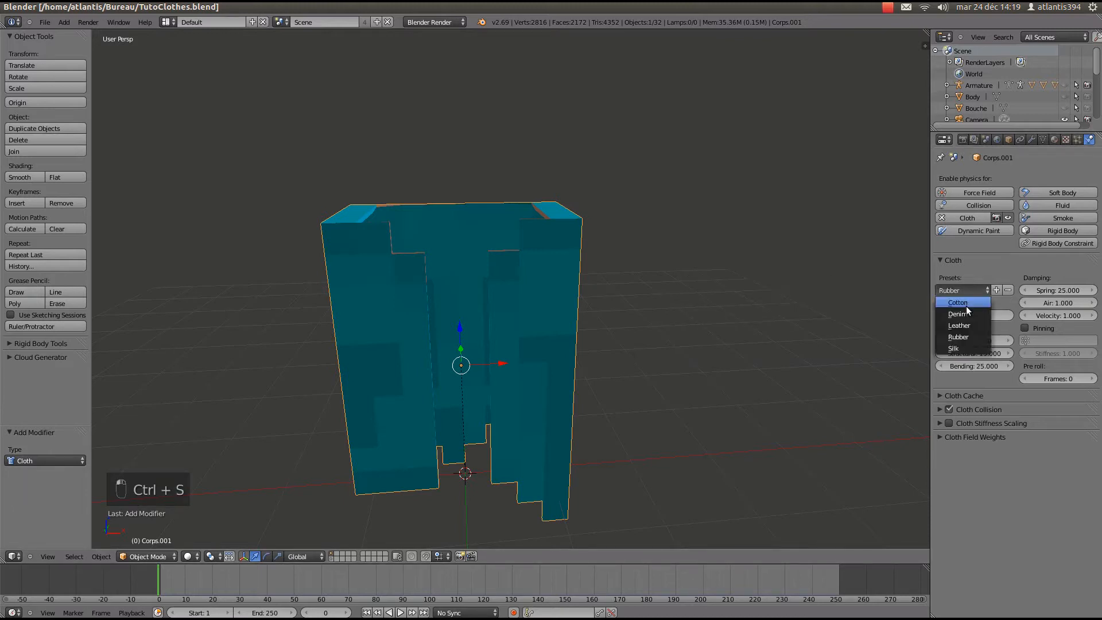
pyautogui.click(969, 325)
pyautogui.click(960, 294)
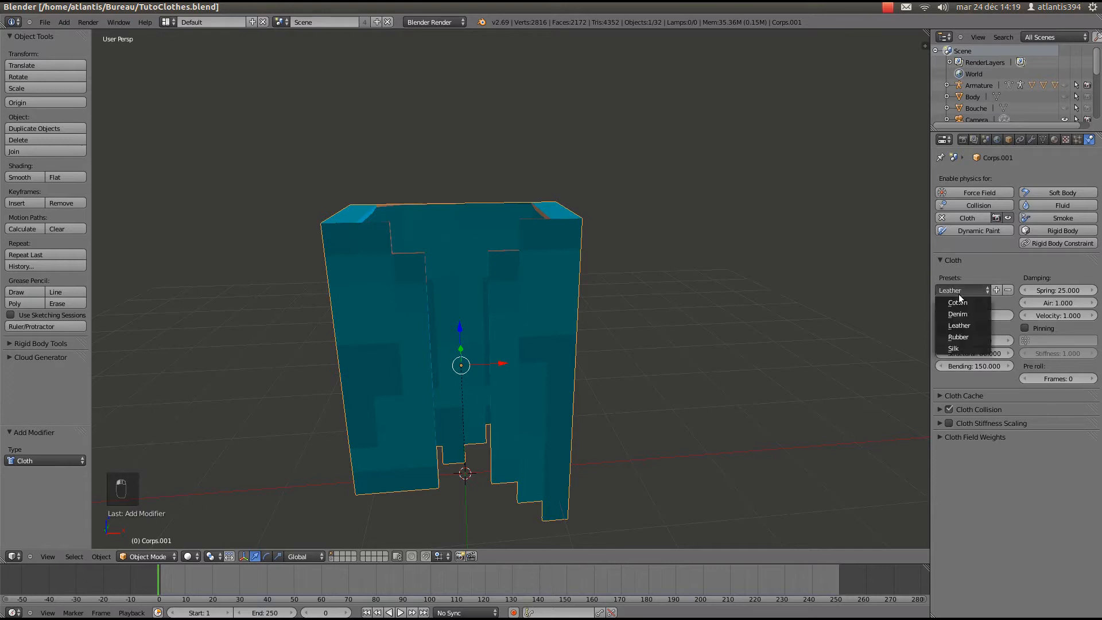
pyautogui.click(957, 302)
pyautogui.hotkey('ctrl', 's')
pyautogui.click(698, 313)
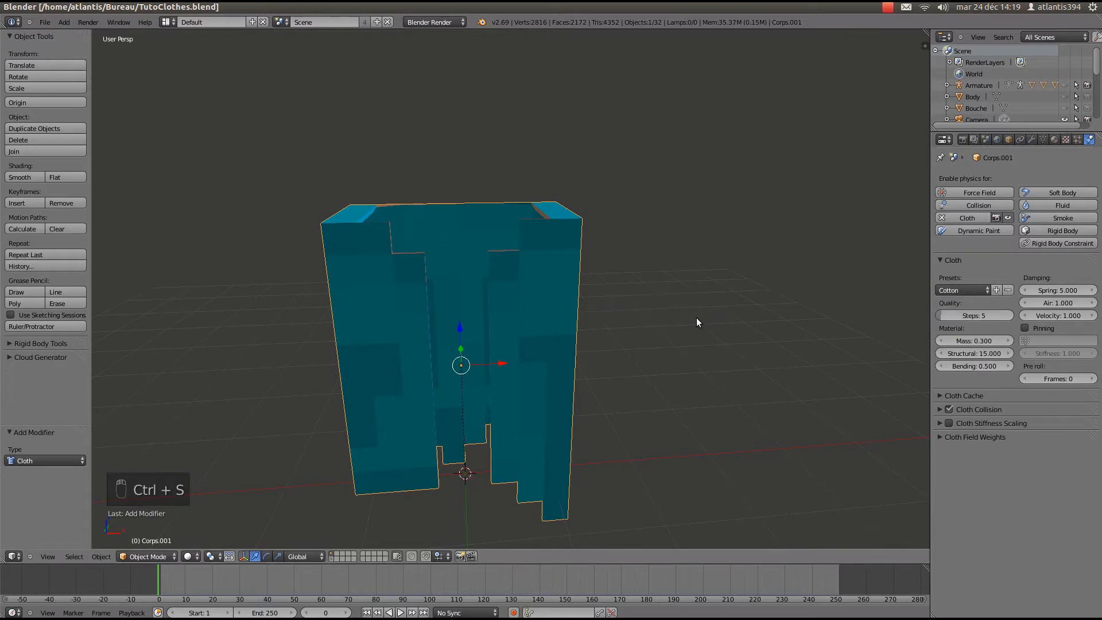
# Play the cloth simulation to see how the unpinned jacket moves, stop playback, and return to frame 0
pyautogui.hotkey('alt', 'a')
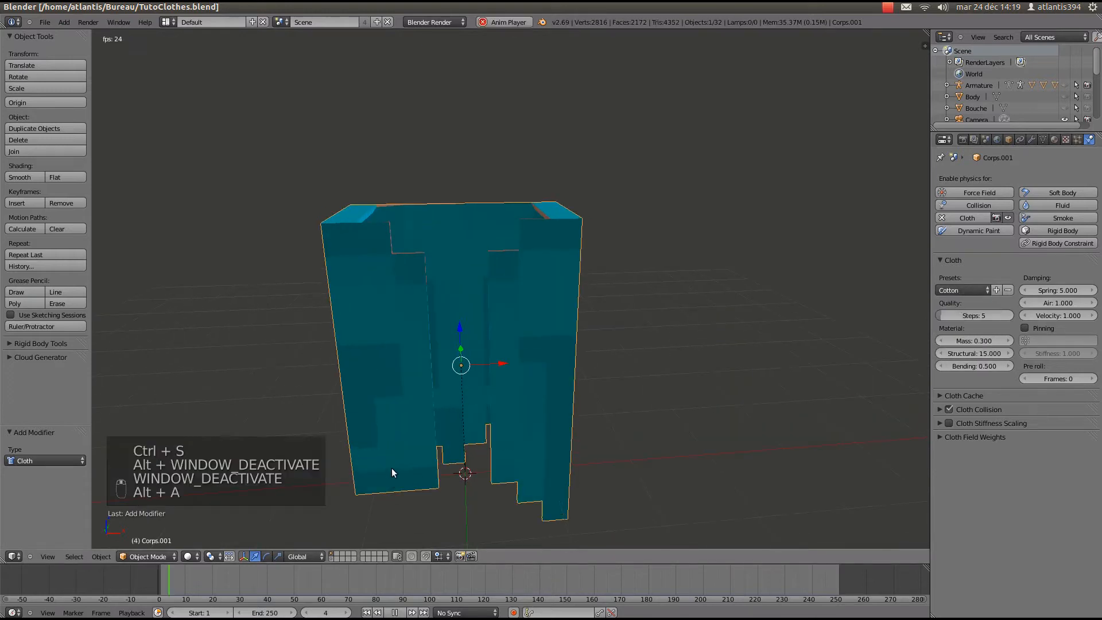
pyautogui.moveTo(194, 576); pyautogui.dragTo(156, 573)
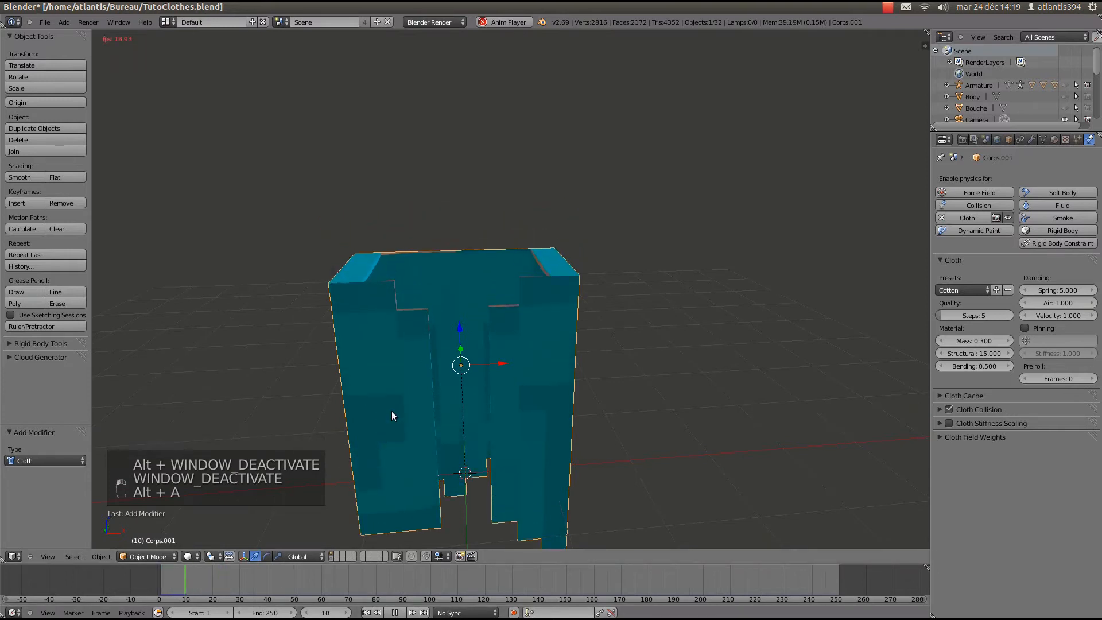
pyautogui.scroll(-6, 391, 411)
pyautogui.moveTo(514, 412); pyautogui.dragTo(484, 475, button='middle')
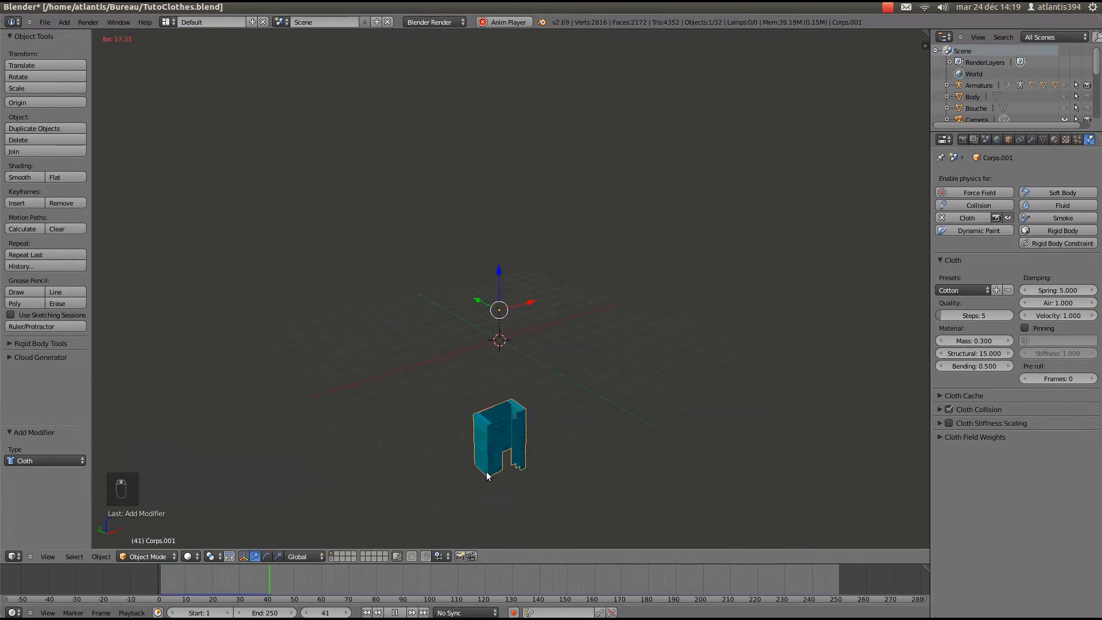
pyautogui.hotkey('alt', 'a')
pyautogui.moveTo(262, 576); pyautogui.dragTo(156, 567)
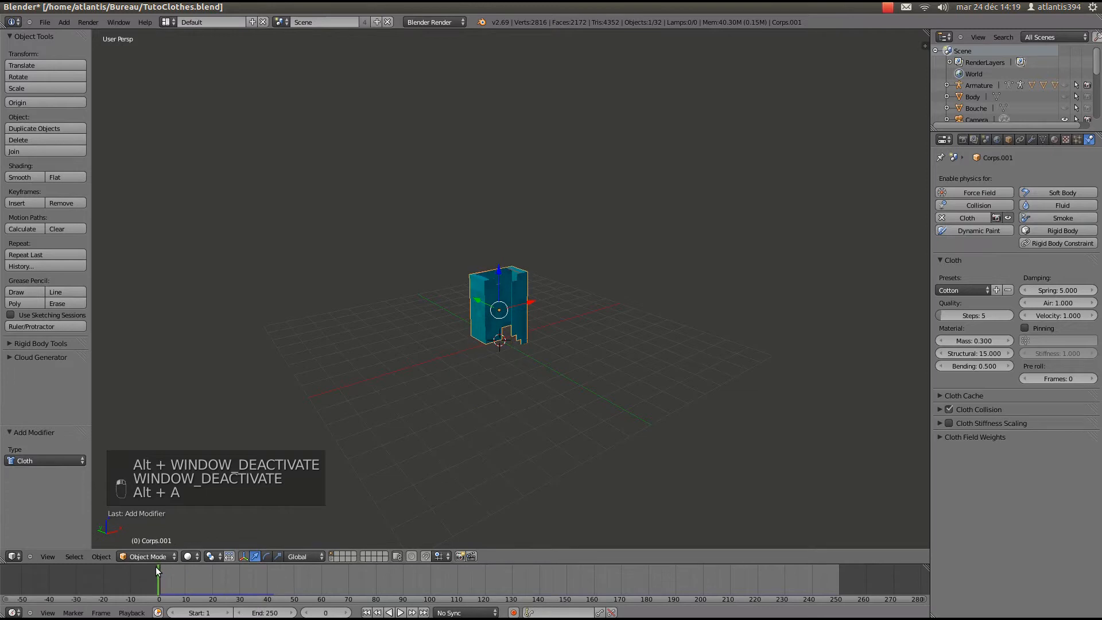
# Save the file, then enable Pinning in the jacket's cloth settings with BougePas as the pinned vertex group
pyautogui.hotkey('ctrl', 's')
pyautogui.click(477, 345)
pyautogui.scroll(4, 476, 344)
pyautogui.press('Right')
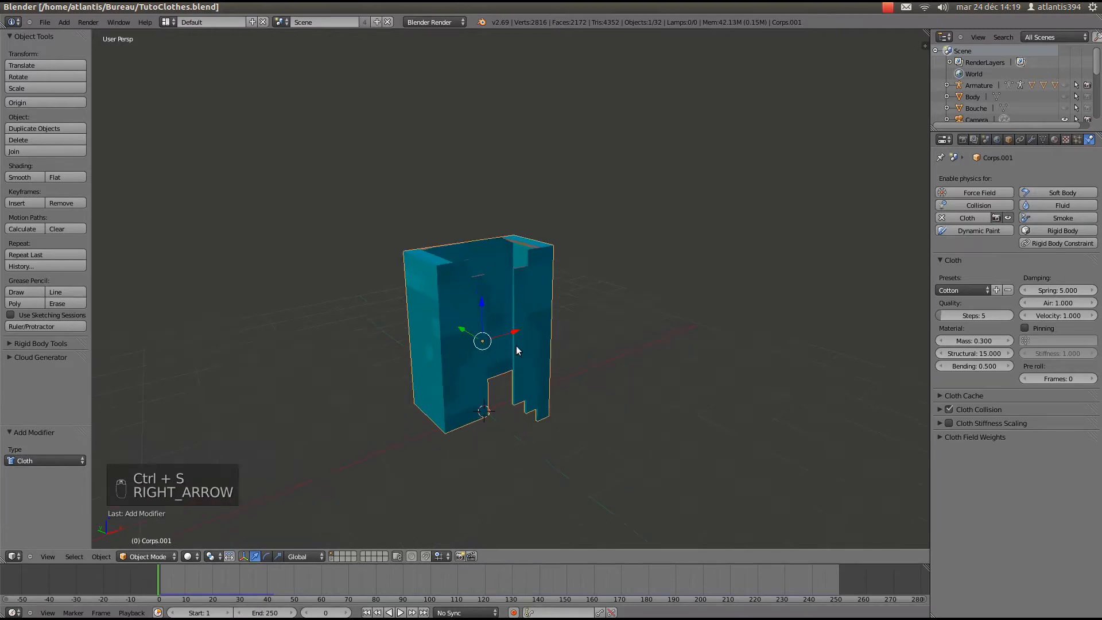
pyautogui.click(1029, 326)
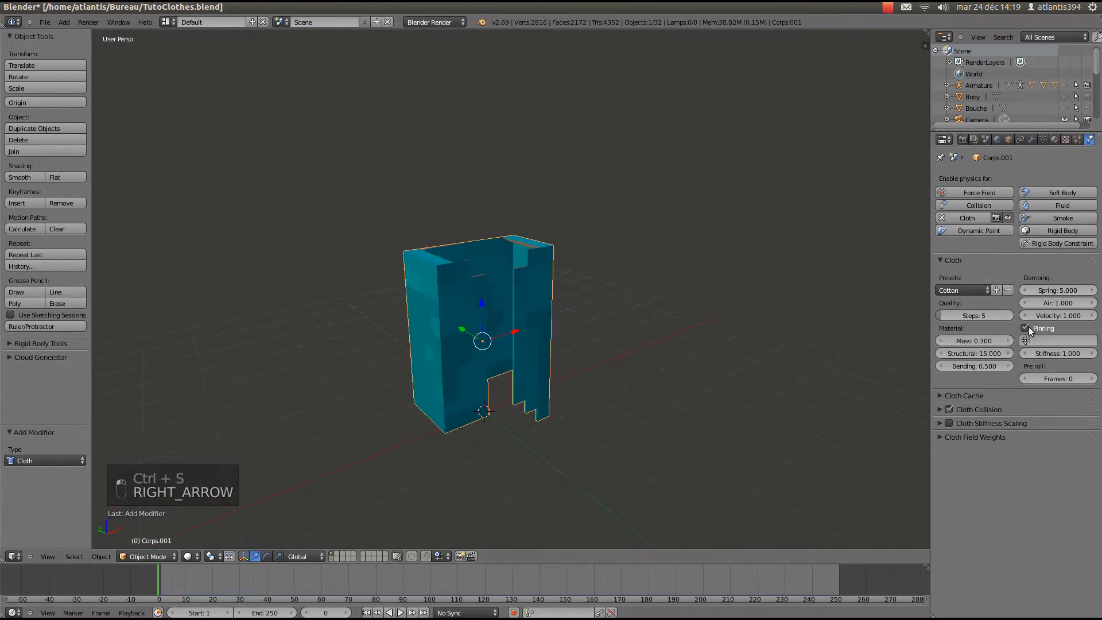
pyautogui.click(1042, 340)
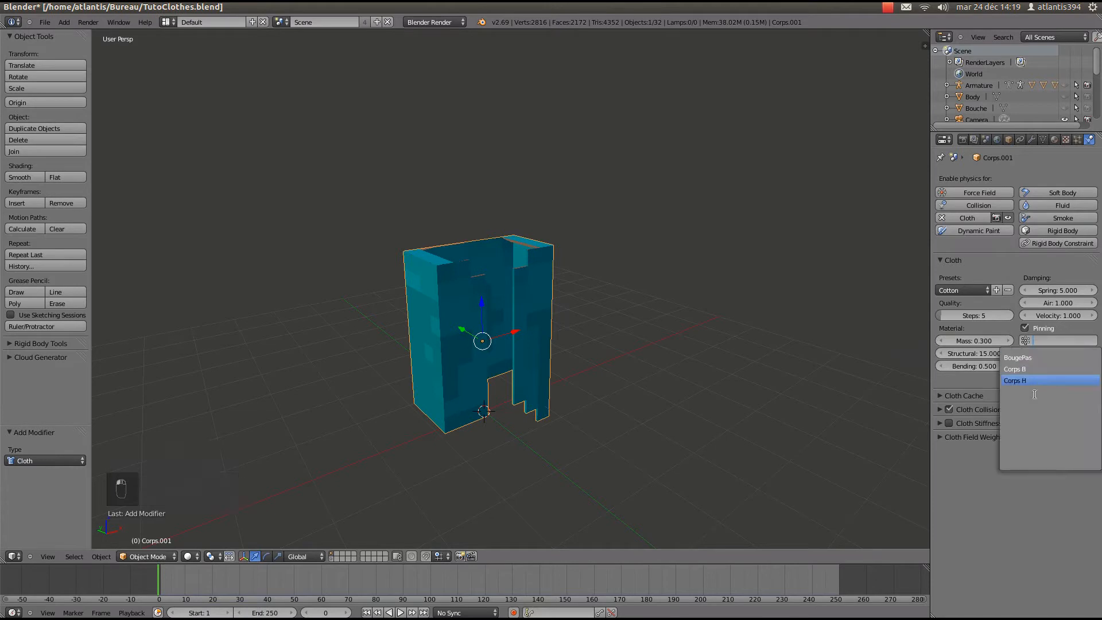
pyautogui.click(1032, 358)
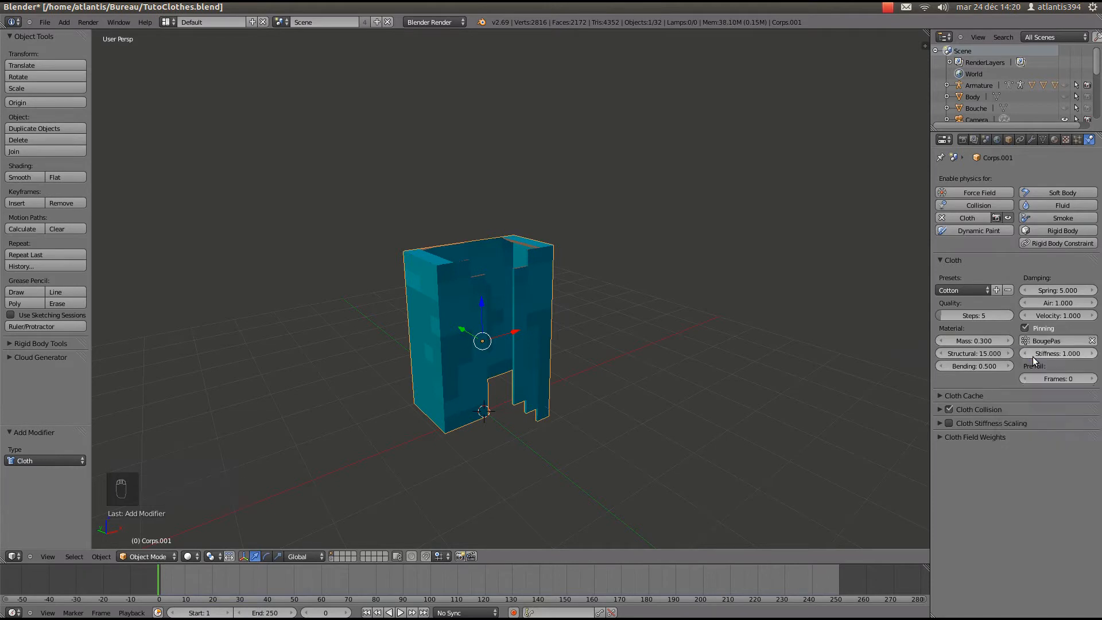
# Play the cloth simulation with the jacket pinned, stop playback, and return to the start of the timeline
pyautogui.scroll(2, 488, 362)
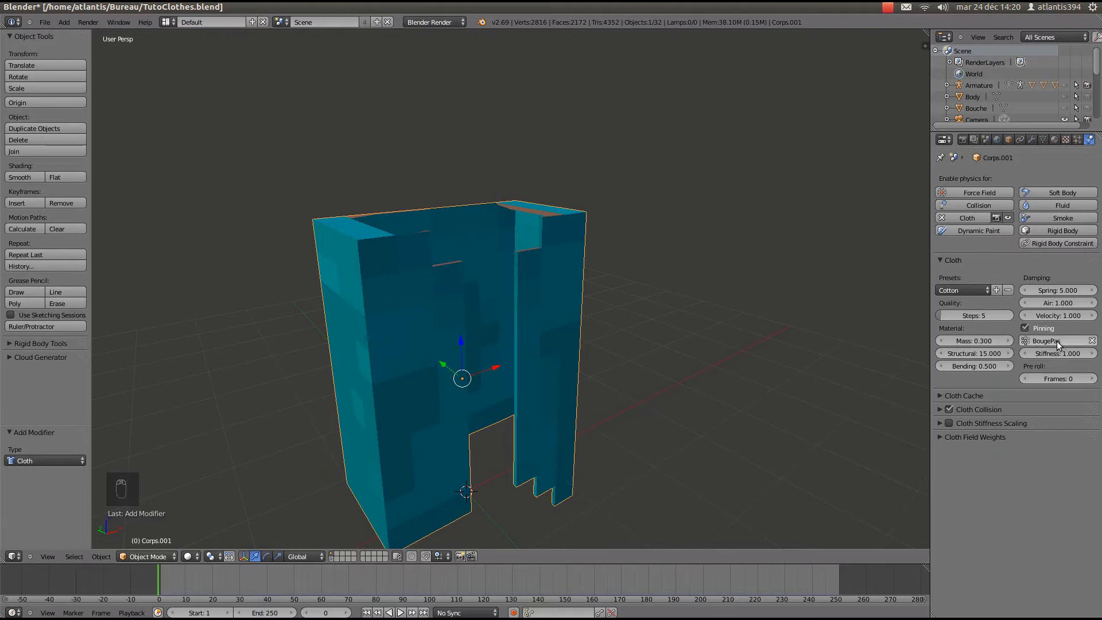
pyautogui.press('alt')
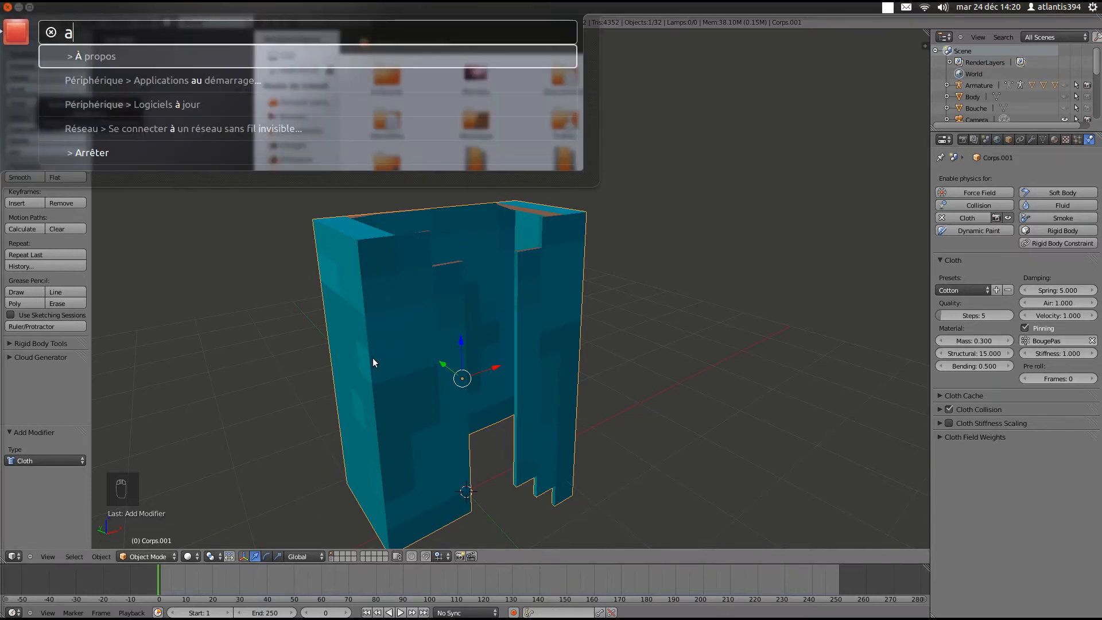
pyautogui.hotkey('alt', 'a')
pyautogui.hotkey('alt', 'a')
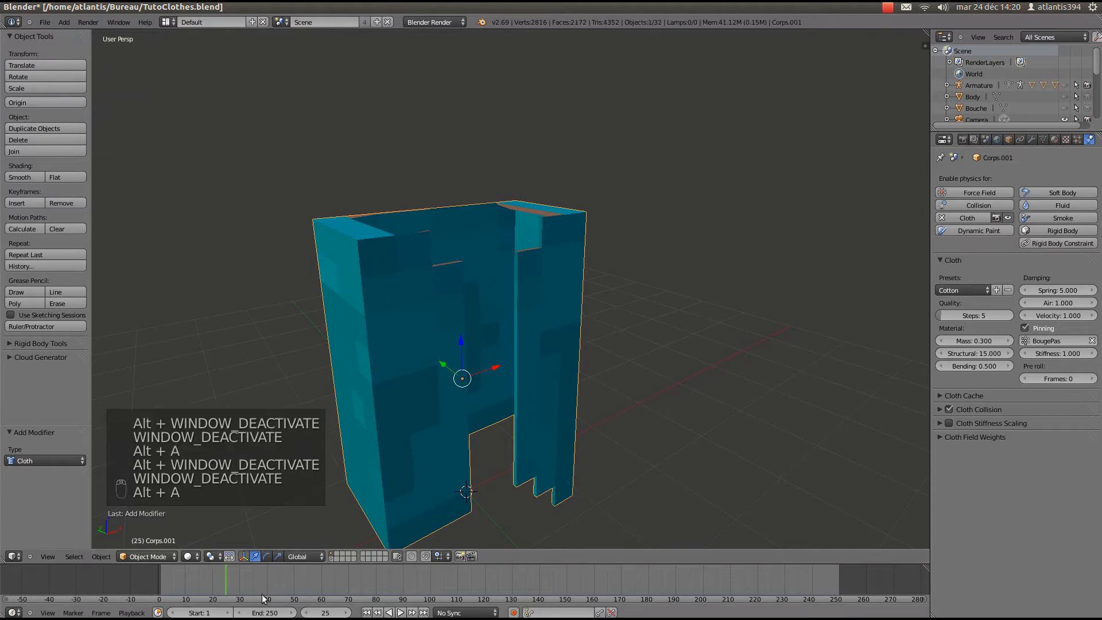
pyautogui.moveTo(225, 580); pyautogui.dragTo(162, 573)
# Replay the simulation with Solidify first in the jacket's modifier stack, stop playback, and save the file
pyautogui.hotkey('alt', 'a')
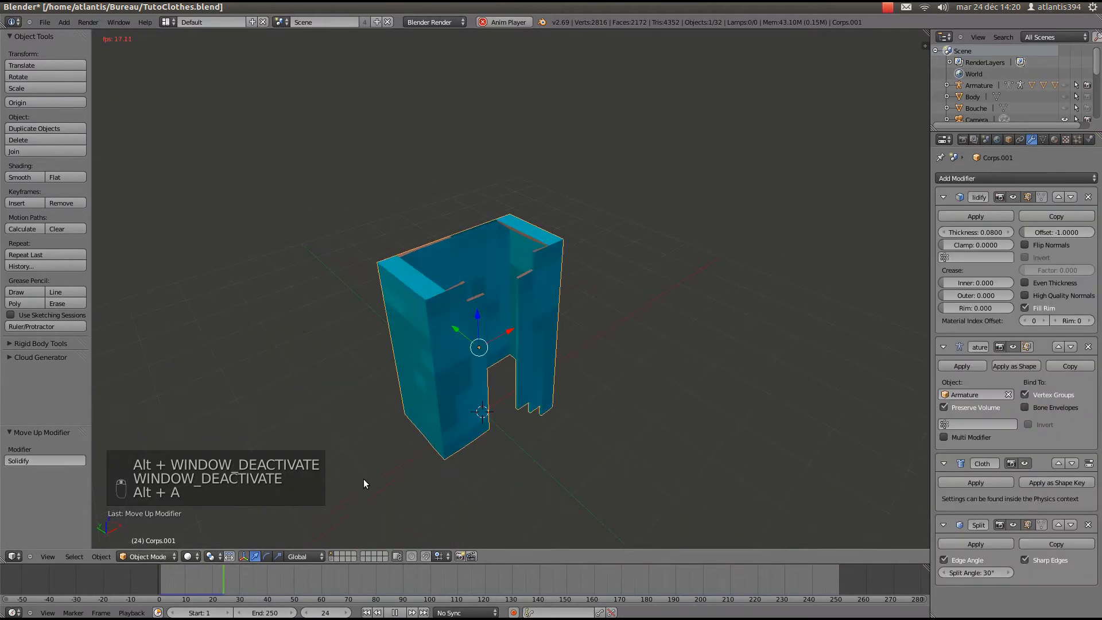
pyautogui.hotkey('alt', 'a')
pyautogui.hotkey('ctrl', 's')
pyautogui.scroll(3, 695, 278)
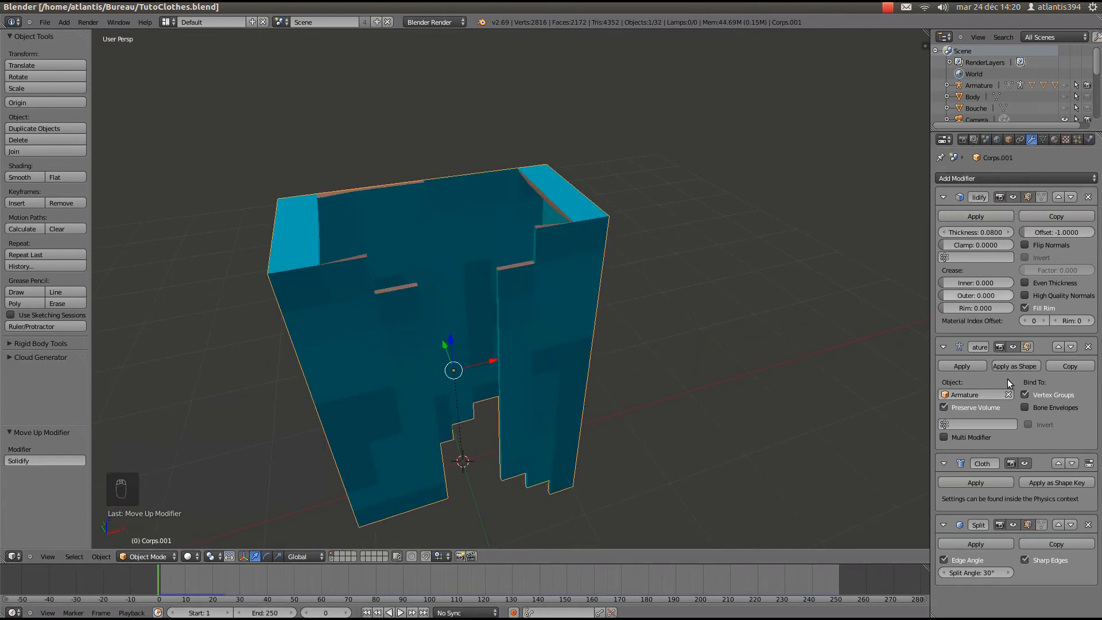
# Move the Cloth modifier to the top of the jacket's stack, preview the simulation, and save the file
pyautogui.click(1059, 463)
pyautogui.click(1060, 348)
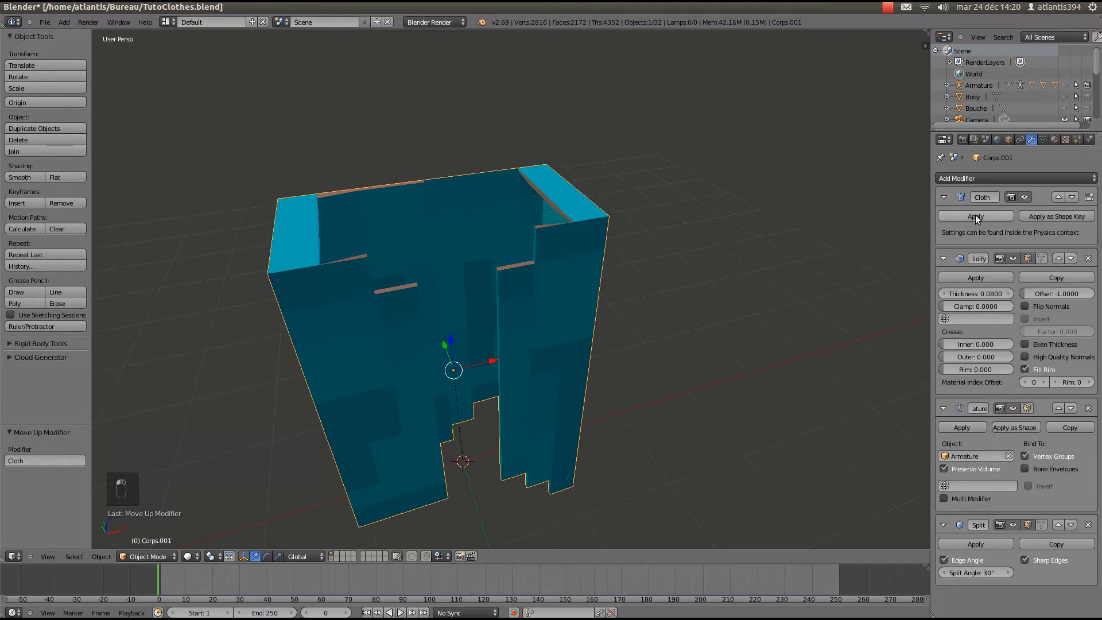
pyautogui.hotkey('alt', 'a')
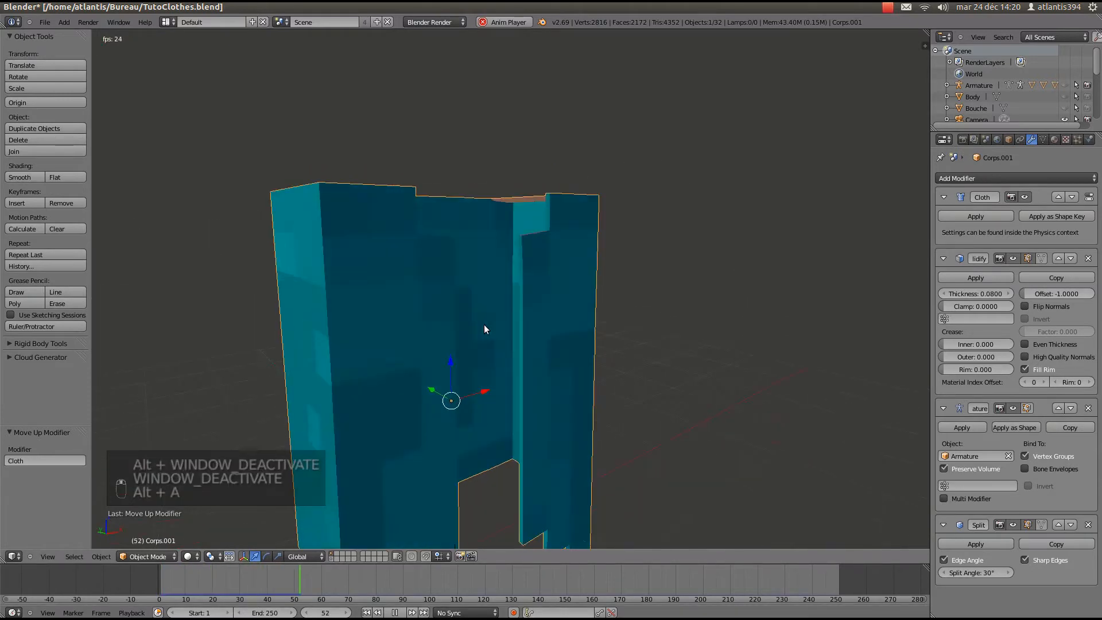
pyautogui.moveTo(484, 328); pyautogui.dragTo(399, 388, button='middle')
pyautogui.scroll(-4, 548, 307)
pyautogui.hotkey('alt', 'a')
pyautogui.scroll(3, 544, 400)
pyautogui.hotkey('ctrl', 's')
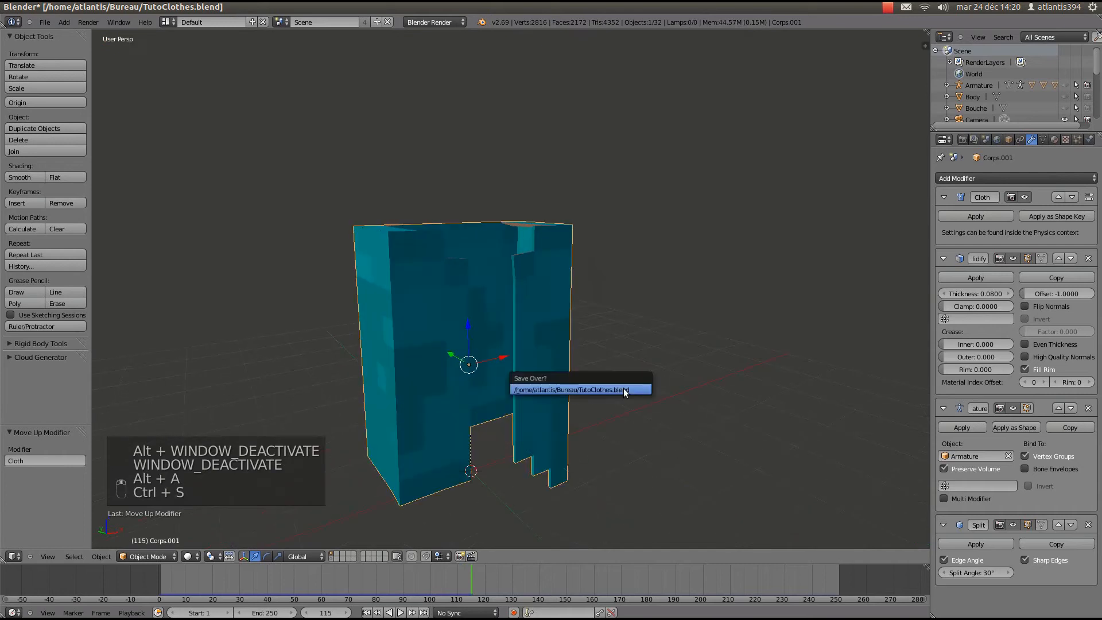
# Play the simulation while freely rotating the jacket as a test, cancel the rotation, stop playback, and save the file
pyautogui.hotkey('alt', 'a')
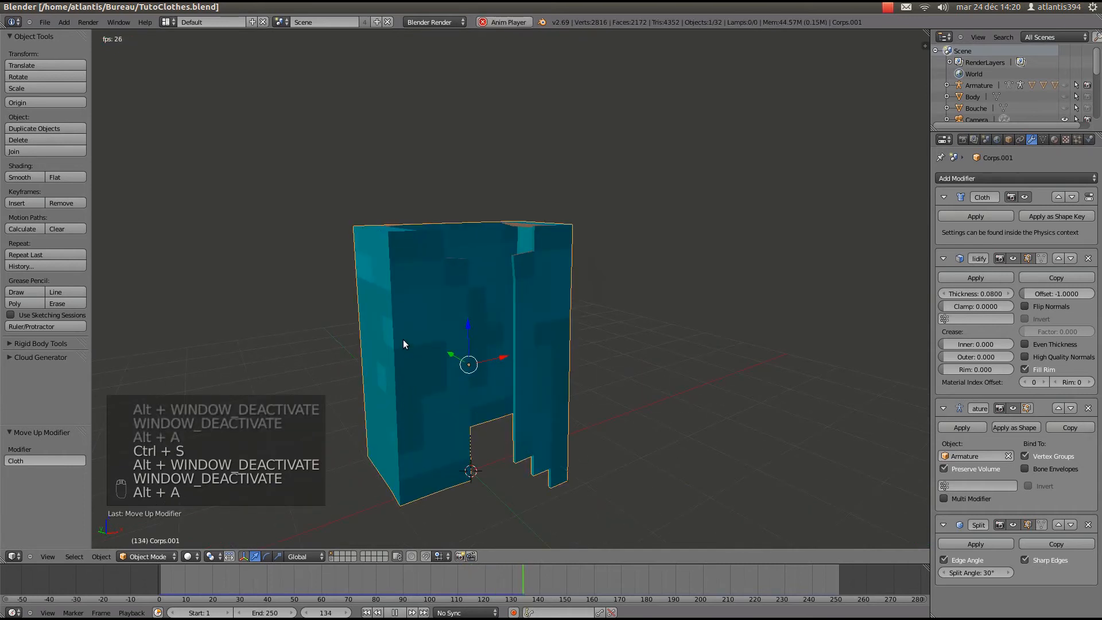
pyautogui.press('r')
pyautogui.press('r')
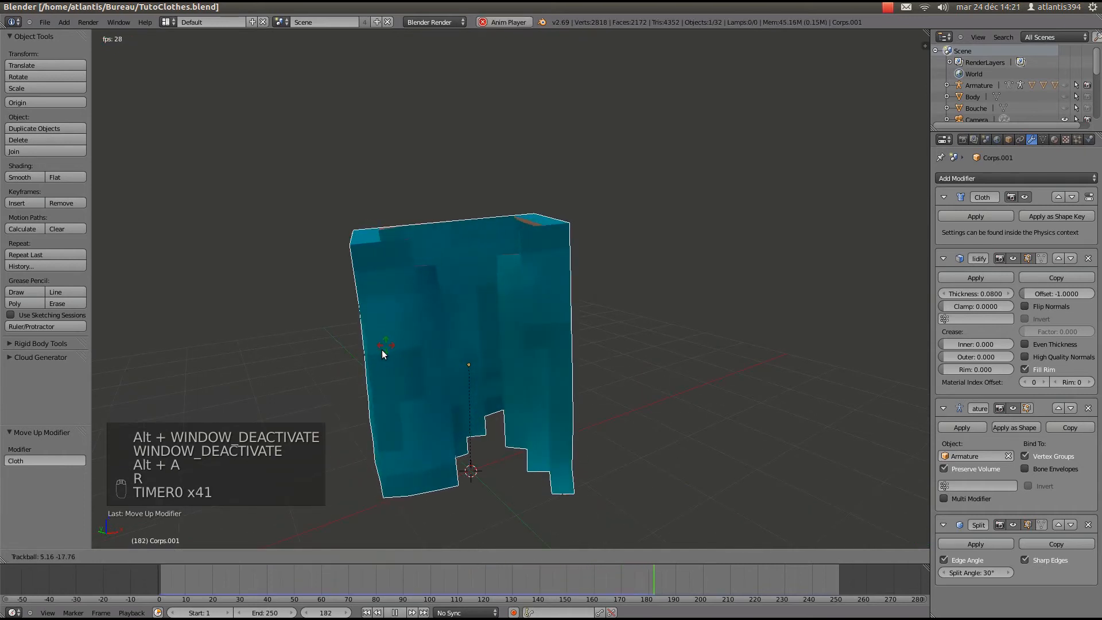
pyautogui.rightClick(411, 358)
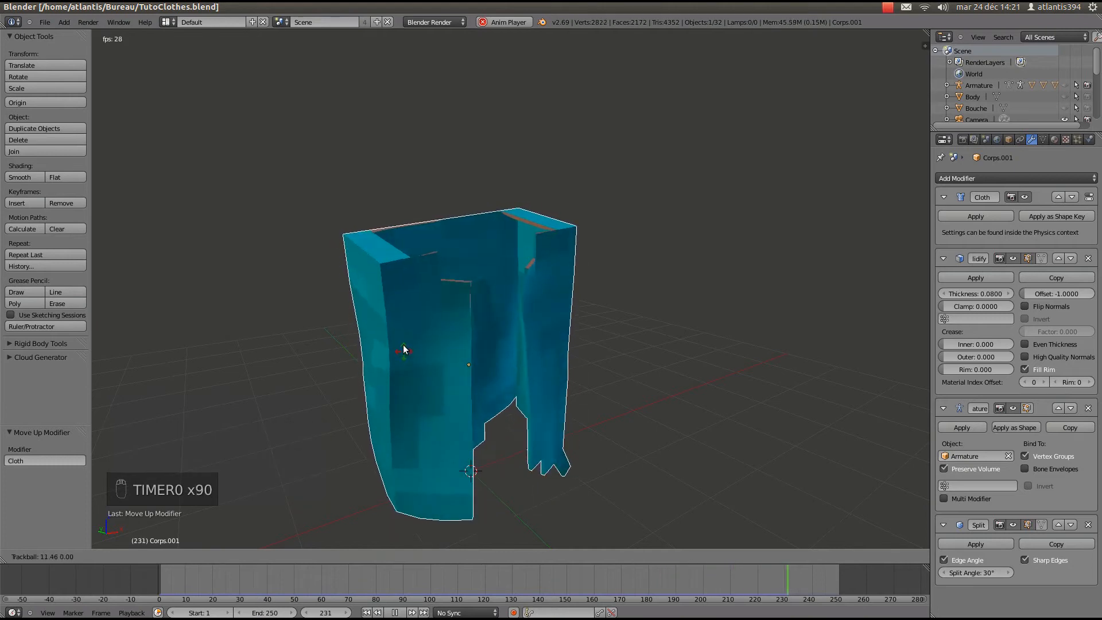
pyautogui.hotkey('alt', 'a')
pyautogui.hotkey('ctrl', 's')
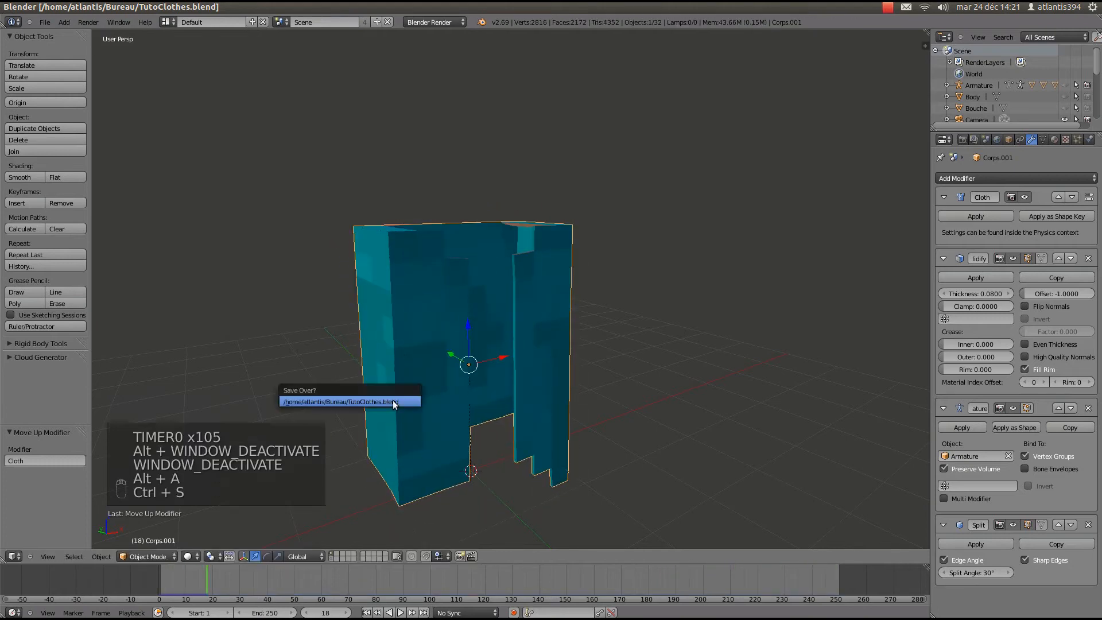
pyautogui.click(393, 401)
pyautogui.scroll(1, 411, 470)
pyautogui.scroll(-2, 374, 471)
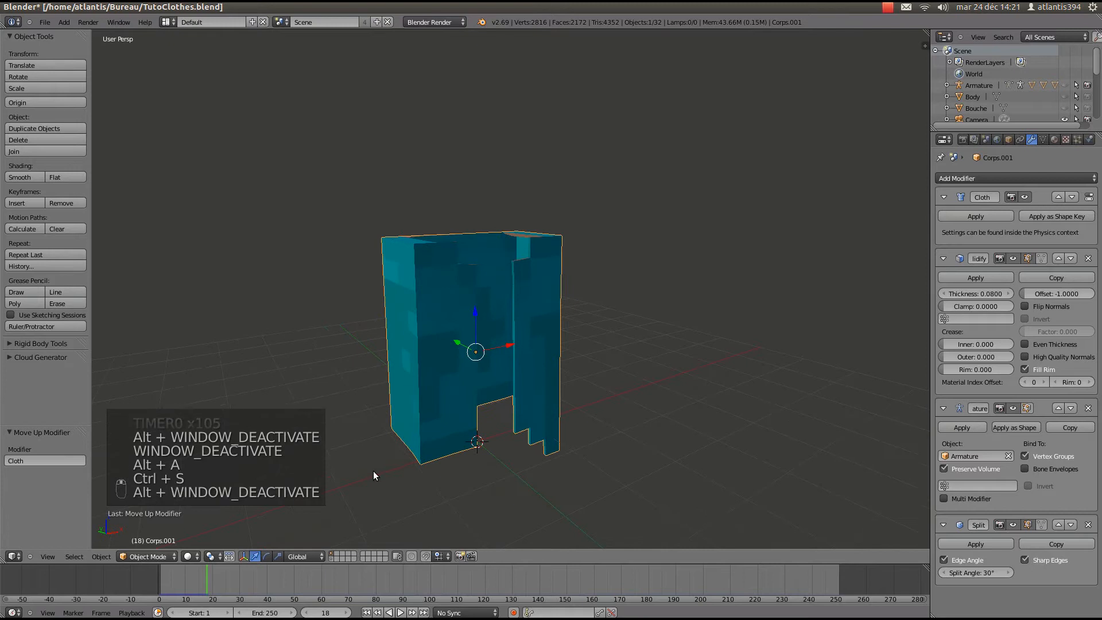
# Reveal all hidden objects with nothing selected, switch the viewport to wireframe shading, and save the file
pyautogui.hotkey('alt', 'h')
pyautogui.press('a')
pyautogui.scroll(-4, 534, 304)
pyautogui.press('c')
pyautogui.rightClick(573, 194)
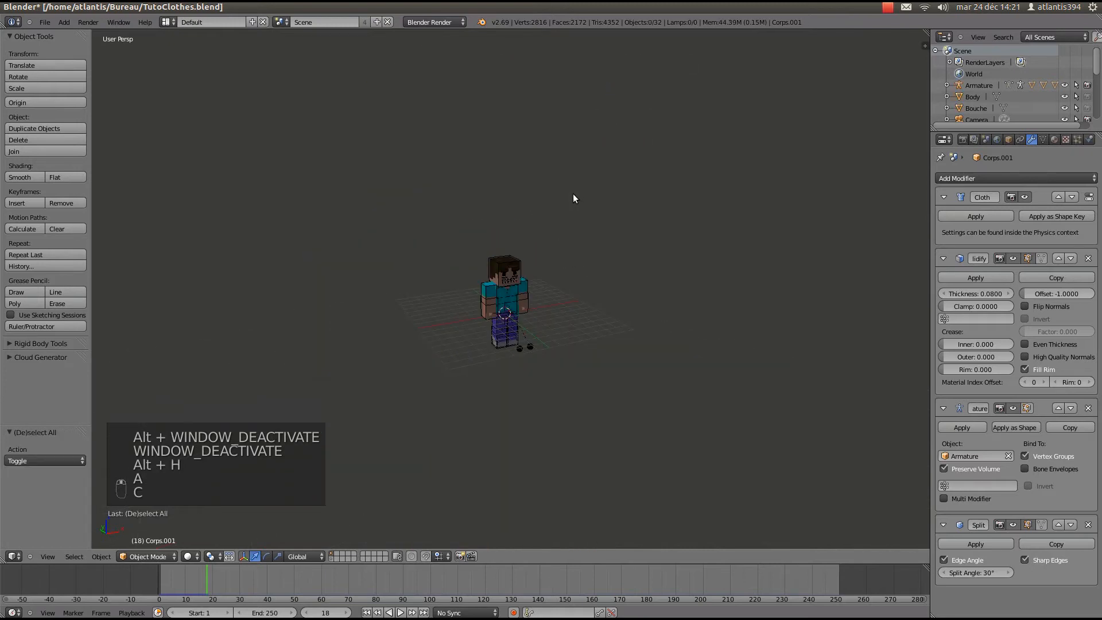
pyautogui.press('z')
pyautogui.scroll(3, 608, 201)
pyautogui.moveTo(597, 200); pyautogui.dragTo(392, 379, button='middle')
pyautogui.hotkey('ctrl', 's')
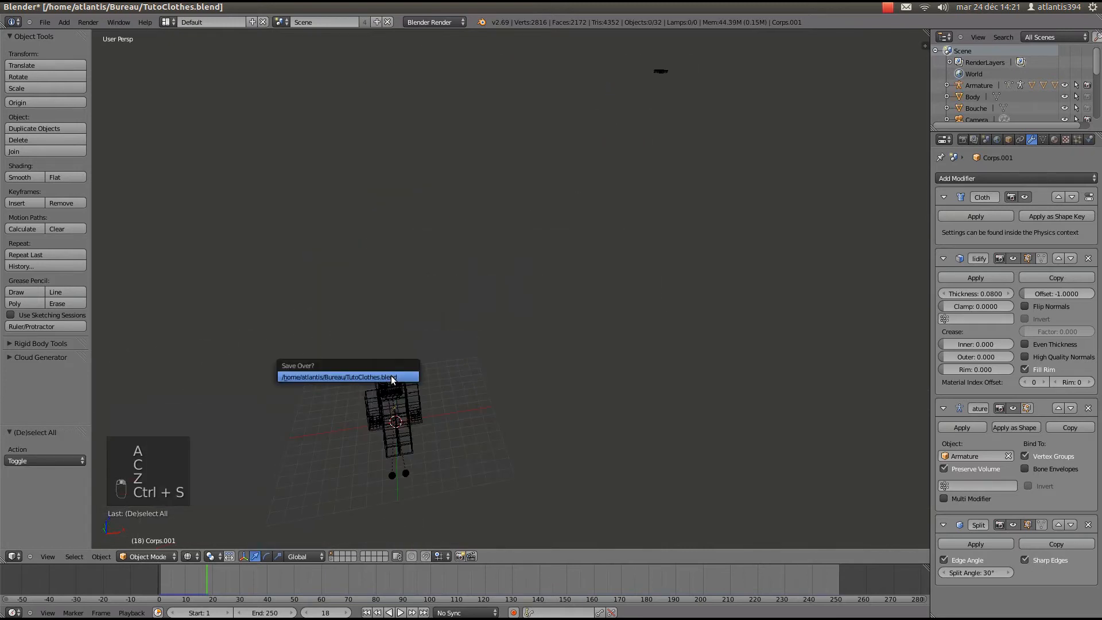
pyautogui.click(392, 379)
# Circle-select the small cluster of objects floating far from the character and move it to layer 20
pyautogui.moveTo(758, 48); pyautogui.dragTo(573, 285, button='middle')
pyautogui.press('c')
pyautogui.click(573, 286)
pyautogui.rightClick(587, 294)
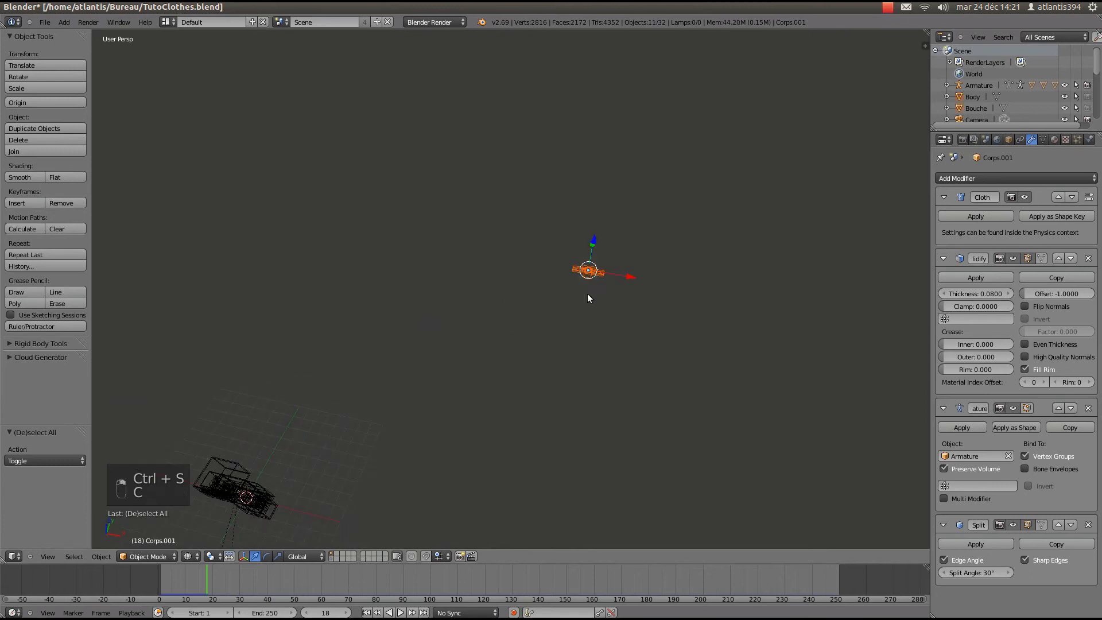
pyautogui.press('h')
pyautogui.hotkey('ctrl', 'z')
pyautogui.press('m')
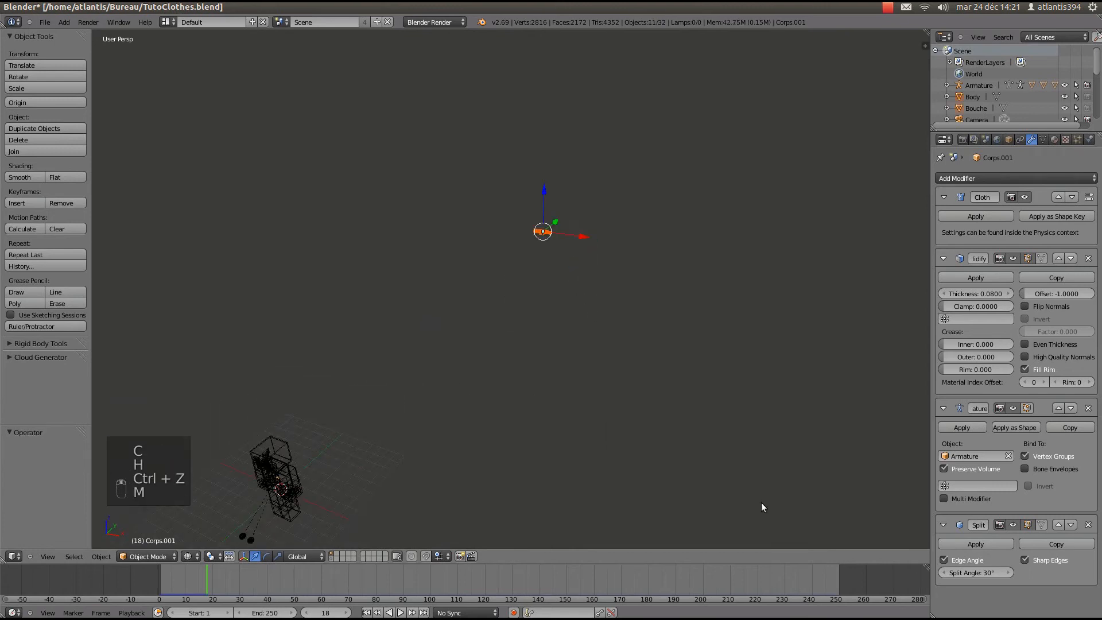
pyautogui.press('m')
pyautogui.click(948, 483)
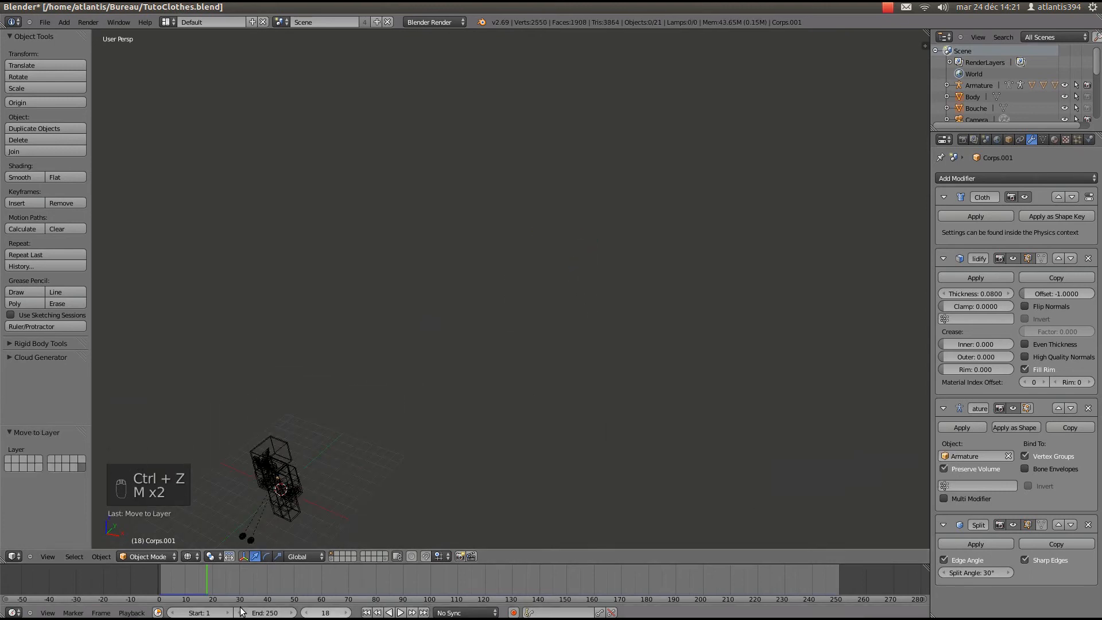
# Select the character's armature, switch the viewport back to solid shading, and save the file
pyautogui.moveTo(298, 437); pyautogui.dragTo(326, 415, button='middle')
pyautogui.rightClick(360, 450)
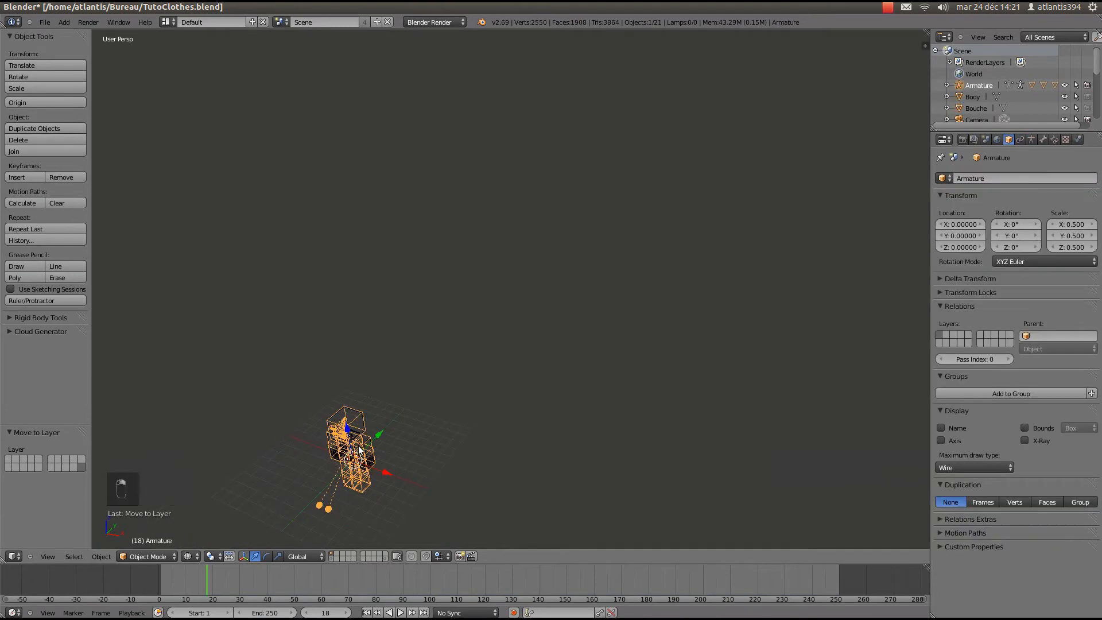
pyautogui.hotkey('alt', 'c')
pyautogui.hotkey('shift', 'c')
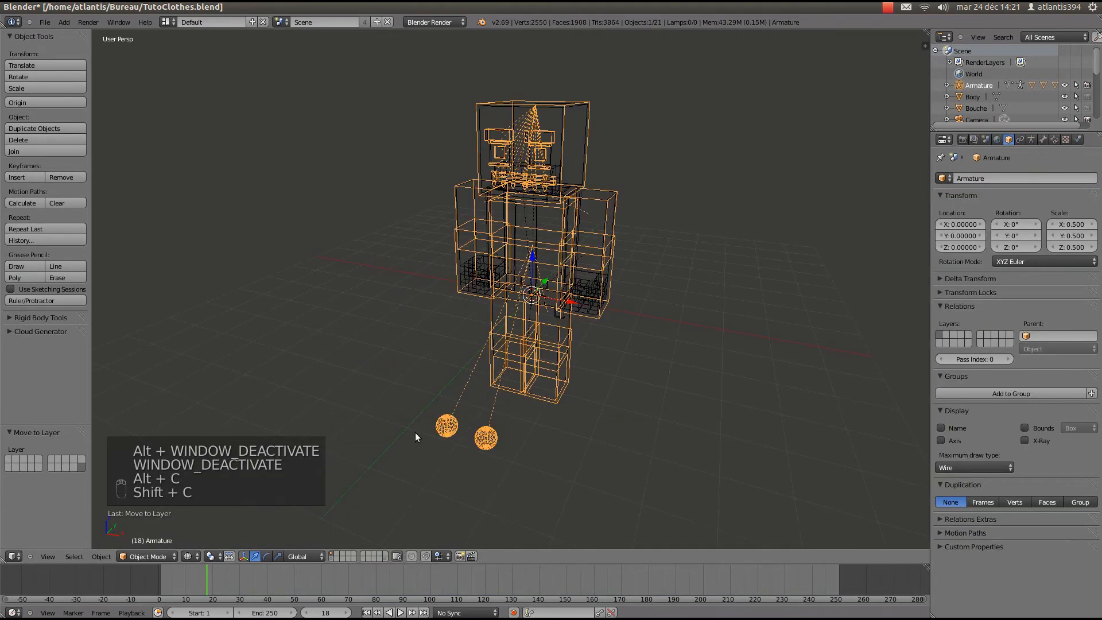
pyautogui.press('z')
pyautogui.scroll(4, 570, 325)
pyautogui.hotkey('ctrl', 's')
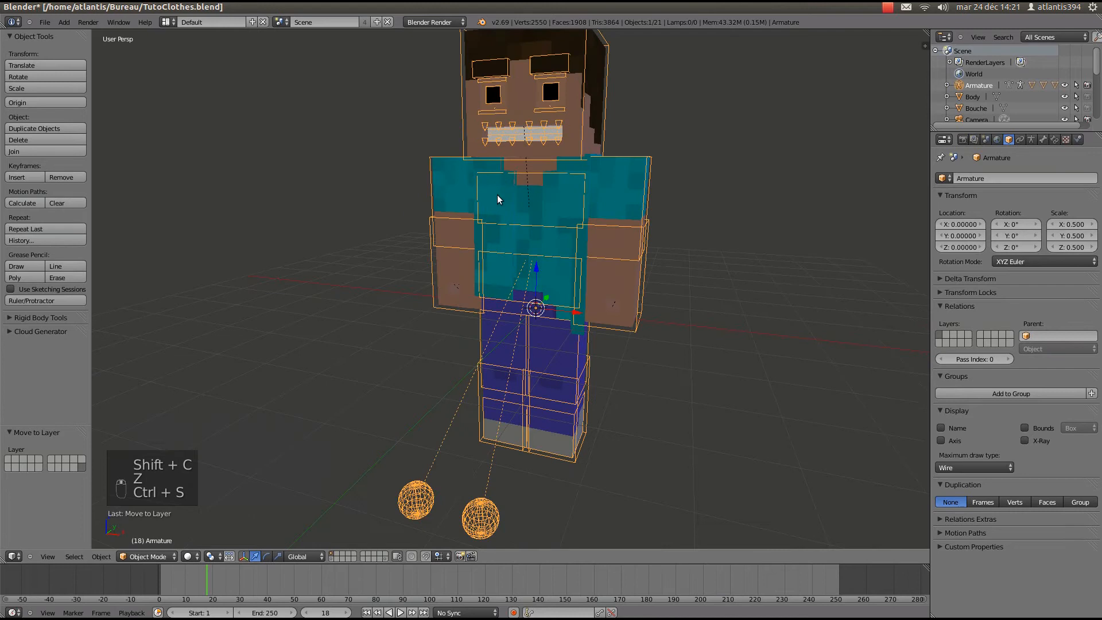
# Put the armature in Pose Mode, select the upper body bone, and rewind the timeline to the start
pyautogui.rightClick(499, 195)
pyautogui.rightClick(541, 202)
pyautogui.moveTo(542, 202); pyautogui.dragTo(520, 245, button='middle')
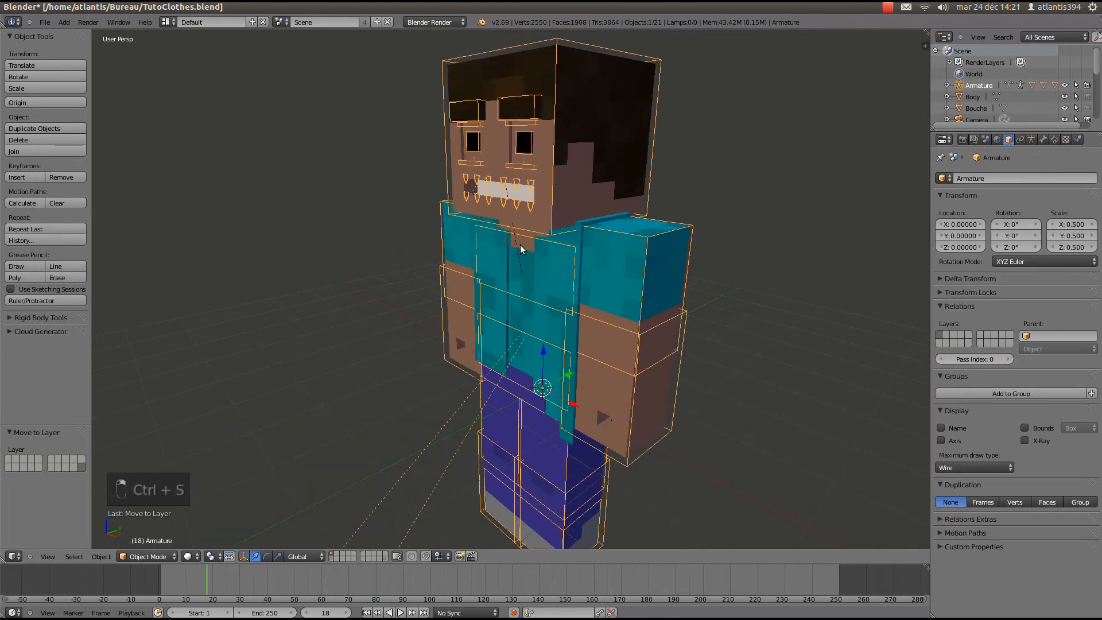
pyautogui.hotkey('ctrl', 'Tab')
pyautogui.rightClick(502, 243)
pyautogui.click(162, 583)
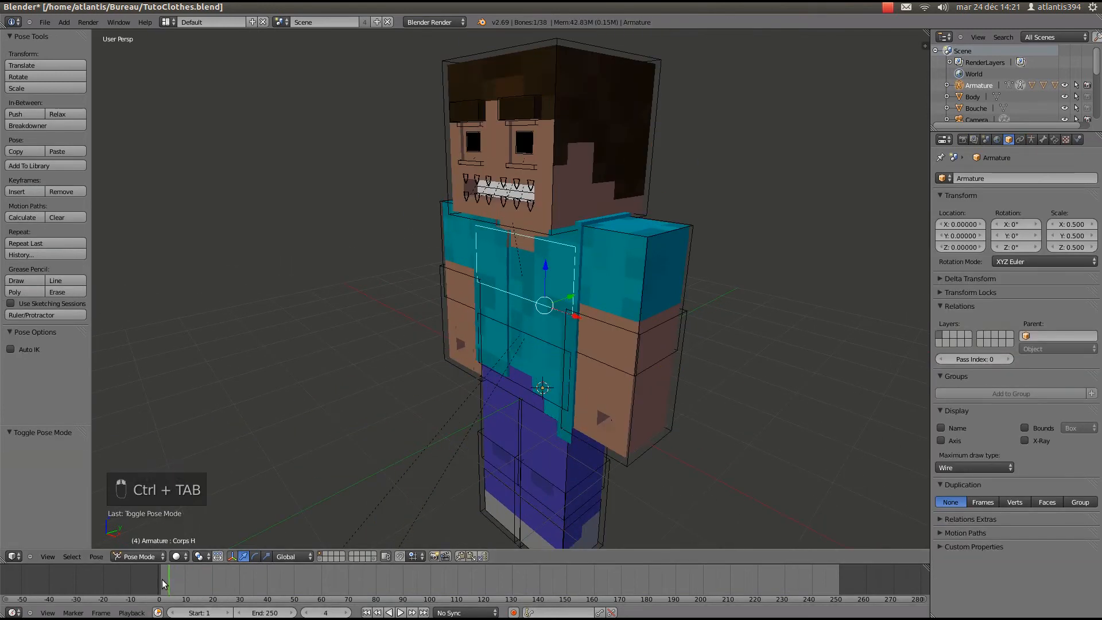
# Play the simulation while freely rotating the upper body bone to test the jacket, stop playback, and save the file
pyautogui.hotkey('alt', 'a')
pyautogui.moveTo(385, 381); pyautogui.dragTo(483, 348, button='middle')
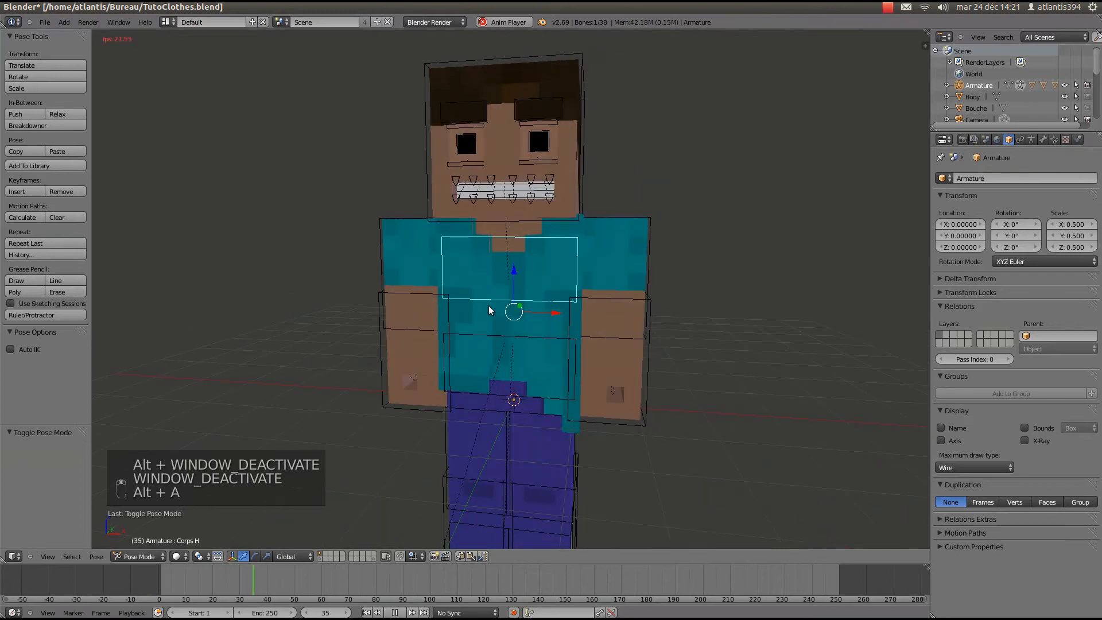
pyautogui.press('r')
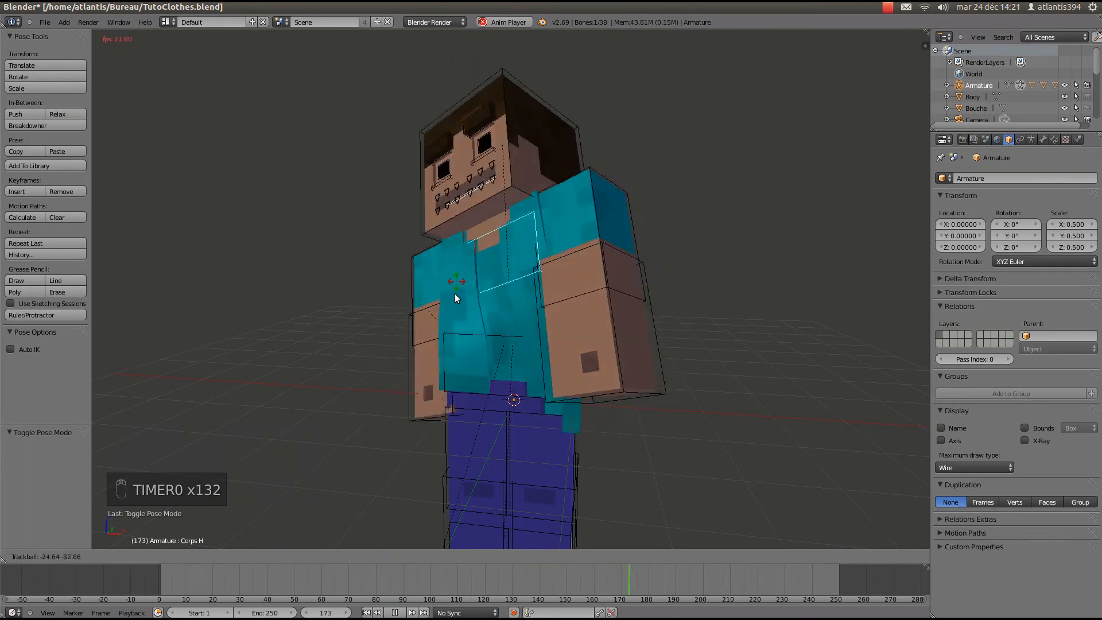
pyautogui.click(500, 305)
pyautogui.hotkey('alt', 'a')
pyautogui.hotkey('ctrl', 's')
pyautogui.scroll(3, 501, 305)
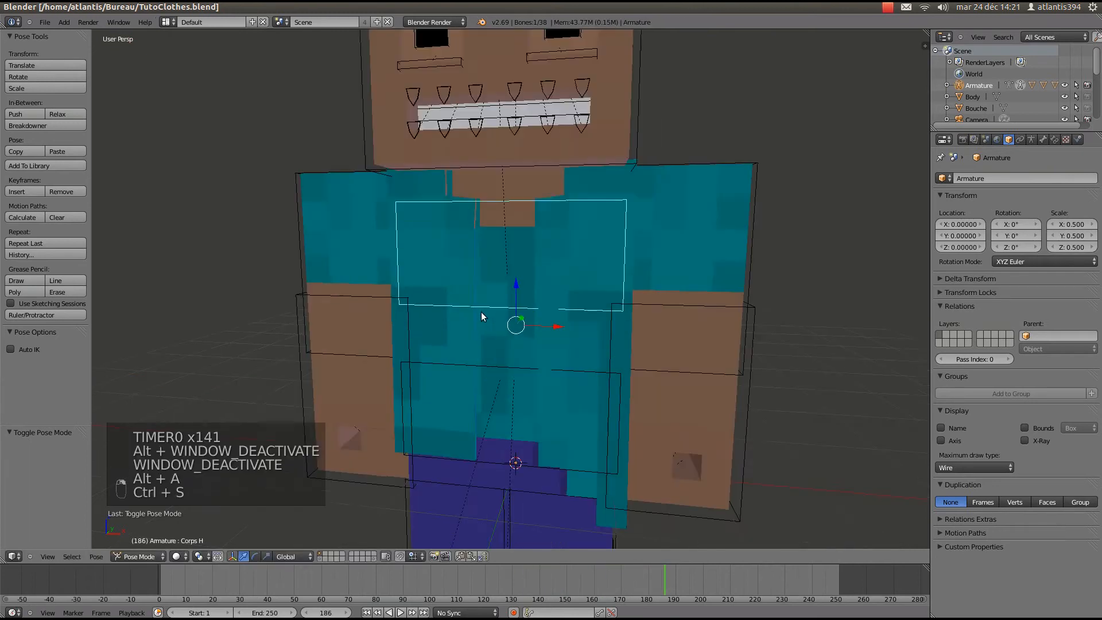
# Leave Pose Mode, select the jacket, and save the file
pyautogui.rightClick(457, 336)
pyautogui.hotkey('ctrl', 'Tab')
pyautogui.rightClick(438, 345)
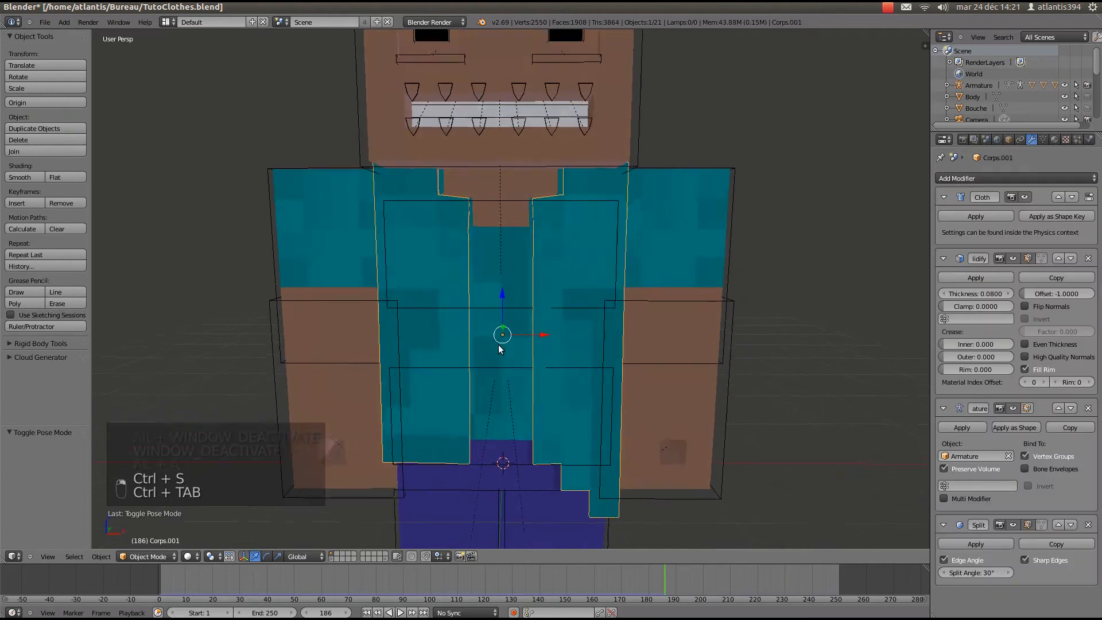
pyautogui.hotkey('ctrl', 's')
# Go through the jacket's vertex groups, leave BougePas active, and select the armature
pyautogui.click(1044, 139)
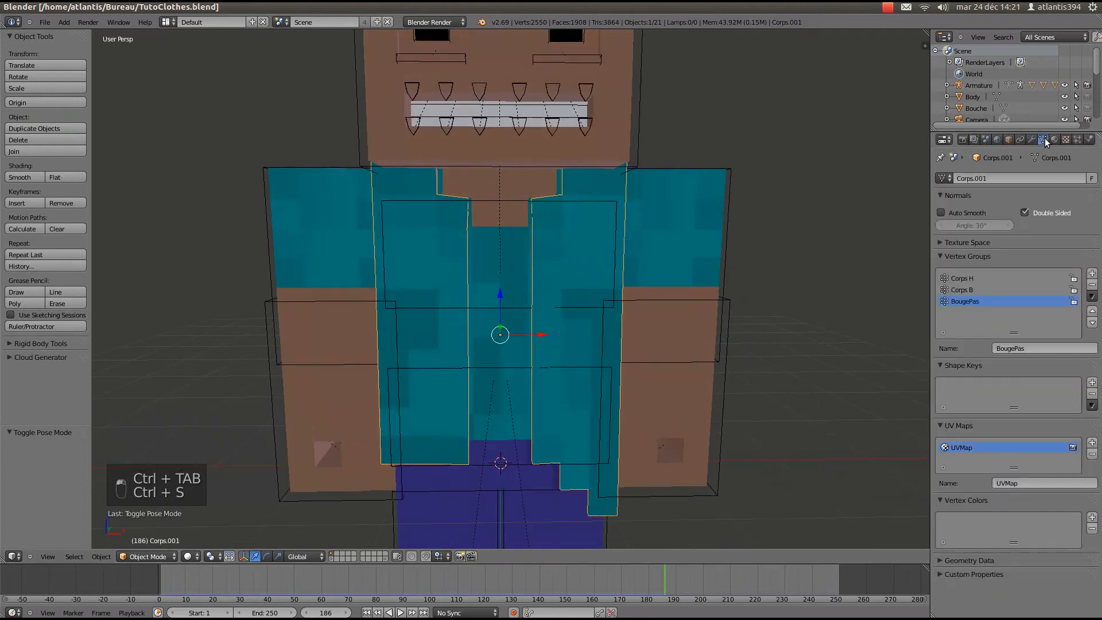
pyautogui.click(970, 280)
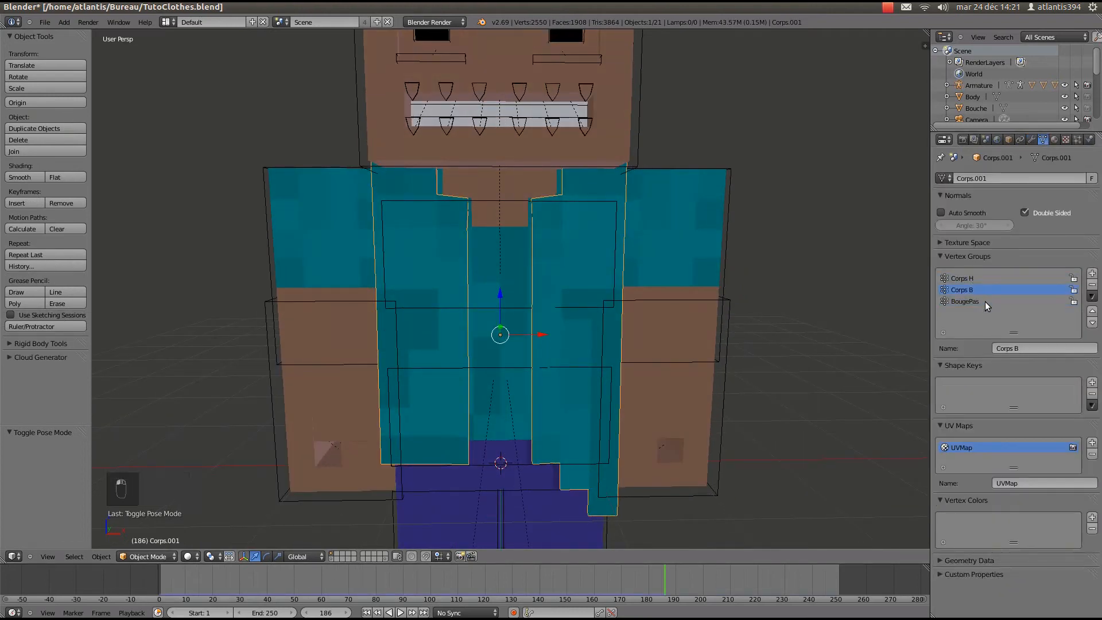
pyautogui.click(984, 302)
pyautogui.rightClick(978, 299)
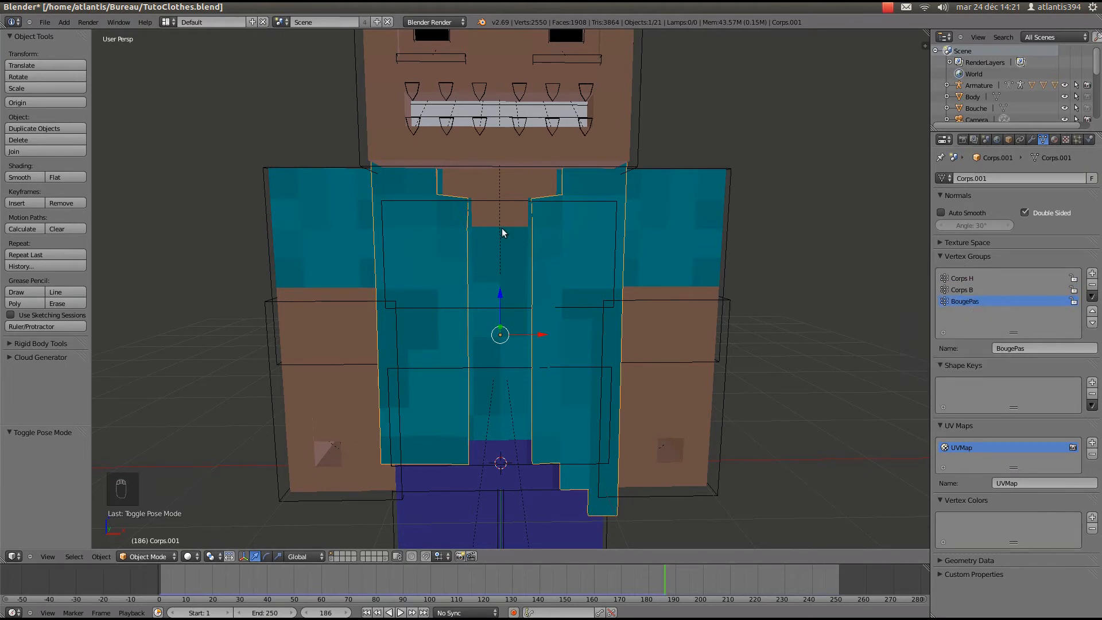
pyautogui.rightClick(474, 199)
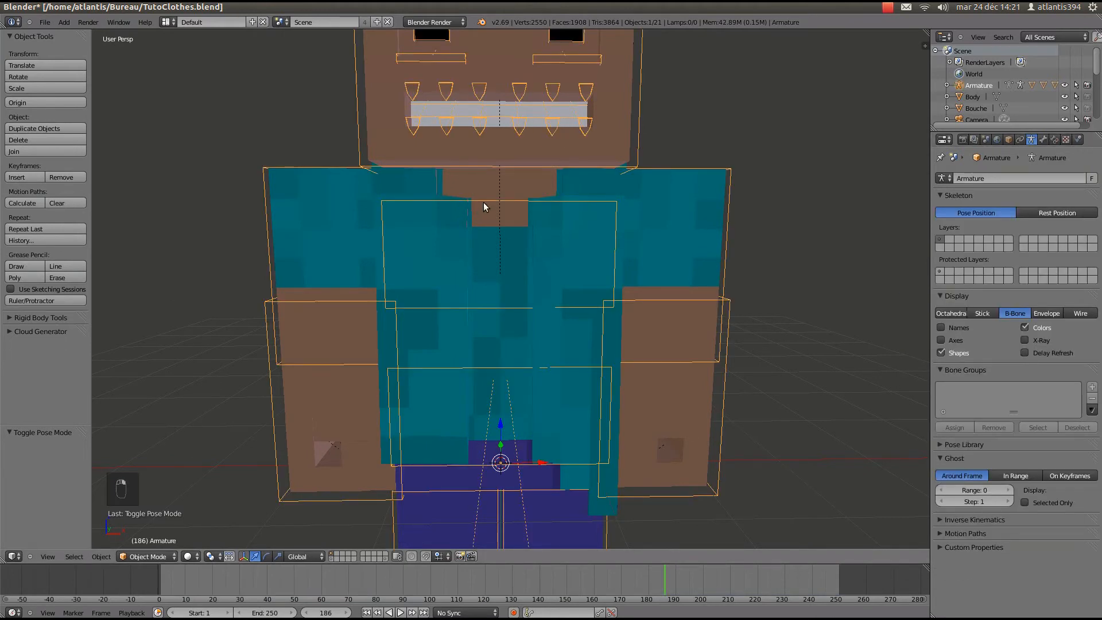
# Select the jacket, leave Corps H as its only vertex group, and save the file
pyautogui.hotkey('ctrl', 'Tab')
pyautogui.hotkey('ctrl', 's')
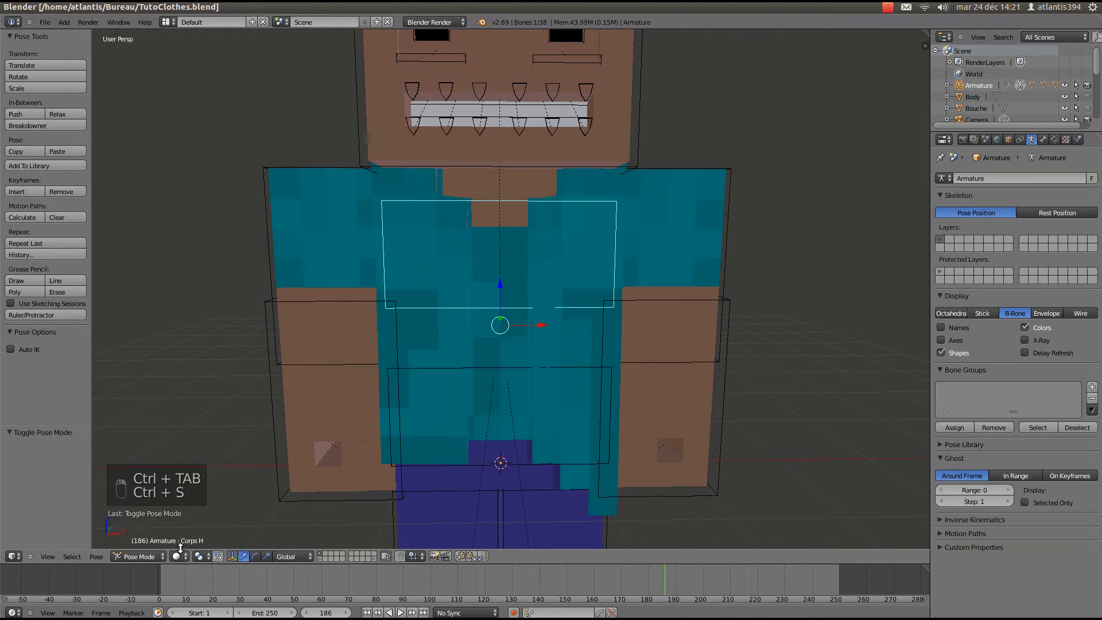
pyautogui.rightClick(449, 267)
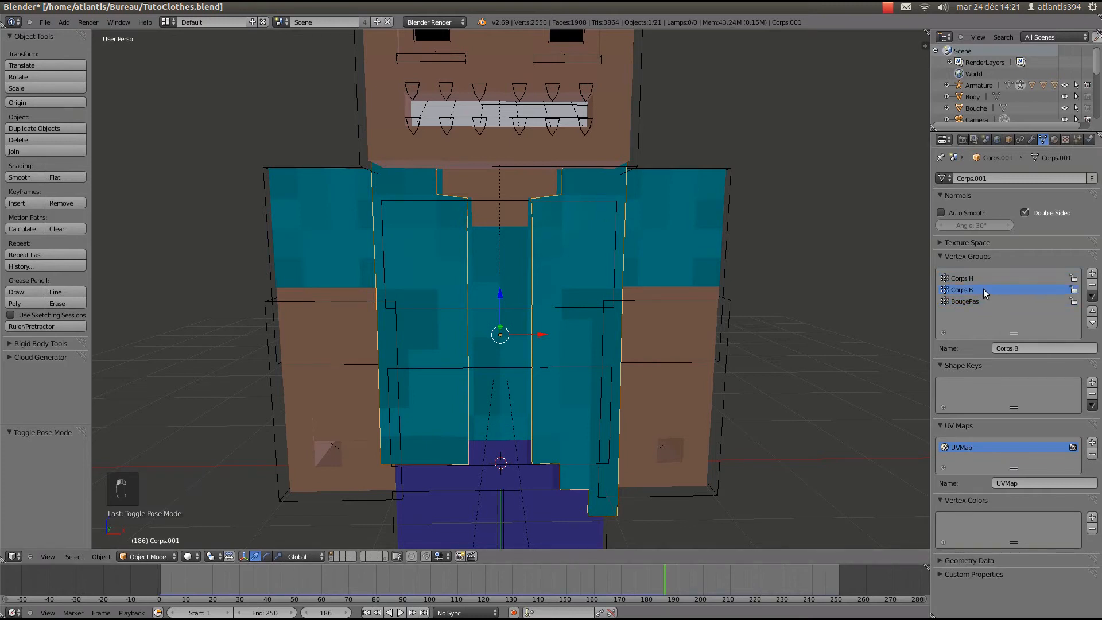
pyautogui.click(1092, 273)
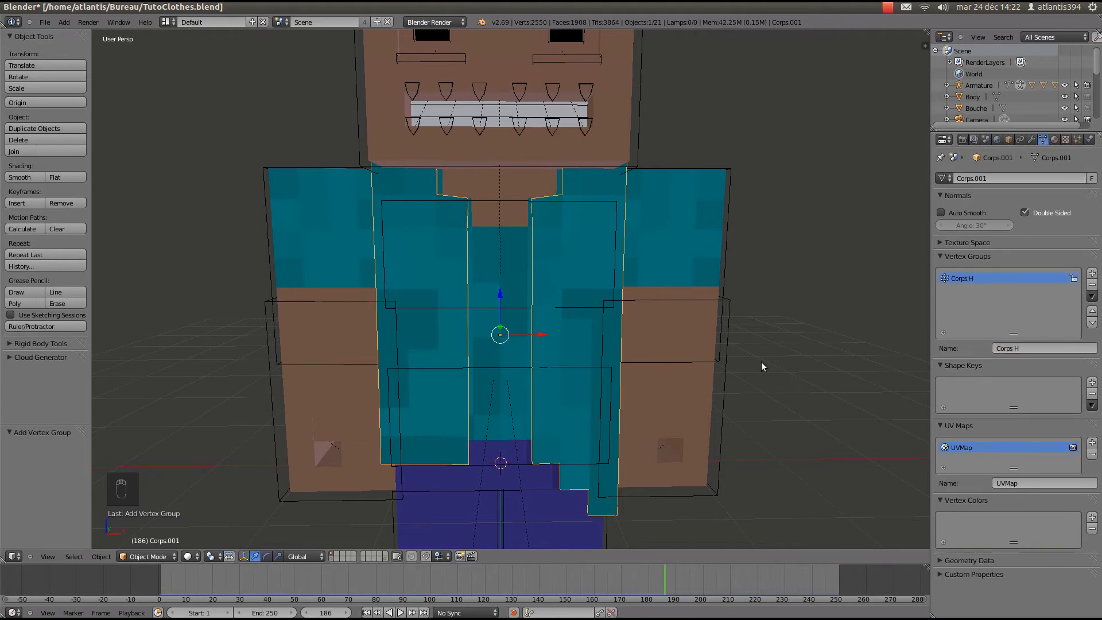
pyautogui.hotkey('ctrl', 's')
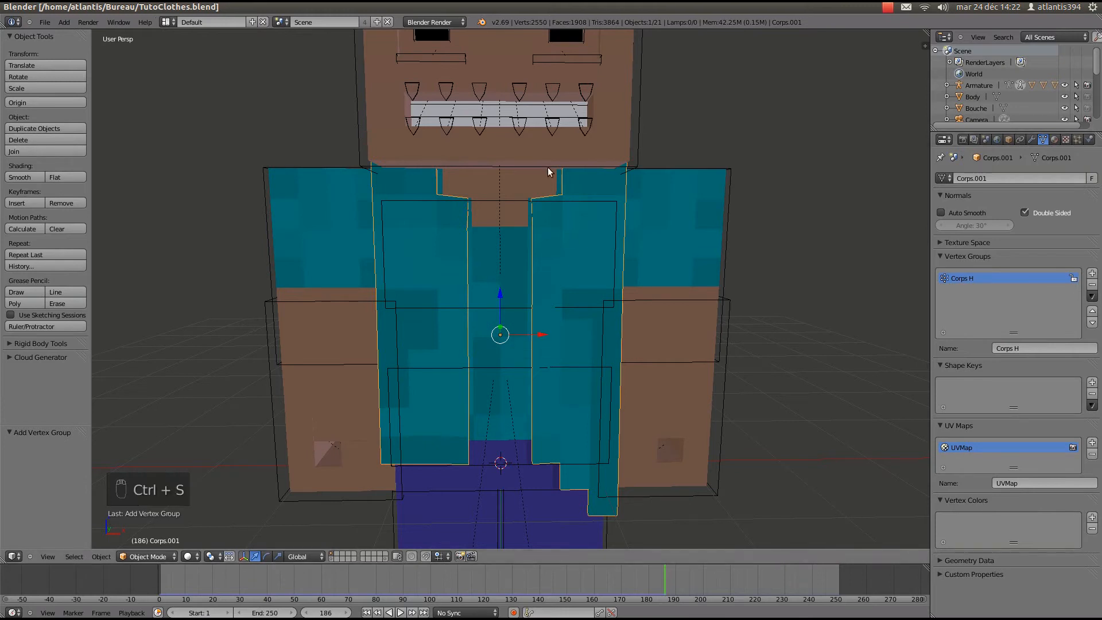
# Select the upper body bone, play the simulation while freely rotating it to test the jacket, stop playback, and save the file
pyautogui.press('Tab')
pyautogui.press('Tab')
pyautogui.rightClick(467, 201)
pyautogui.hotkey('ctrl', 's')
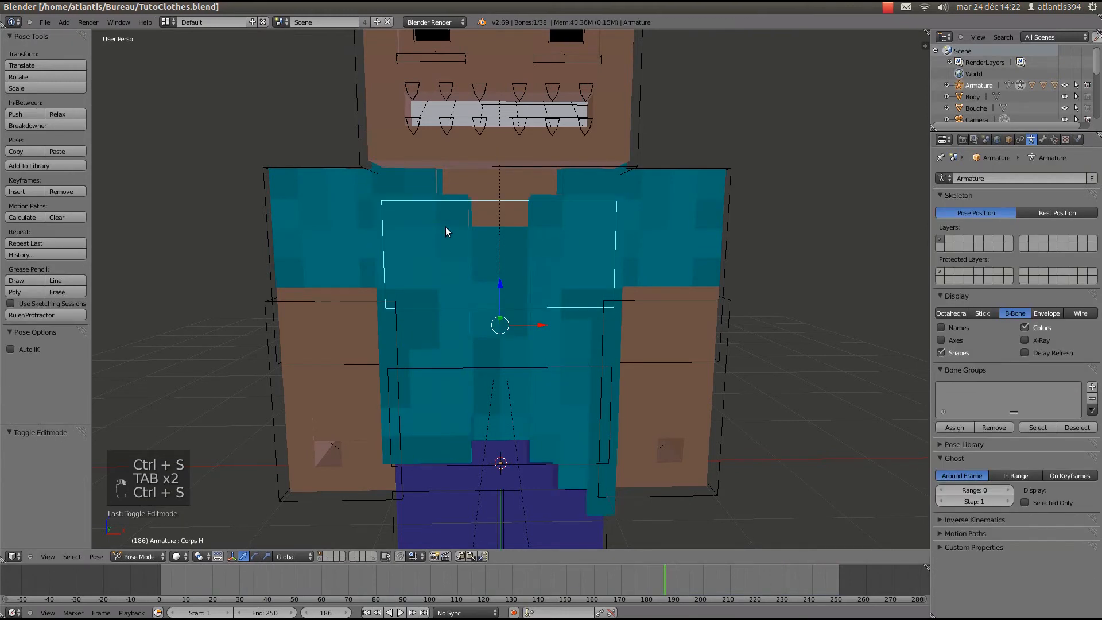
pyautogui.hotkey('alt', 'a')
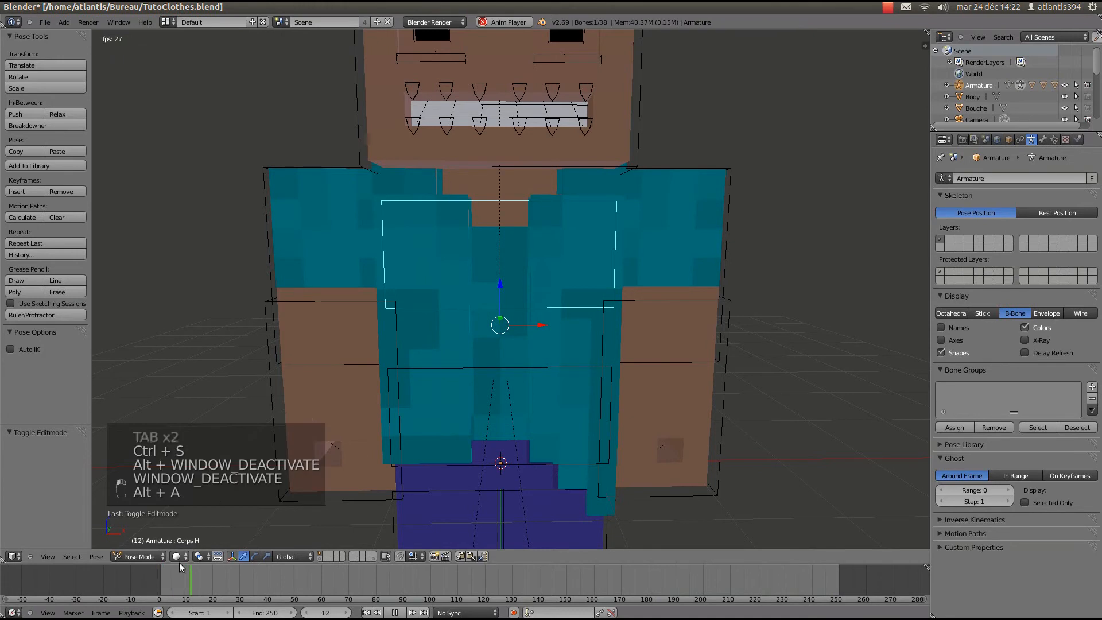
pyautogui.press('r')
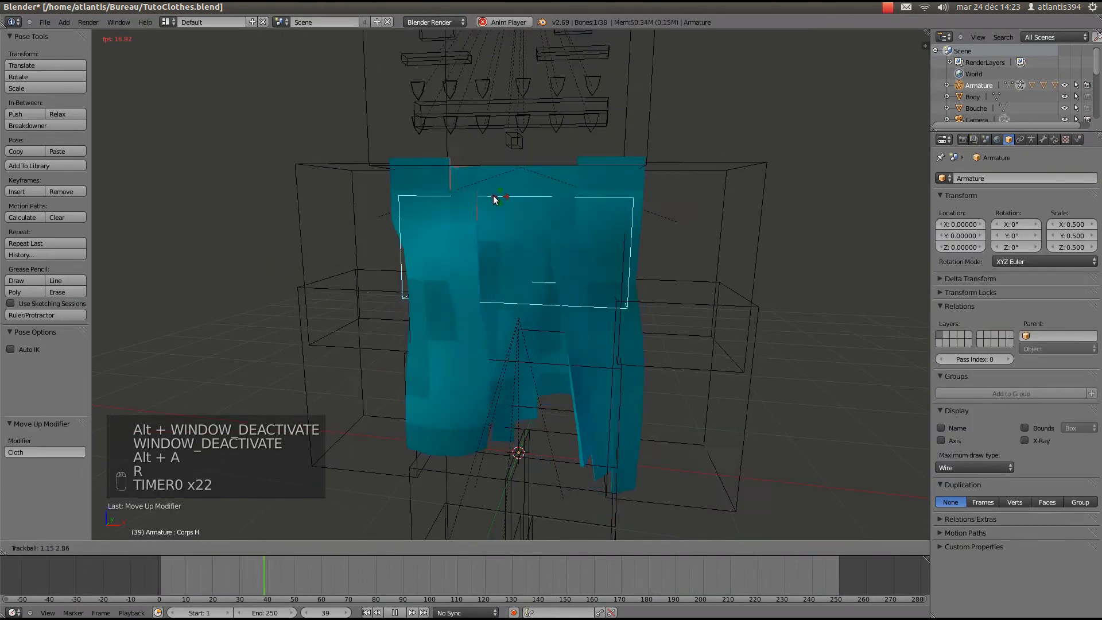
pyautogui.click(622, 285)
pyautogui.hotkey('alt', 'a')
pyautogui.hotkey('ctrl', 's')
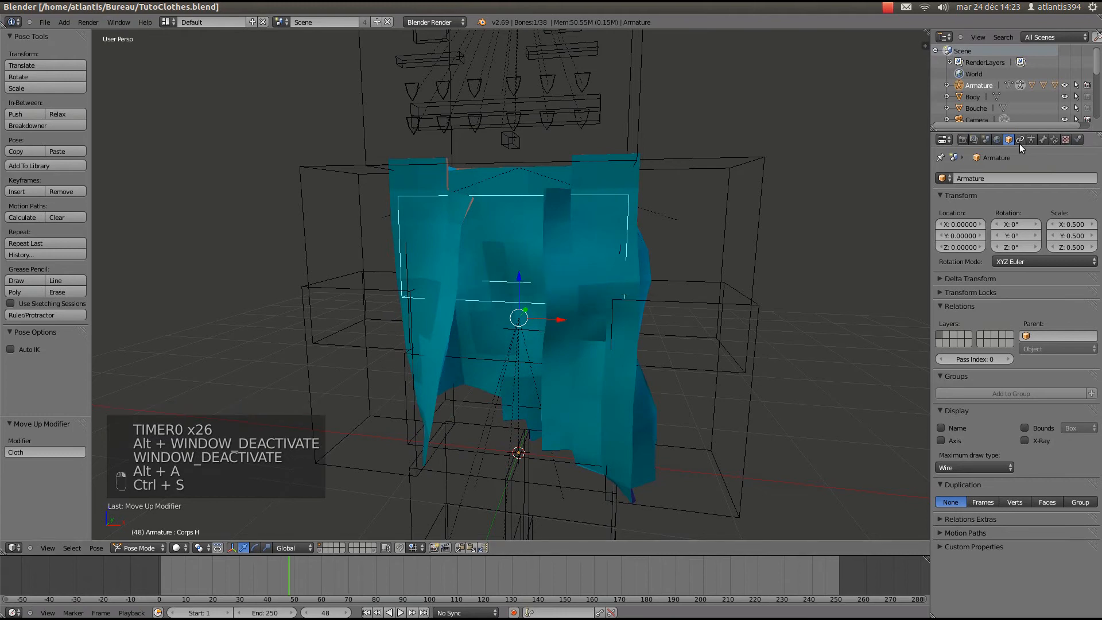
# Select the jacket, rewind the timeline to frame 1, and save the file
pyautogui.rightClick(632, 173)
pyautogui.rightClick(636, 180)
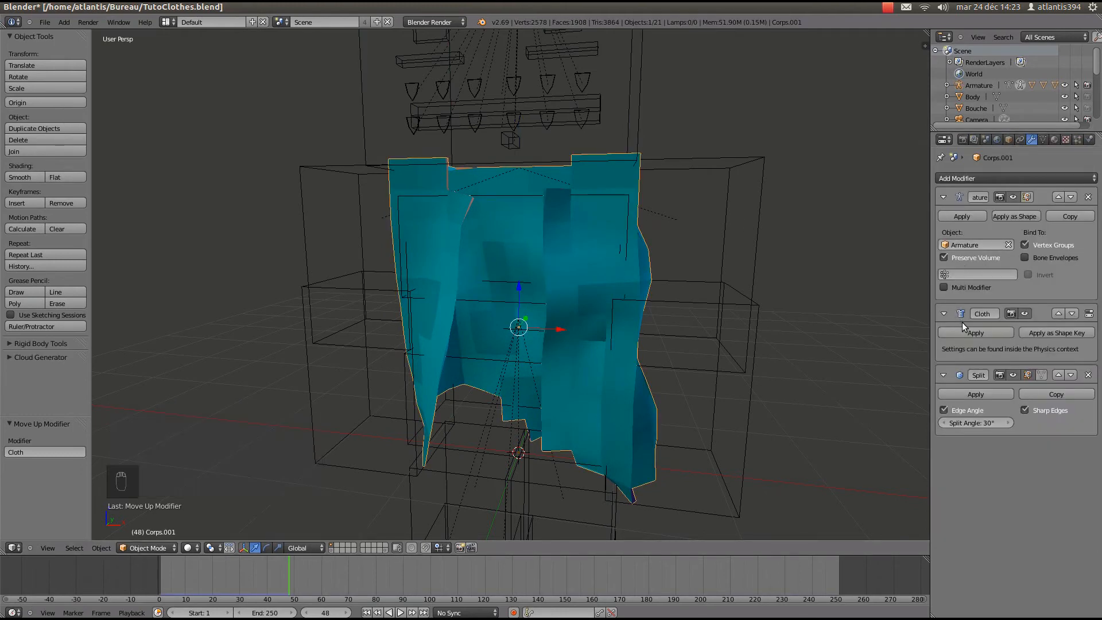
pyautogui.moveTo(264, 571); pyautogui.dragTo(159, 571)
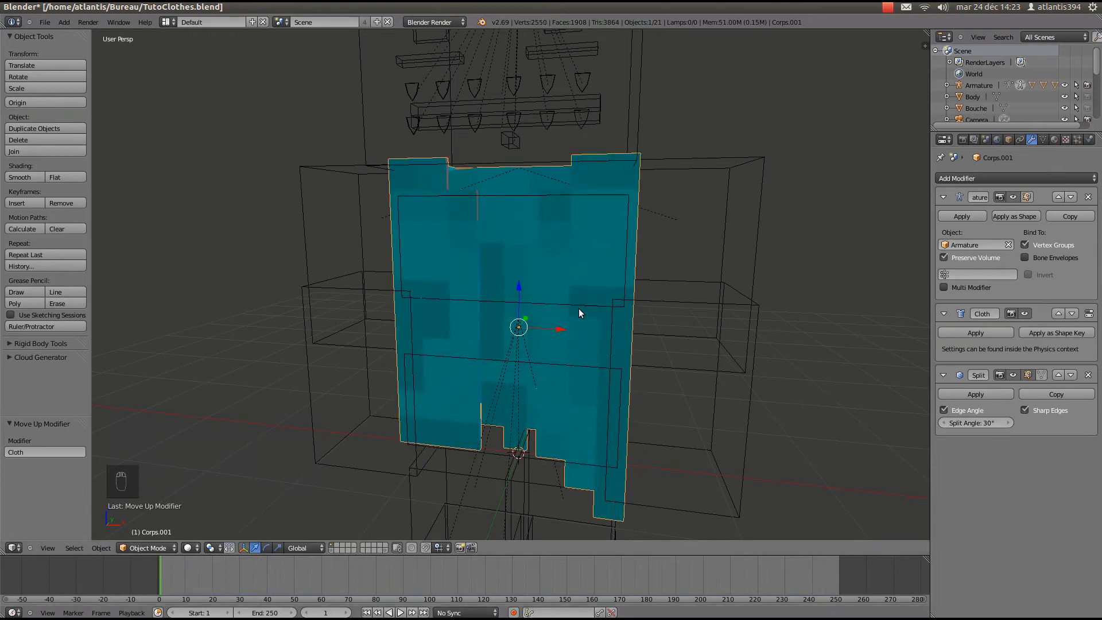
pyautogui.hotkey('ctrl', 's')
# Examine the jacket's mesh up close in Edit Mode, return to Object Mode, and save the file
pyautogui.moveTo(579, 309); pyautogui.dragTo(413, 287, button='middle')
pyautogui.scroll(5, 544, 229)
pyautogui.press('Tab')
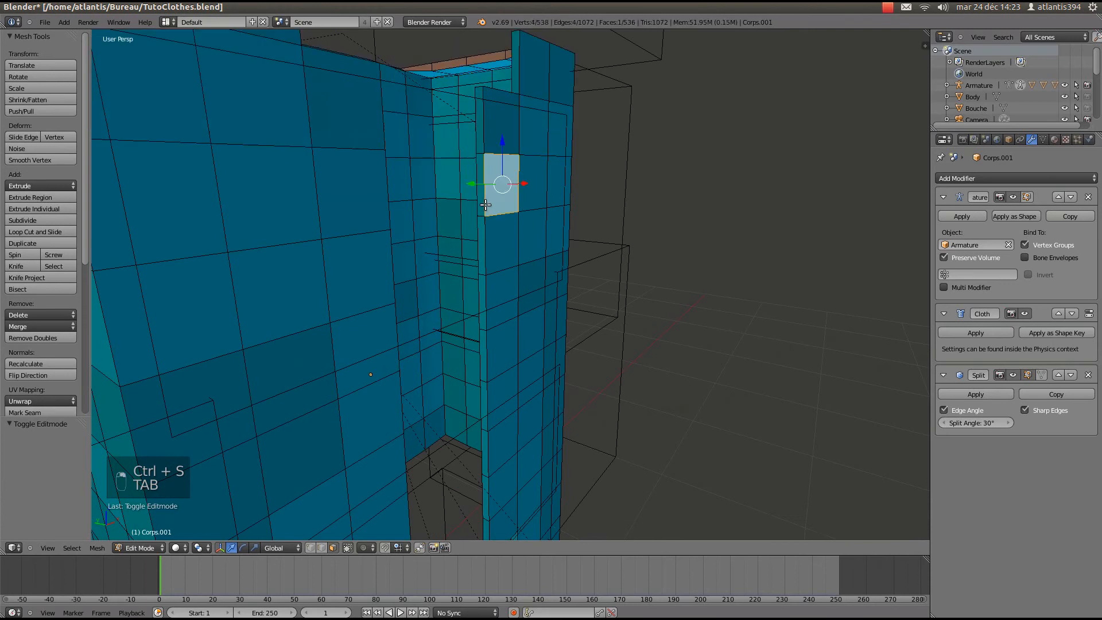
pyautogui.press('Tab')
pyautogui.scroll(-5, 413, 287)
pyautogui.hotkey('ctrl', 's')
# Play the simulation while freely rotating the upper body bone, cancel the rotation, stop playback, and rewind the timeline to frame 1
pyautogui.hotkey('alt', 'a')
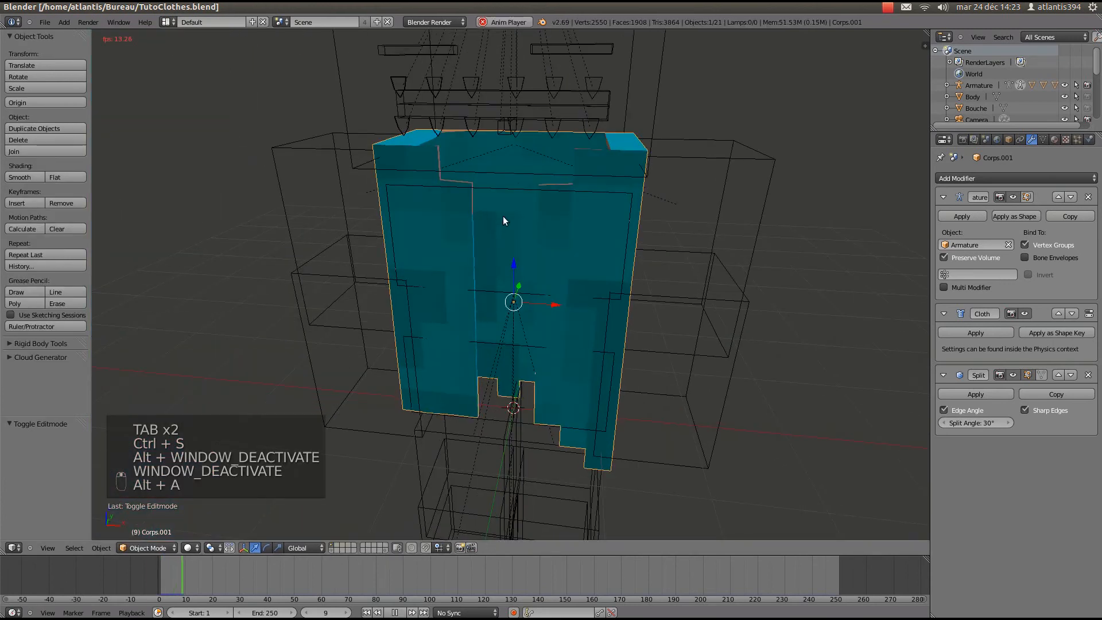
pyautogui.click(518, 185)
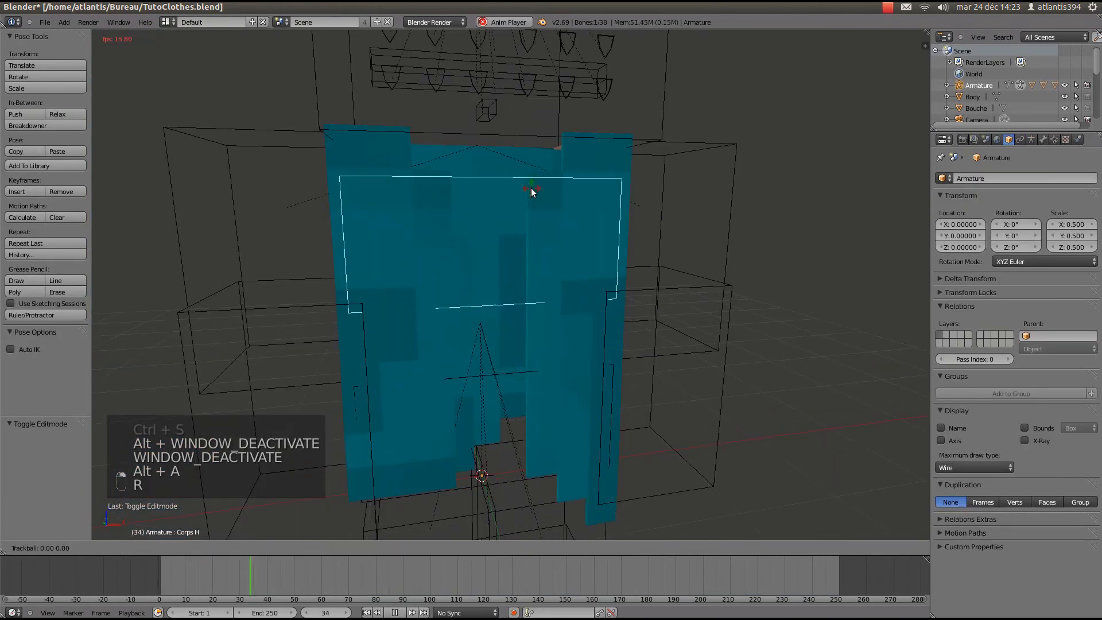
pyautogui.press('r')
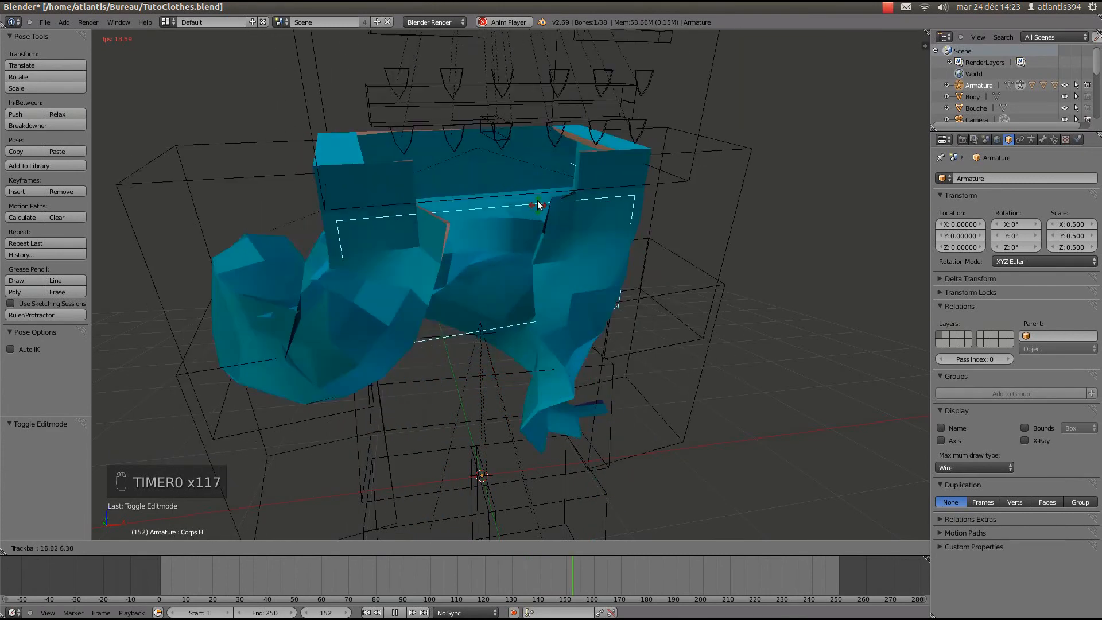
pyautogui.rightClick(538, 202)
pyautogui.hotkey('alt', 'a')
pyautogui.moveTo(229, 588); pyautogui.dragTo(160, 587)
# Leave Pose Mode, unhide all the hidden body parts, keep only the armature selected, and save the file
pyautogui.hotkey('alt', 'h')
pyautogui.scroll(-4, 426, 363)
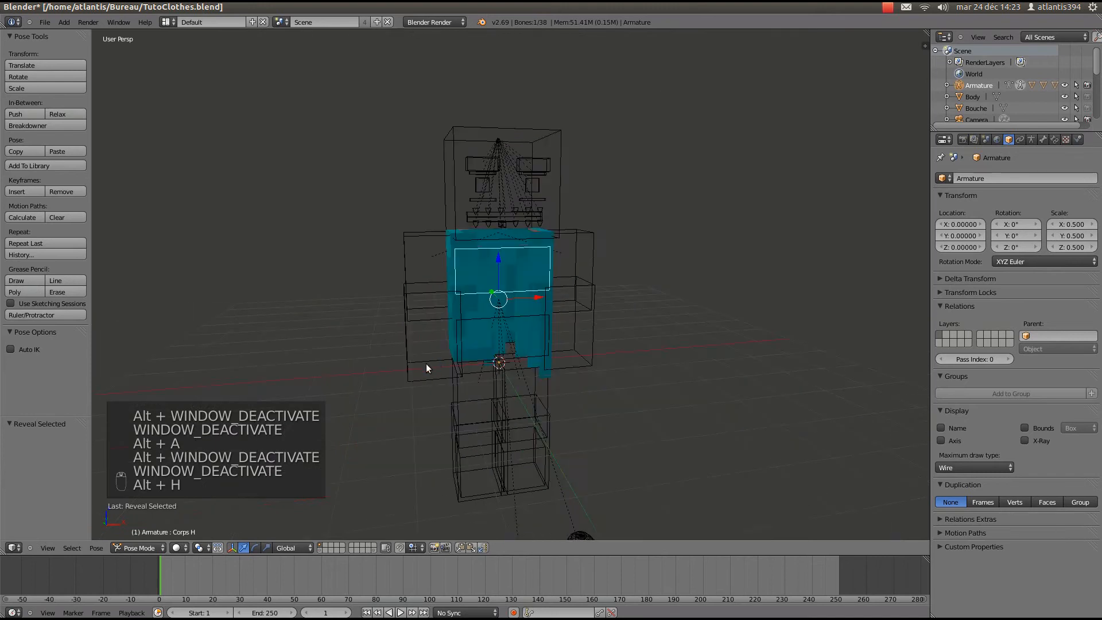
pyautogui.scroll(3, 405, 370)
pyautogui.hotkey('ctrl', 'Tab')
pyautogui.hotkey('alt', 'h')
pyautogui.hotkey('ctrl', 'shift', 'Tab')
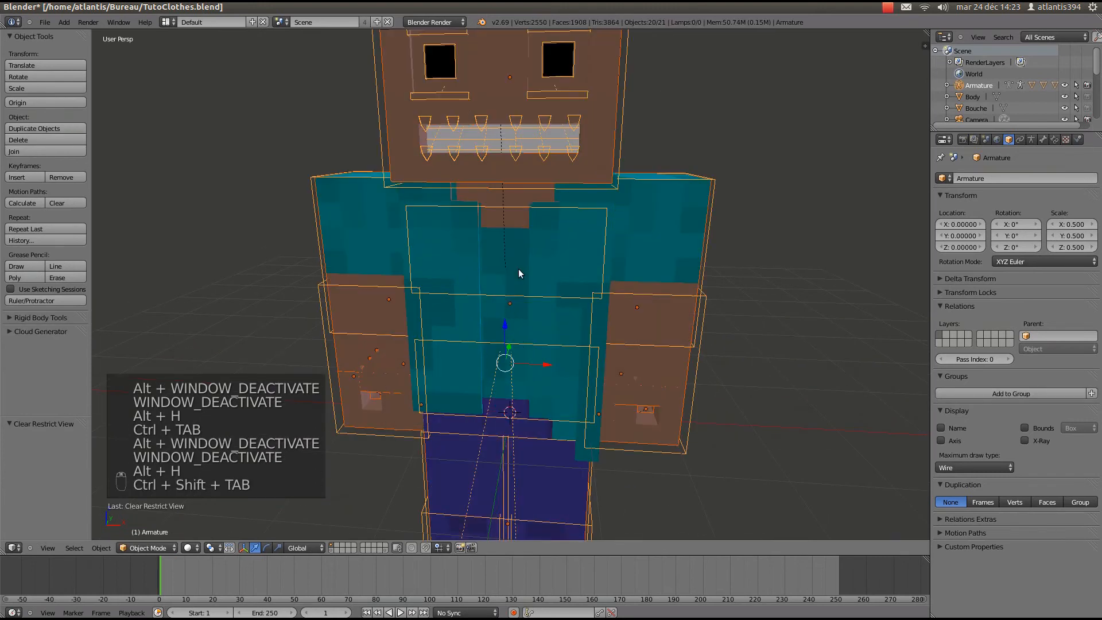
pyautogui.hotkey('ctrl', 's')
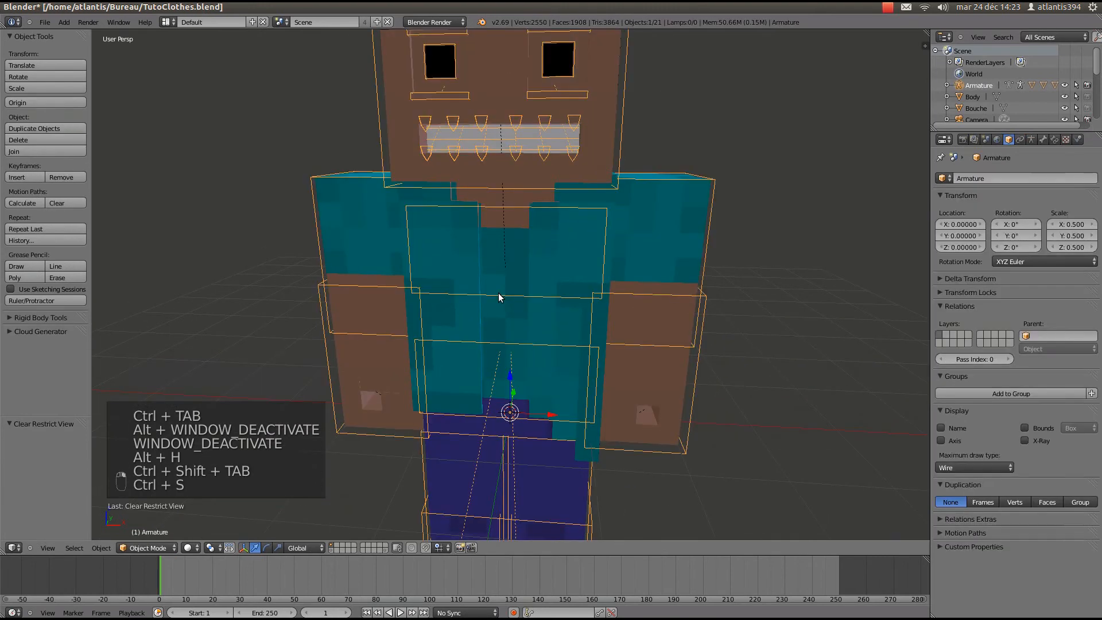
# Play the simulation on the full character while rotating the upper body bone in Pose Mode, stop, save, and rewind to frame 1
pyautogui.hotkey('alt', 'a')
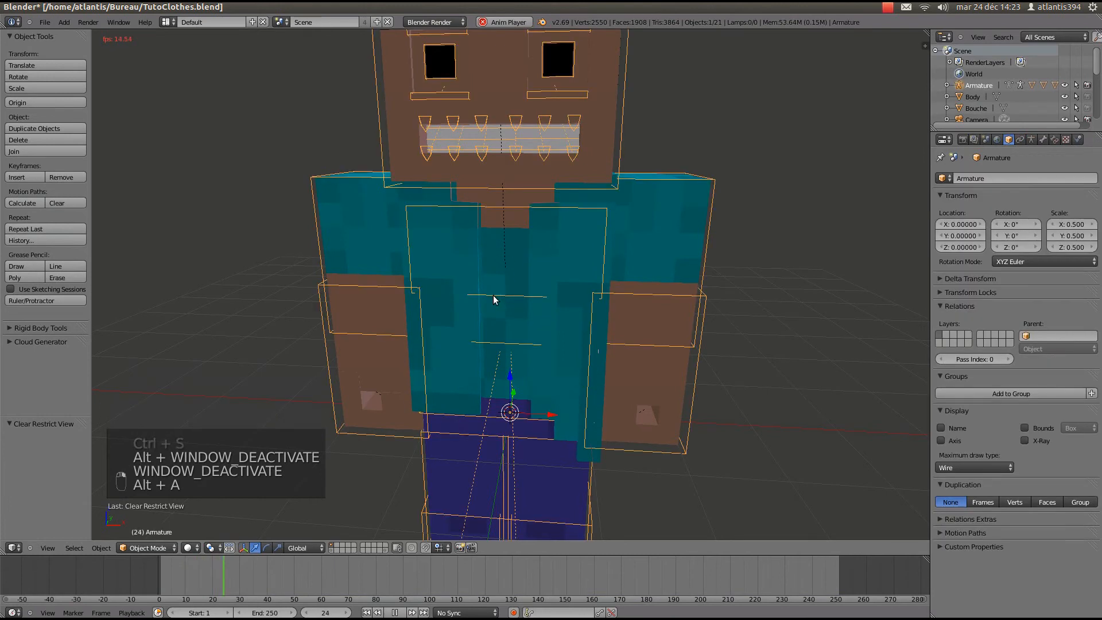
pyautogui.hotkey('ctrl', 'Tab')
pyautogui.press('r')
pyautogui.press('r')
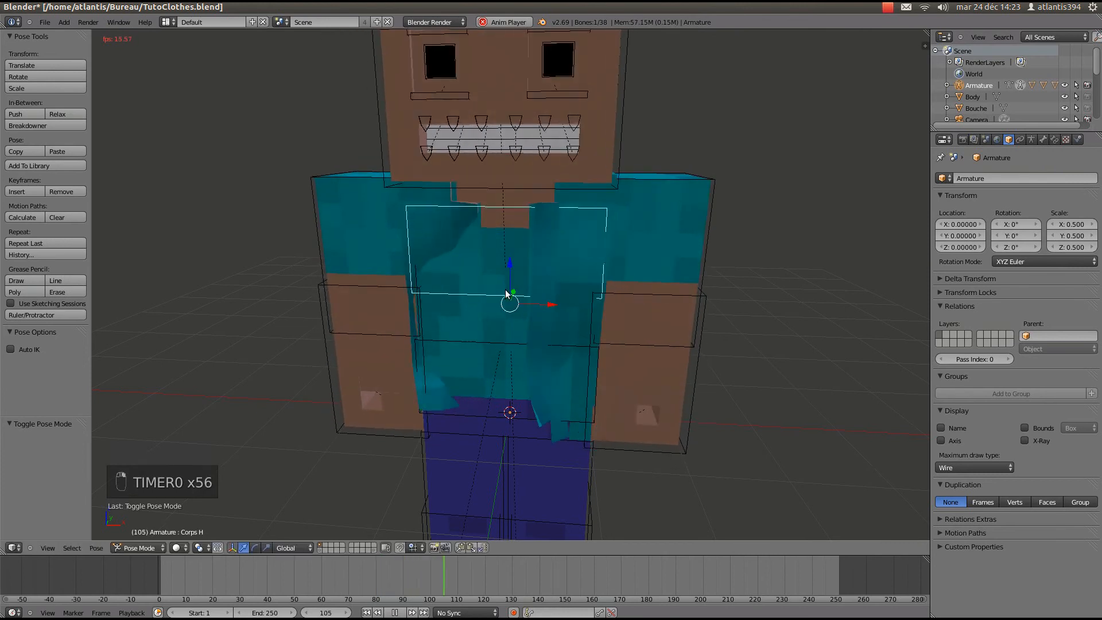
pyautogui.hotkey('alt', 'a')
pyautogui.hotkey('ctrl', 's')
pyautogui.click(172, 555)
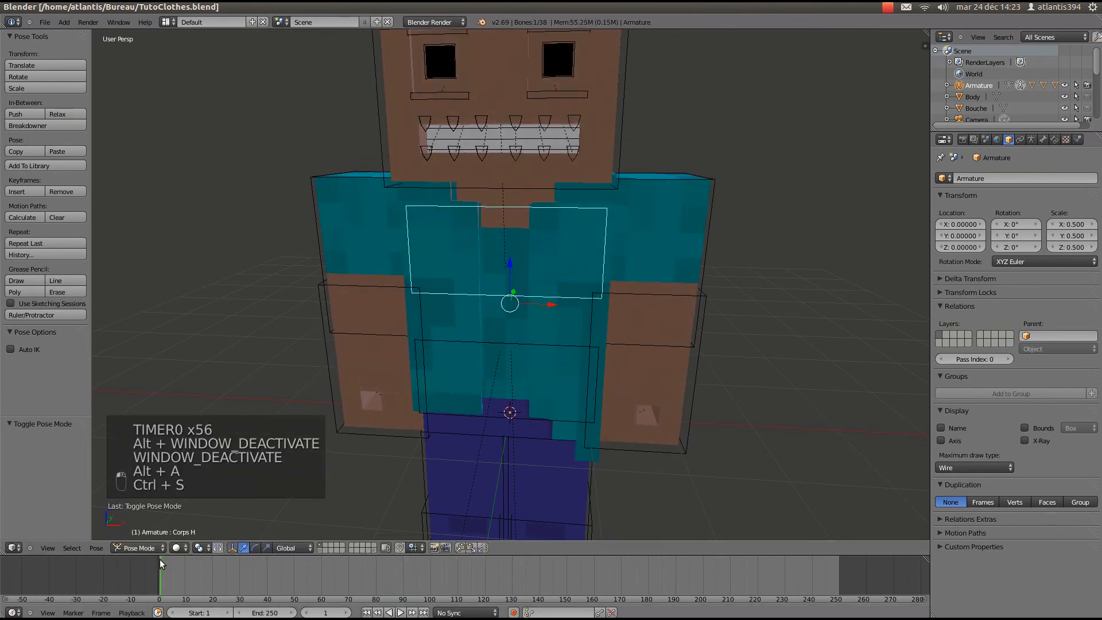
# Select the jacket, switch back to the armature, and leave Pose Mode
pyautogui.scroll(2, 484, 265)
pyautogui.rightClick(501, 254)
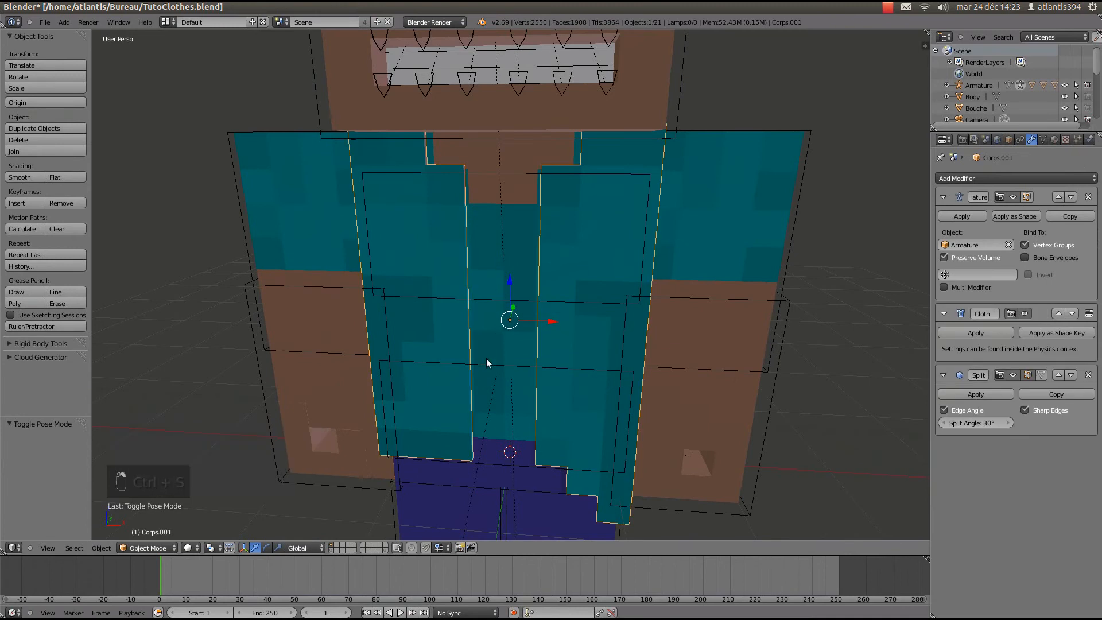
pyautogui.scroll(-2, 487, 363)
pyautogui.rightClick(492, 419)
pyautogui.hotkey('ctrl', 'Tab')
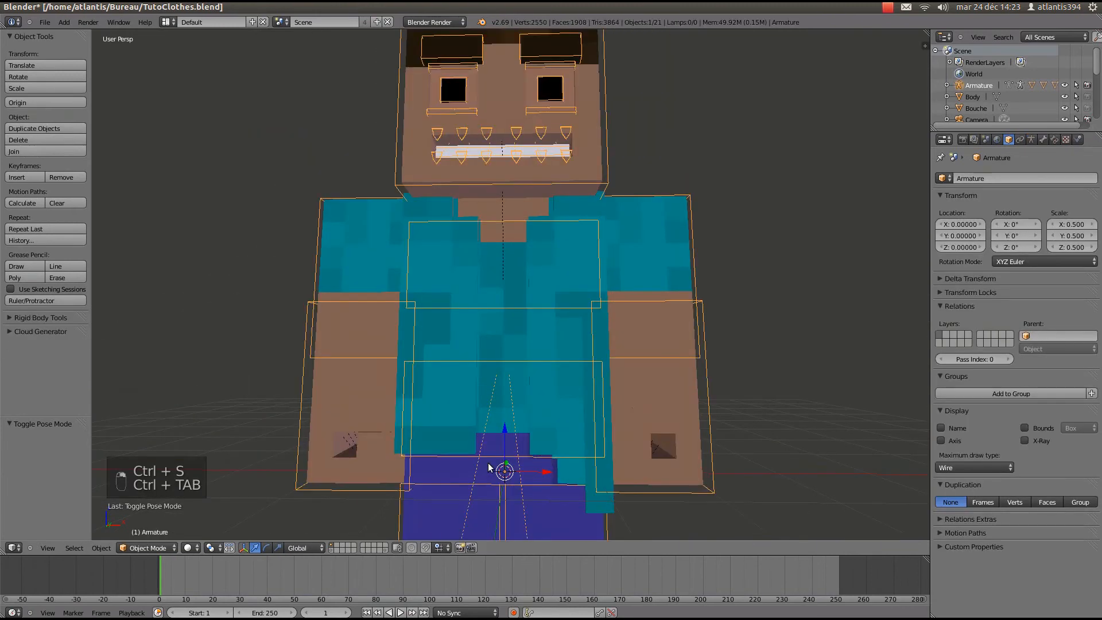
# Save the file and enable Collision physics on the body mesh under the jacket
pyautogui.rightClick(488, 467)
pyautogui.hotkey('ctrl', 's')
pyautogui.click(489, 467)
pyautogui.click(1090, 140)
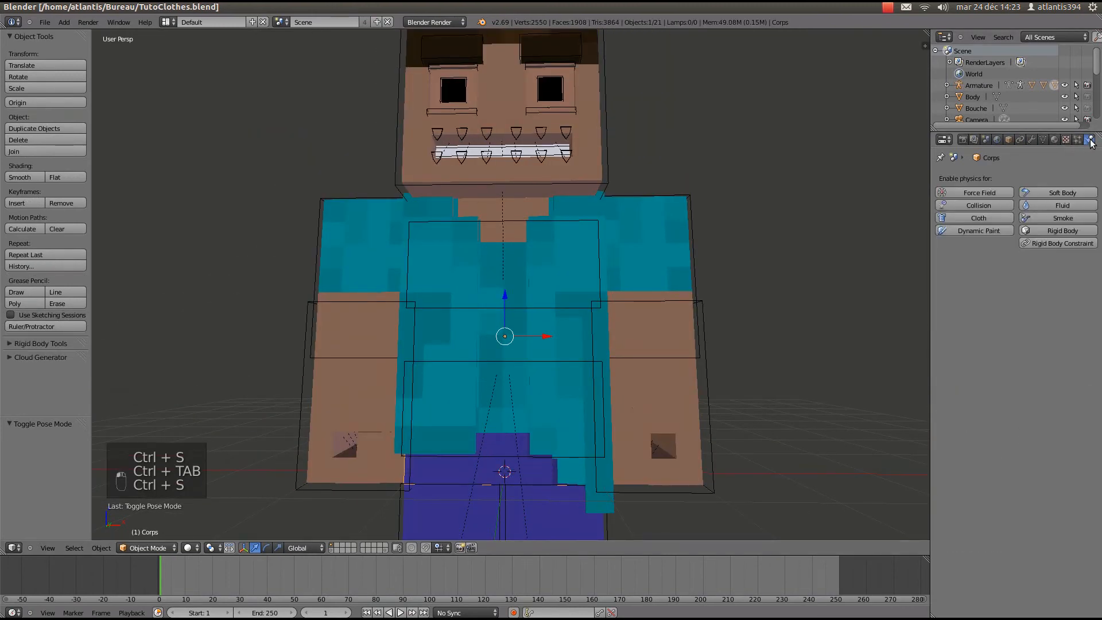
pyautogui.click(974, 206)
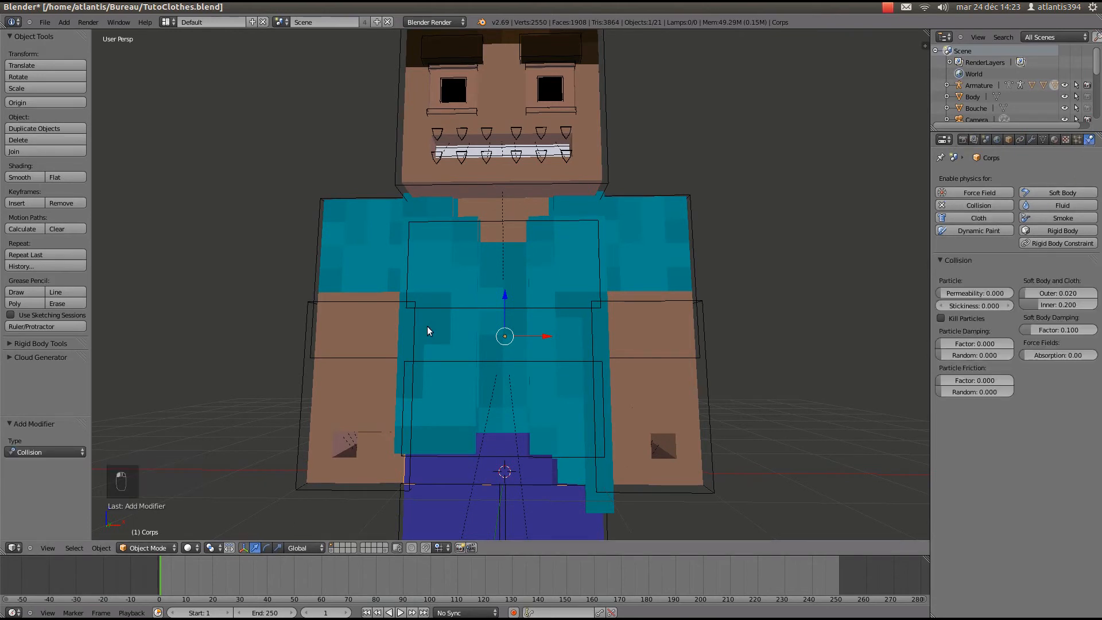
# Play the simulation to test the jacket against the body's collision, select the armature, and stop playback
pyautogui.hotkey('alt', 'a')
pyautogui.rightClick(474, 305)
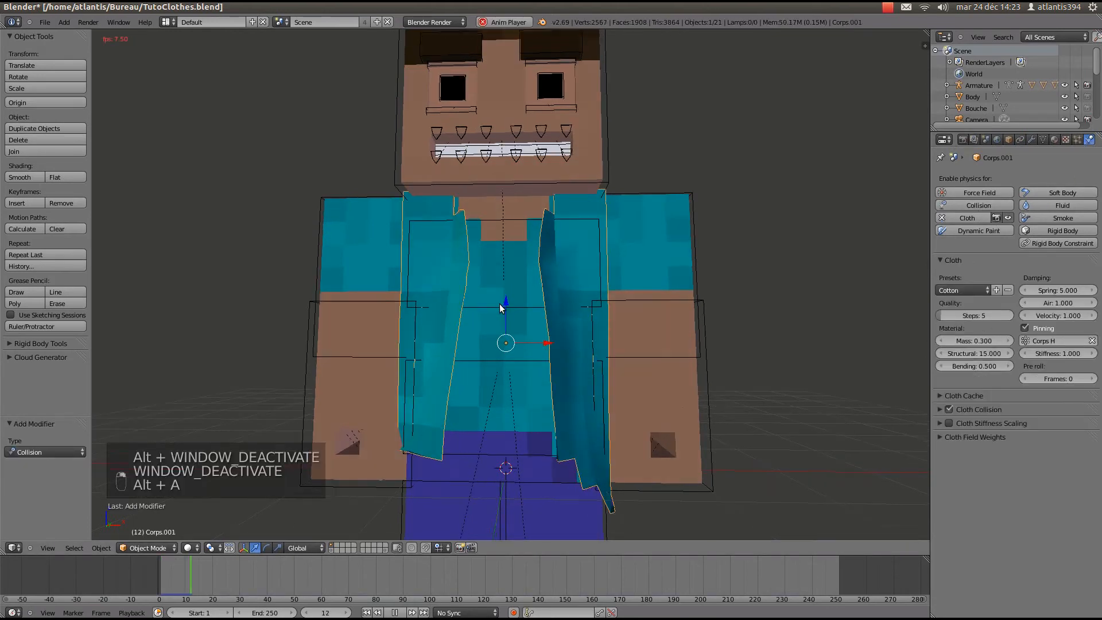
pyautogui.rightClick(498, 305)
pyautogui.moveTo(501, 304); pyautogui.dragTo(479, 310, button='middle')
pyautogui.hotkey('alt', 'a')
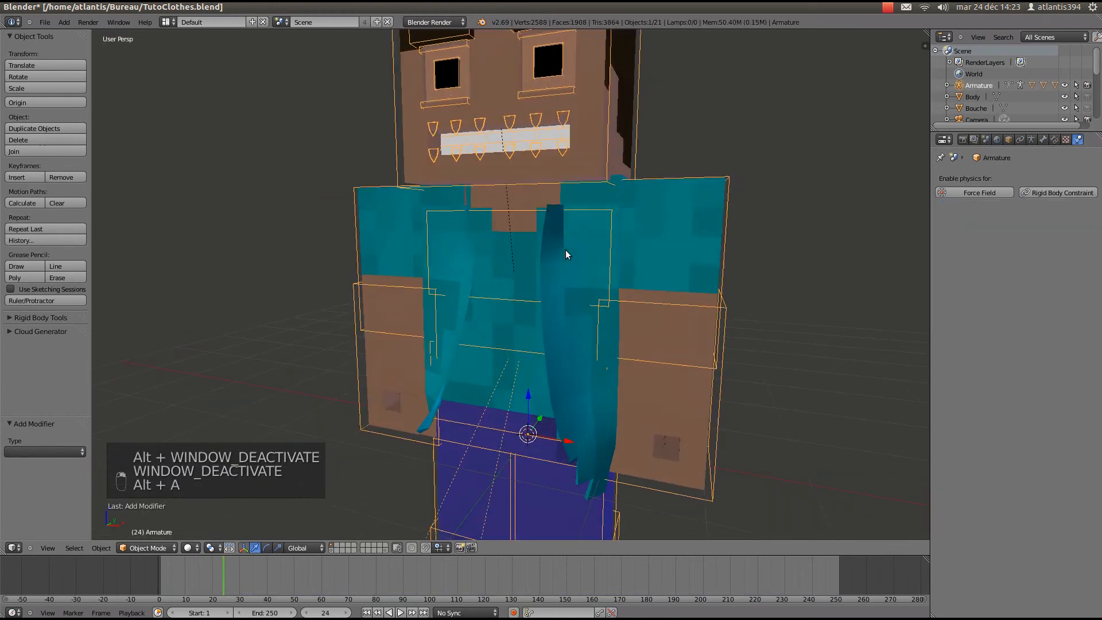
# Select the body under the jacket, set its Soft Body and Cloth collision Inner value to 0.044, and save the file
pyautogui.scroll(4, 580, 271)
pyautogui.moveTo(566, 249)
pyautogui.mouseDown(button='middle')
pyautogui.moveTo(580, 271)
pyautogui.moveTo(560, 263)
pyautogui.mouseUp(button='middle')
pyautogui.rightClick(461, 225)
pyautogui.moveTo(460, 225); pyautogui.dragTo(481, 171, button='middle')
pyautogui.rightClick(508, 134)
pyautogui.rightClick(481, 170)
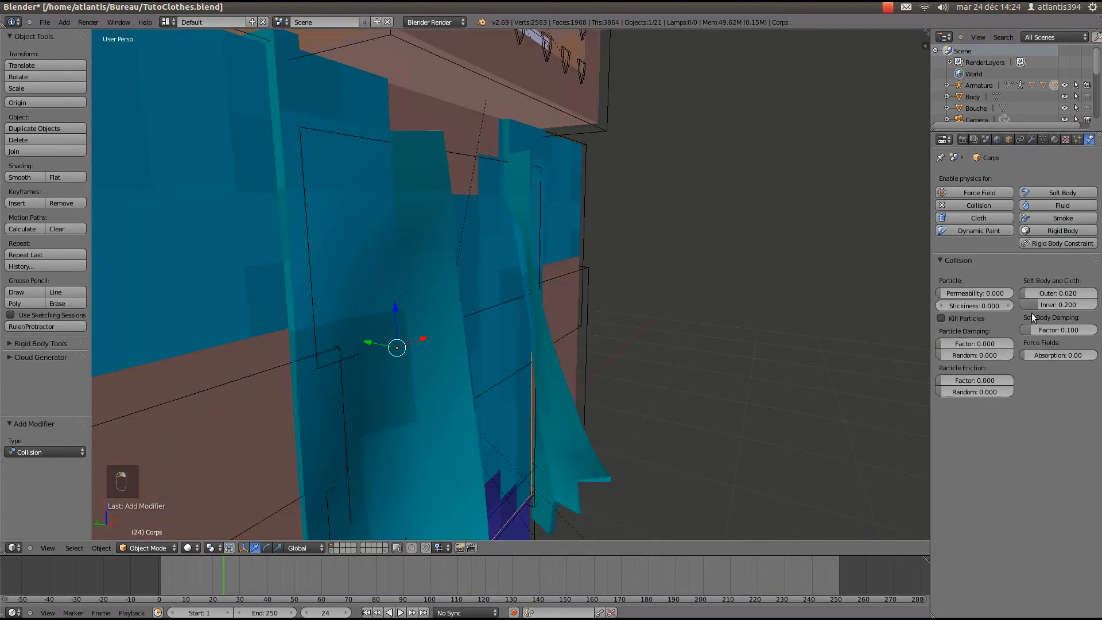
pyautogui.hotkey('ctrl', 's')
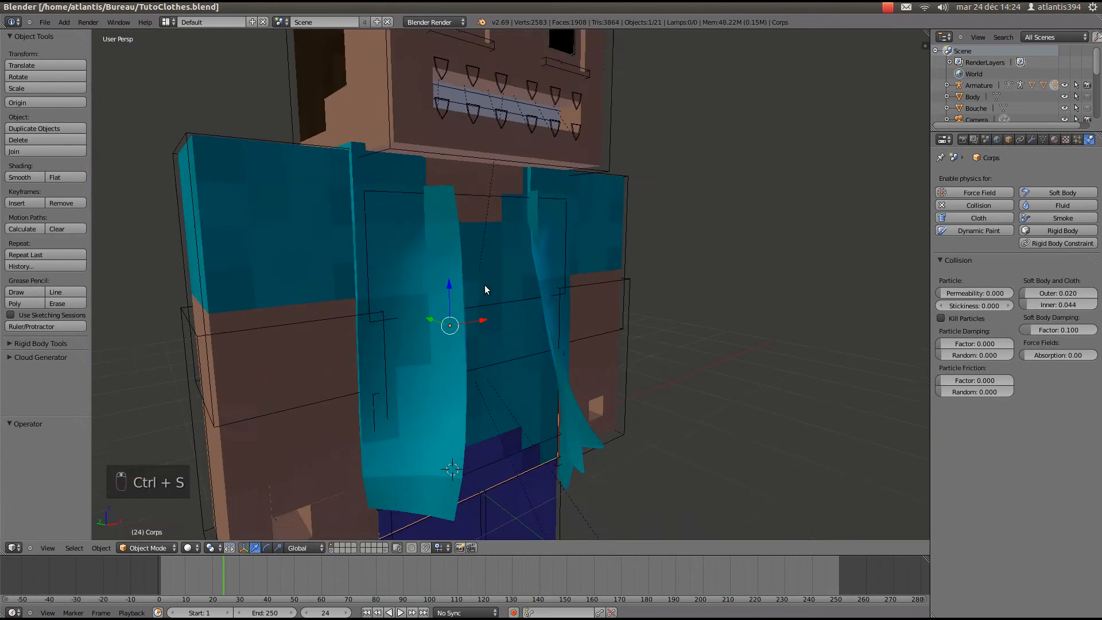
# Select the jacket and switch in and out of Edit Mode to reset its deformed cloth shape
pyautogui.scroll(1, 485, 285)
pyautogui.rightClick(428, 298)
pyautogui.scroll(-3, 429, 298)
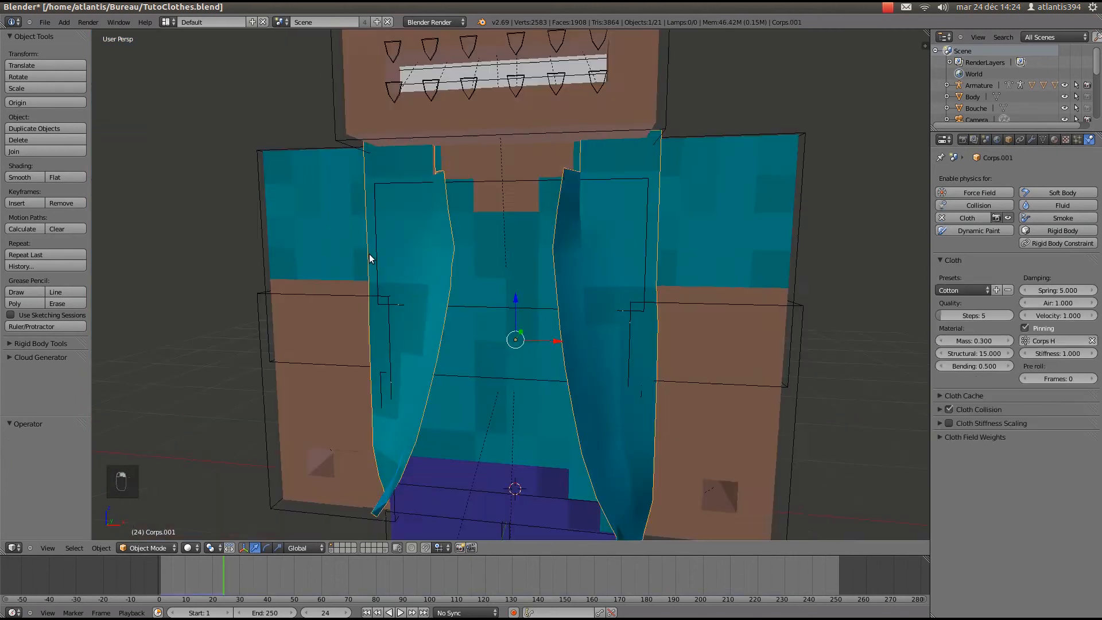
pyautogui.press('Tab')
pyautogui.press('Tab')
pyautogui.scroll(-2, 572, 250)
pyautogui.moveTo(573, 249); pyautogui.dragTo(505, 361, button='middle')
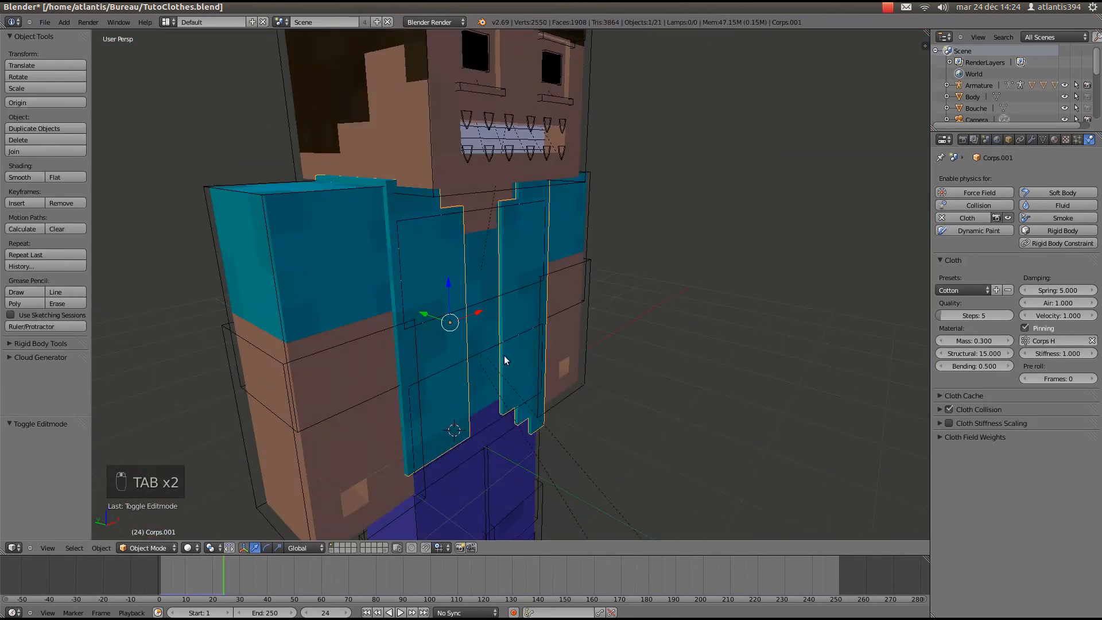
# Restart the simulation, rotate the upper body bone in Pose Mode to test the collision, stop, save, and rewind the timeline
pyautogui.hotkey('alt', 'a')
pyautogui.hotkey('alt', 'a')
pyautogui.hotkey('alt', 'a')
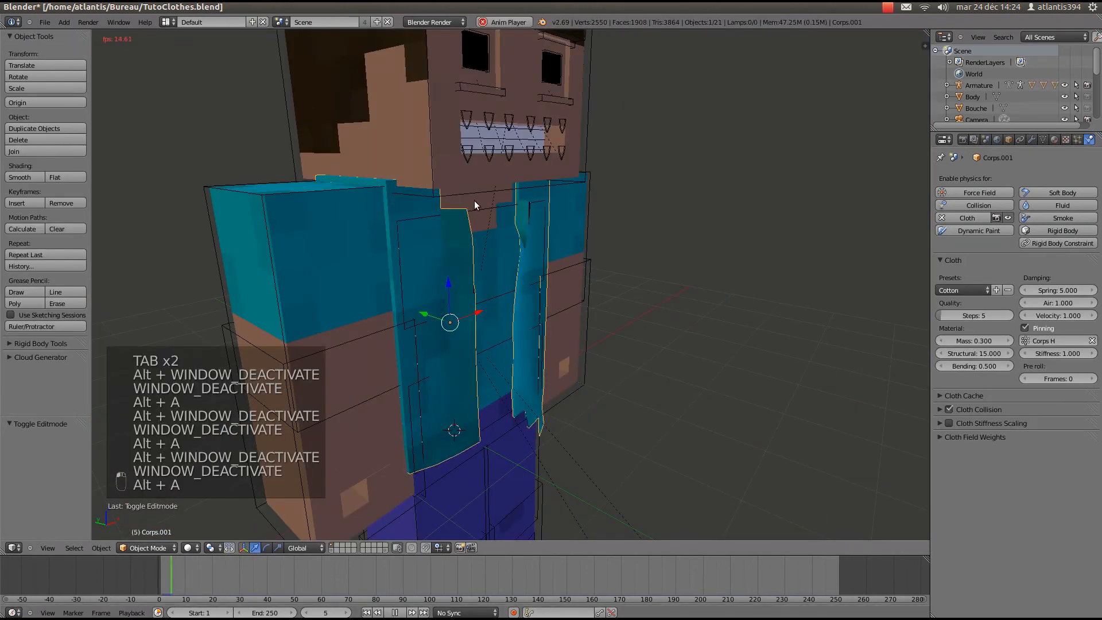
pyautogui.rightClick(474, 210)
pyautogui.hotkey('ctrl', 'Tab')
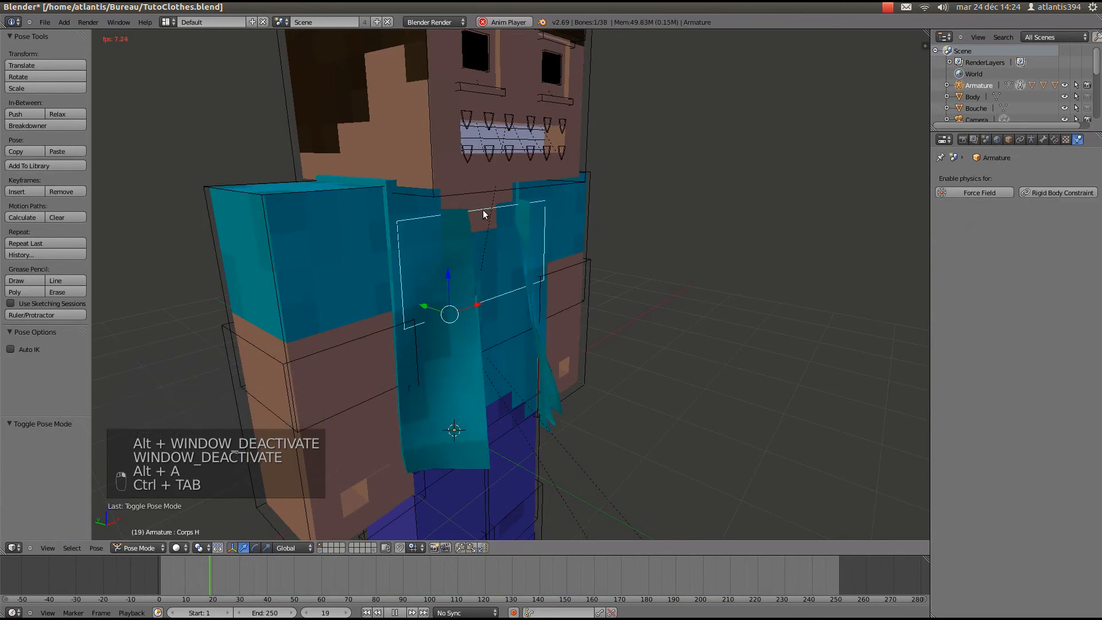
pyautogui.press('r')
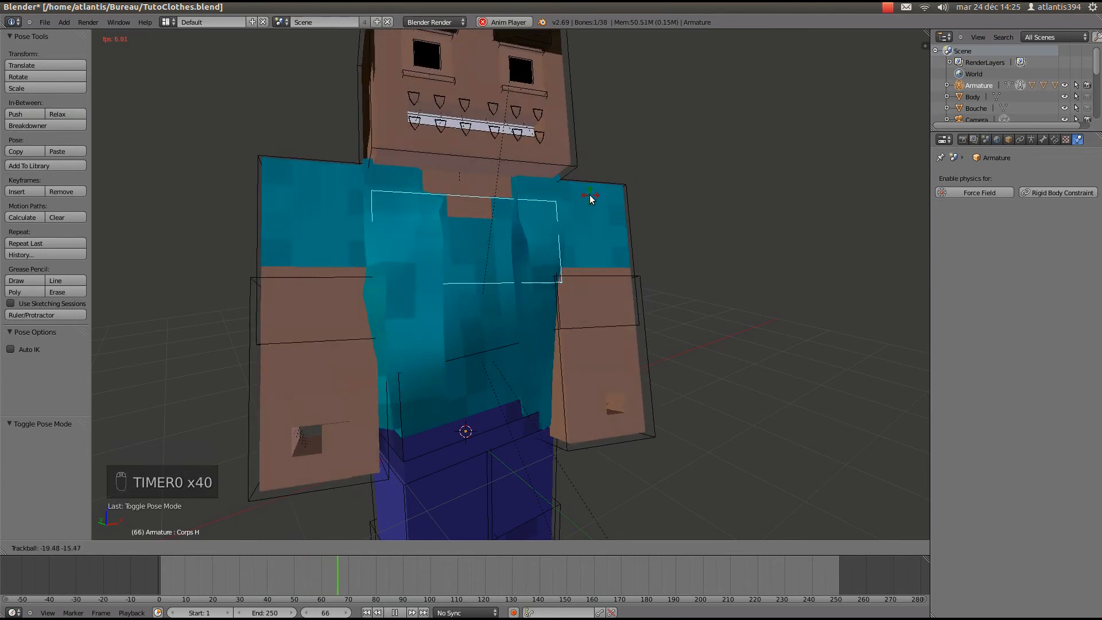
pyautogui.hotkey('alt', 'a')
pyautogui.hotkey('ctrl', 's')
pyautogui.click(142, 573)
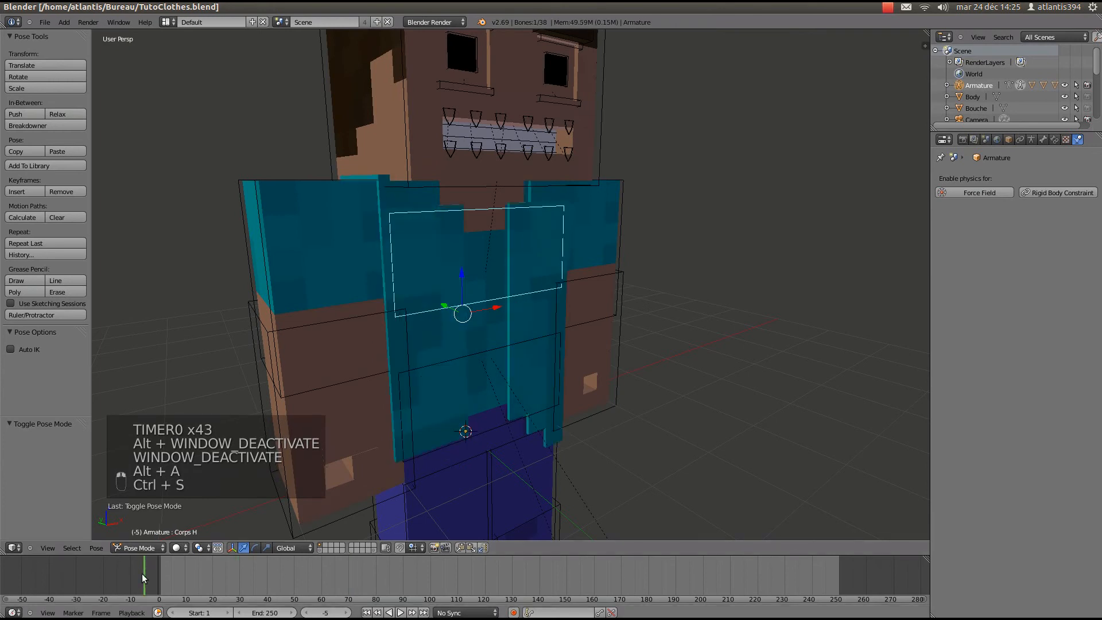
# Pose the character's right upper arm away from the body with a freehand trackball rotation
pyautogui.rightClick(291, 175)
pyautogui.scroll(-4, 291, 176)
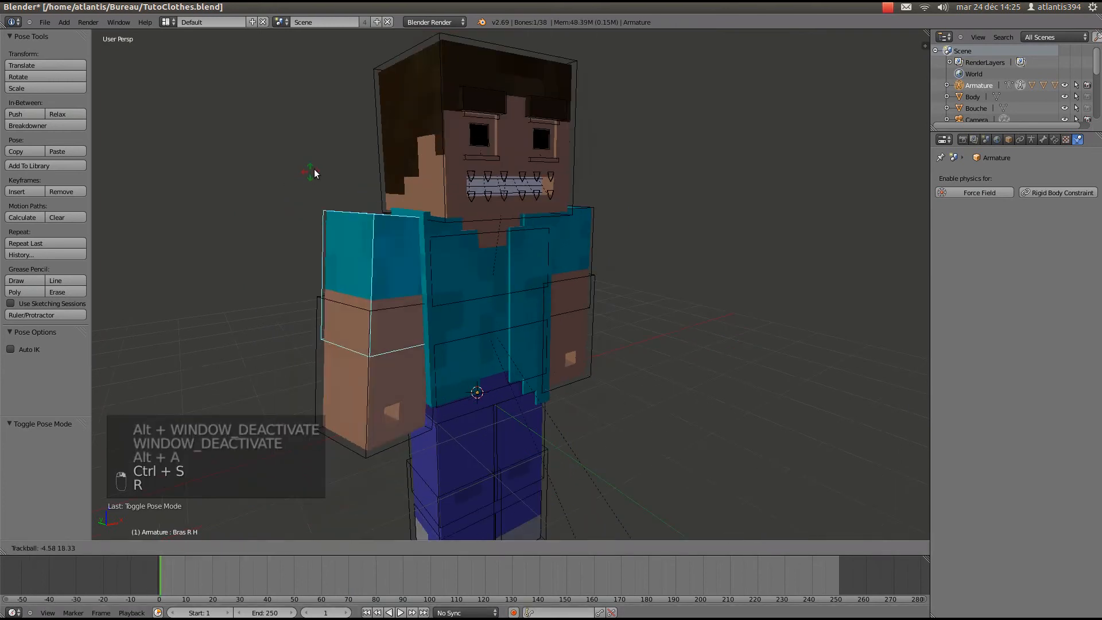
pyautogui.press('r')
pyautogui.press('r')
pyautogui.click(327, 151)
# Pose the character's left upper arm outward from the body with a trackball rotation followed by view-plane rotations
pyautogui.rightClick(589, 206)
pyautogui.press('r')
pyautogui.press('r')
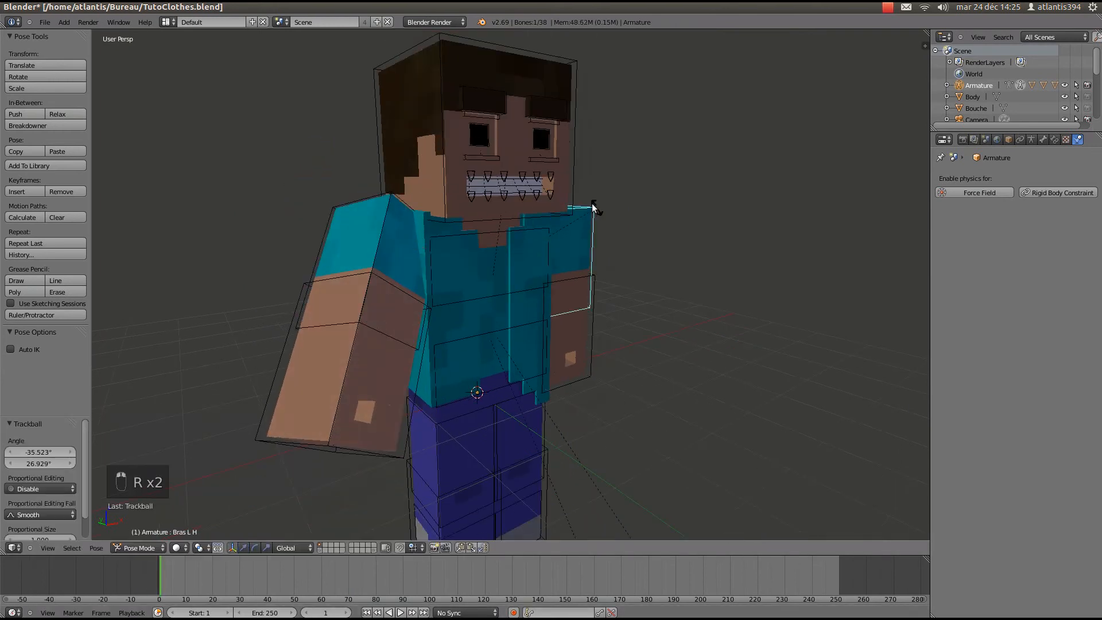
pyautogui.click(550, 228)
pyautogui.moveTo(550, 228); pyautogui.dragTo(513, 231, button='middle')
pyautogui.press('r')
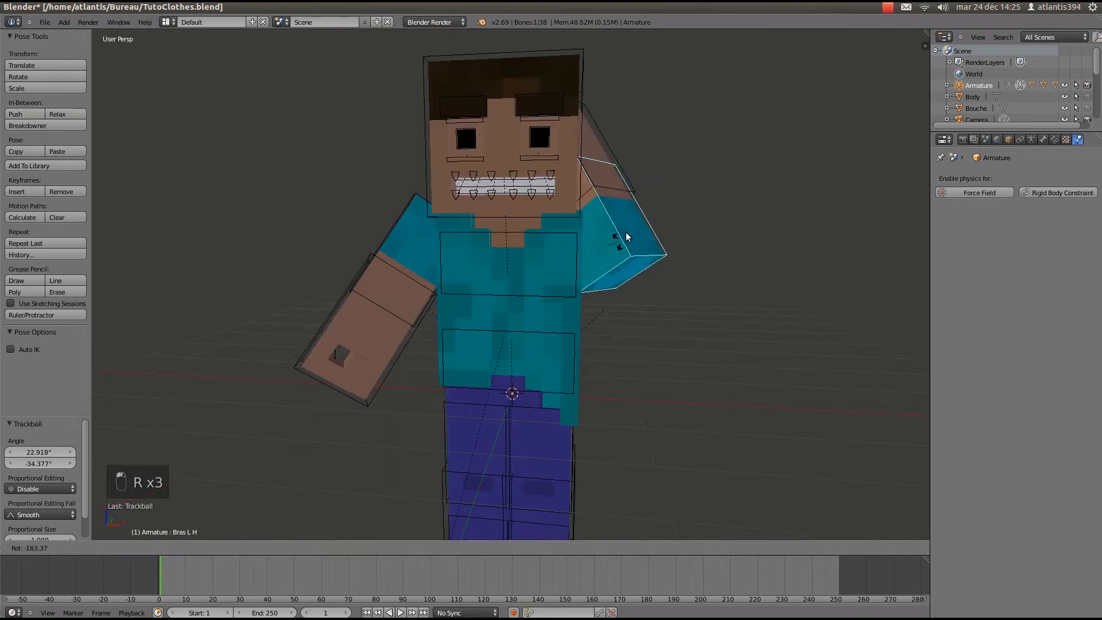
pyautogui.click(574, 329)
pyautogui.moveTo(669, 305); pyautogui.dragTo(620, 304, button='middle')
pyautogui.press('r')
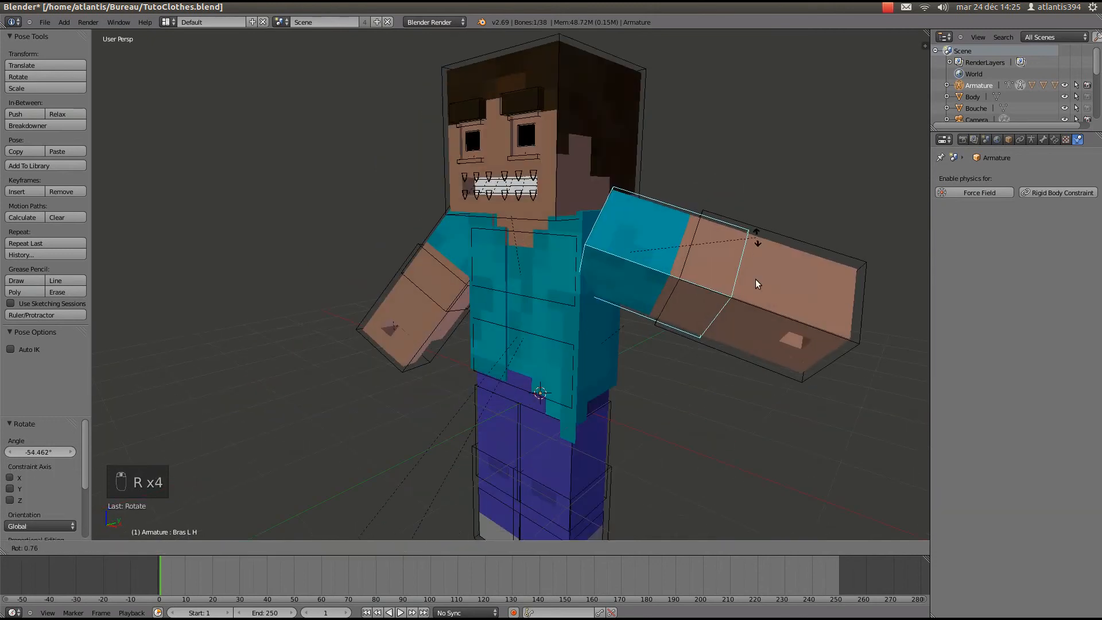
pyautogui.click(756, 294)
# Bend both forearms, rotating the left one about 56° and the right one about -25°
pyautogui.rightClick(781, 289)
pyautogui.press('r')
pyautogui.click(744, 402)
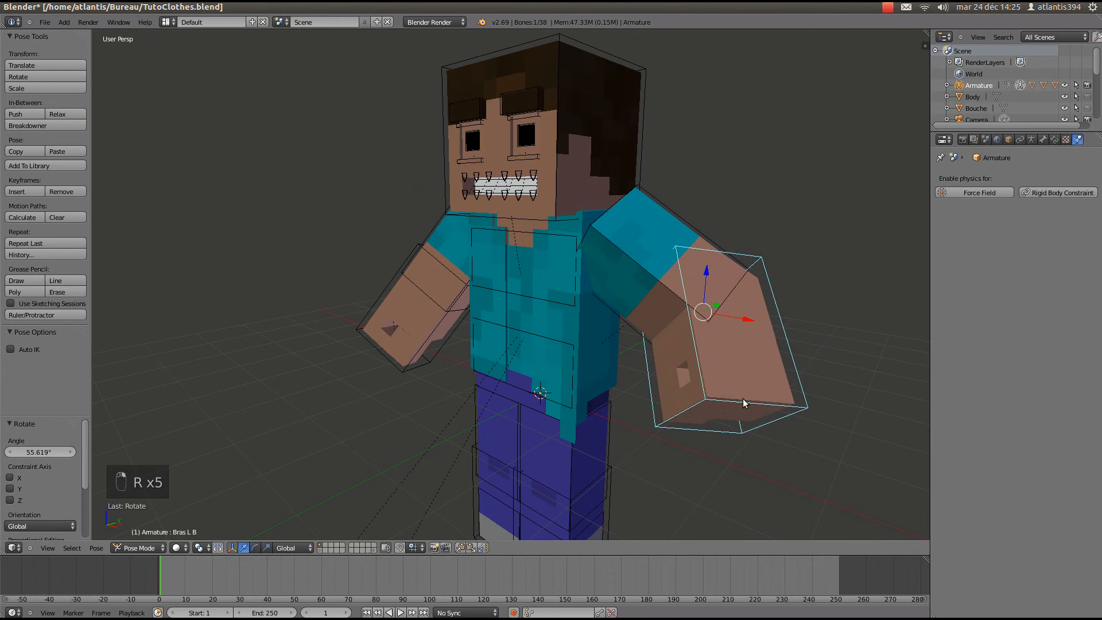
pyautogui.rightClick(383, 278)
pyautogui.moveTo(401, 295); pyautogui.dragTo(529, 389, button='middle')
pyautogui.press('r')
pyautogui.click(464, 292)
# Lower the bottom torso bone by about 0.18 units to bend the character's legs
pyautogui.rightClick(529, 361)
pyautogui.press('g')
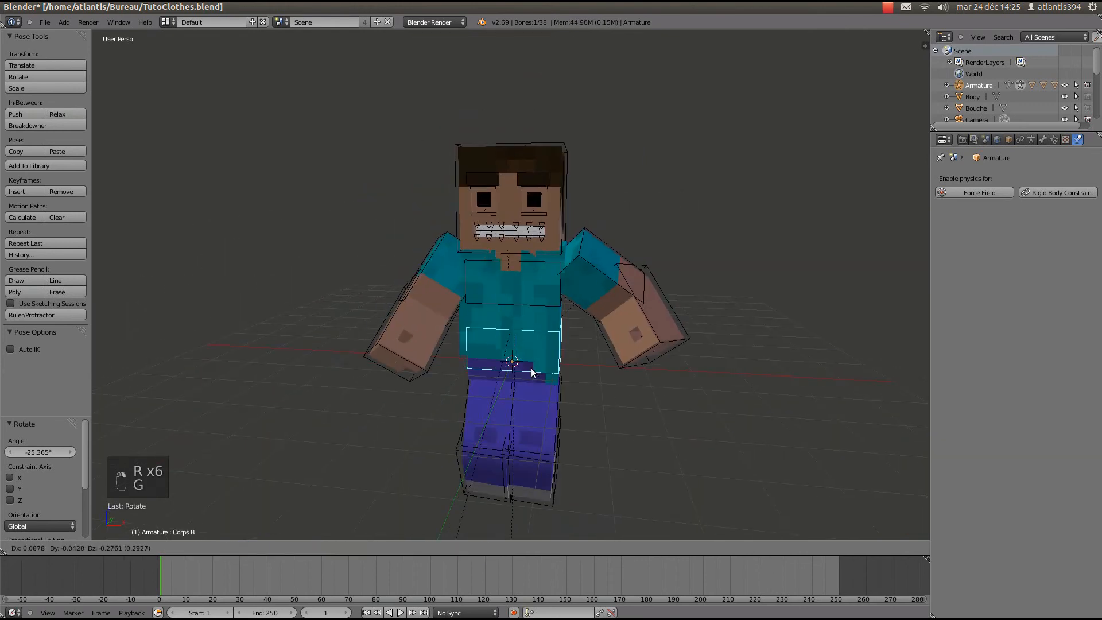
pyautogui.click(529, 369)
# Play the cloth simulation on the posed character, stop it at frame 20, switch to the camera view, and save the file
pyautogui.hotkey('alt', 'a')
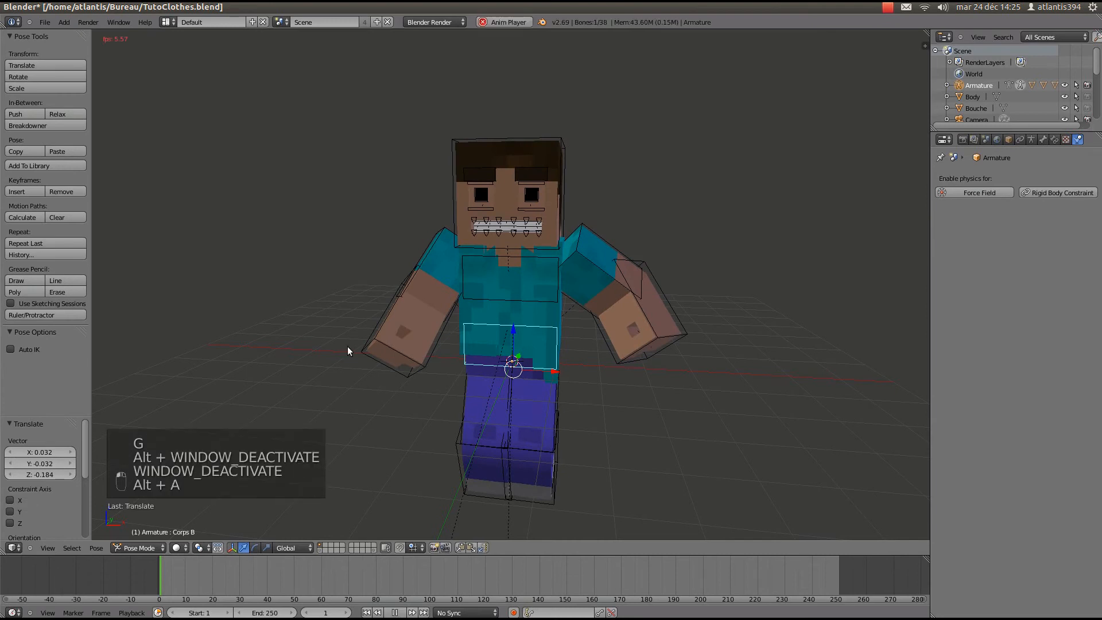
pyautogui.scroll(5, 522, 305)
pyautogui.scroll(-3, 522, 304)
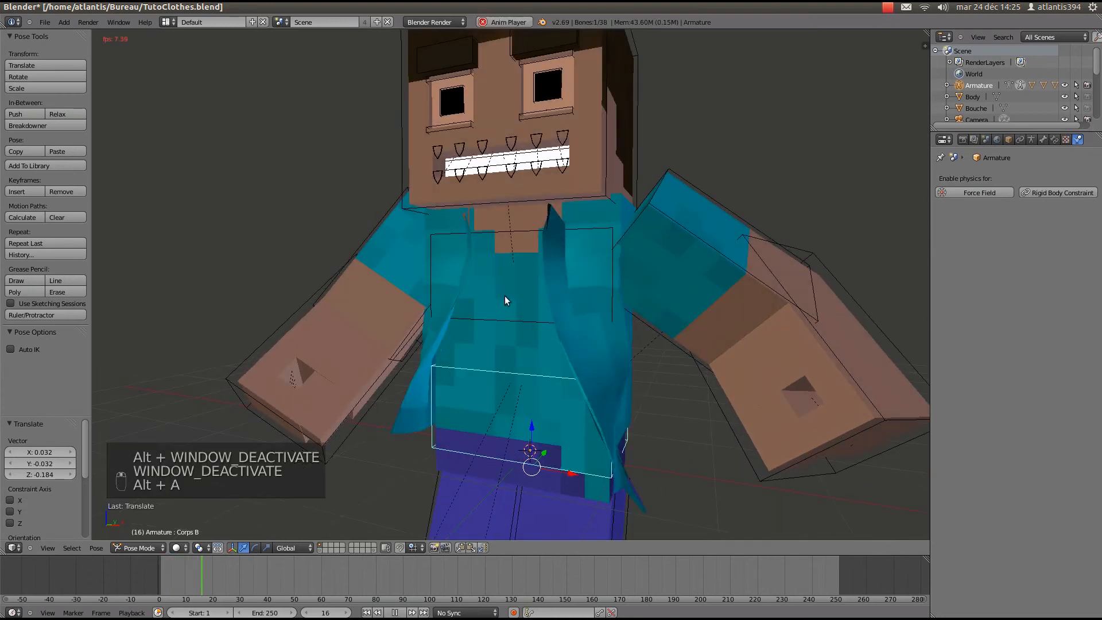
pyautogui.hotkey('alt', 'a')
pyautogui.press('KP_0')
pyautogui.hotkey('ctrl', 's')
# Leave Pose Mode and reposition the camera to frame the character's head and torso from the front
pyautogui.hotkey('shift', 'f')
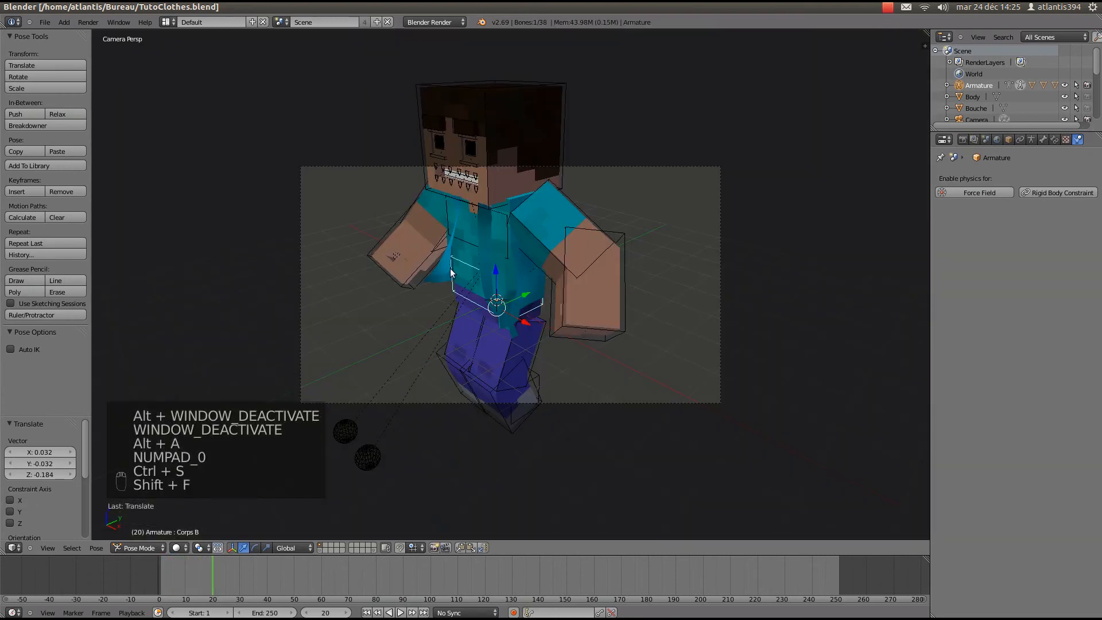
pyautogui.rightClick(345, 430)
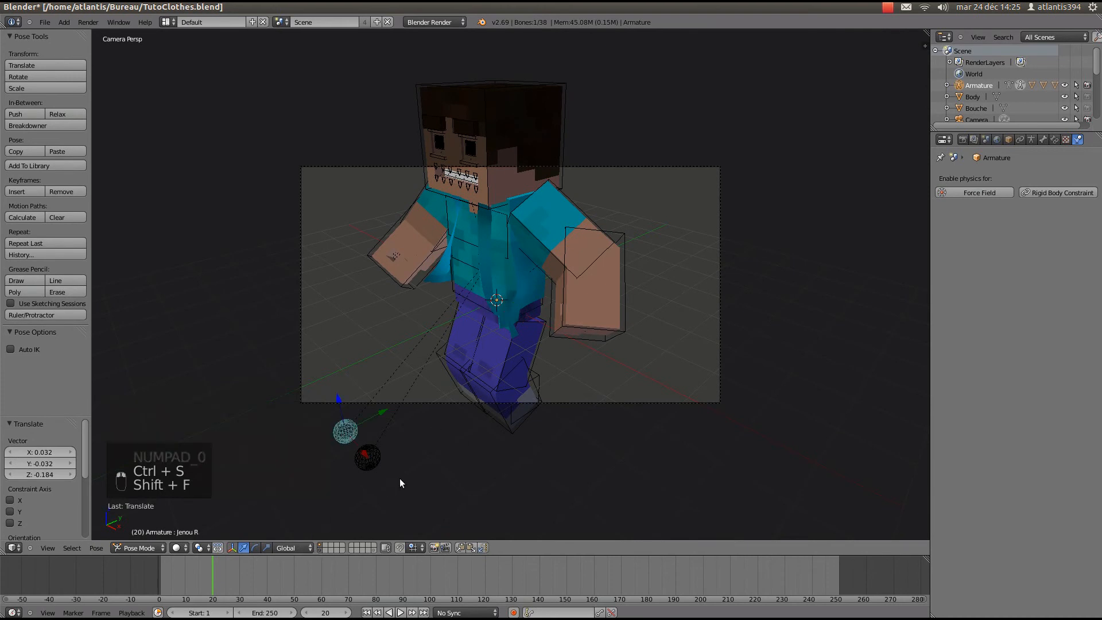
pyautogui.hotkey('ctrl', 'Tab')
pyautogui.hotkey('ctrl', 's')
pyautogui.rightClick(667, 171)
pyautogui.press('g')
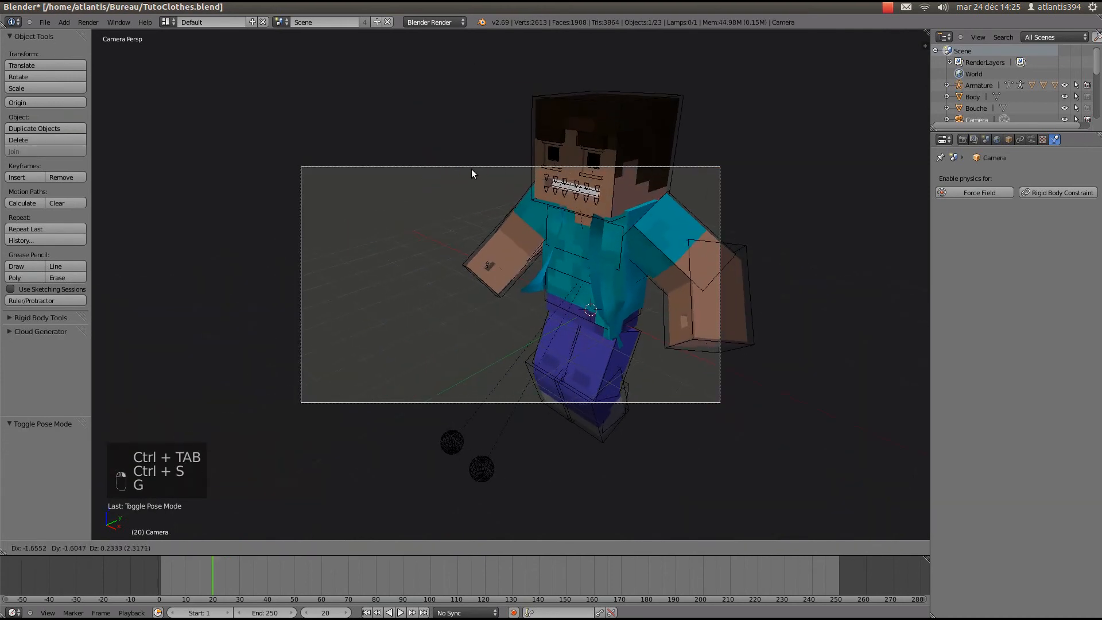
pyautogui.click(471, 168)
pyautogui.hotkey('shift', 'f')
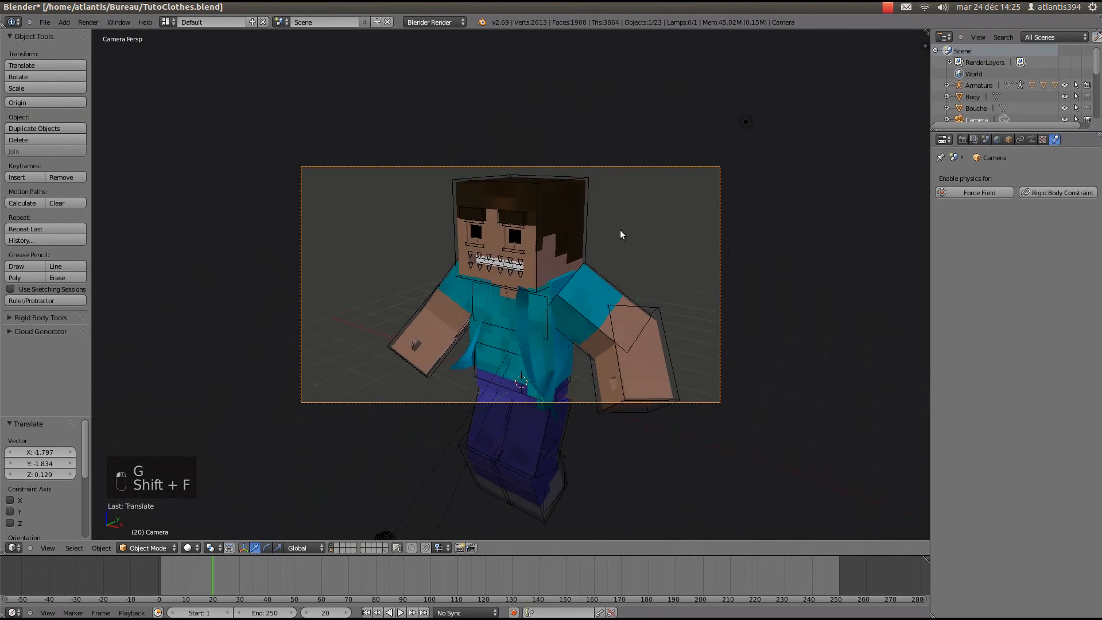
# Select the scene lamp, change its type to Sun, and give it a pale peach light colour
pyautogui.rightClick(744, 121)
pyautogui.press('KP_7')
pyautogui.press('KP_5')
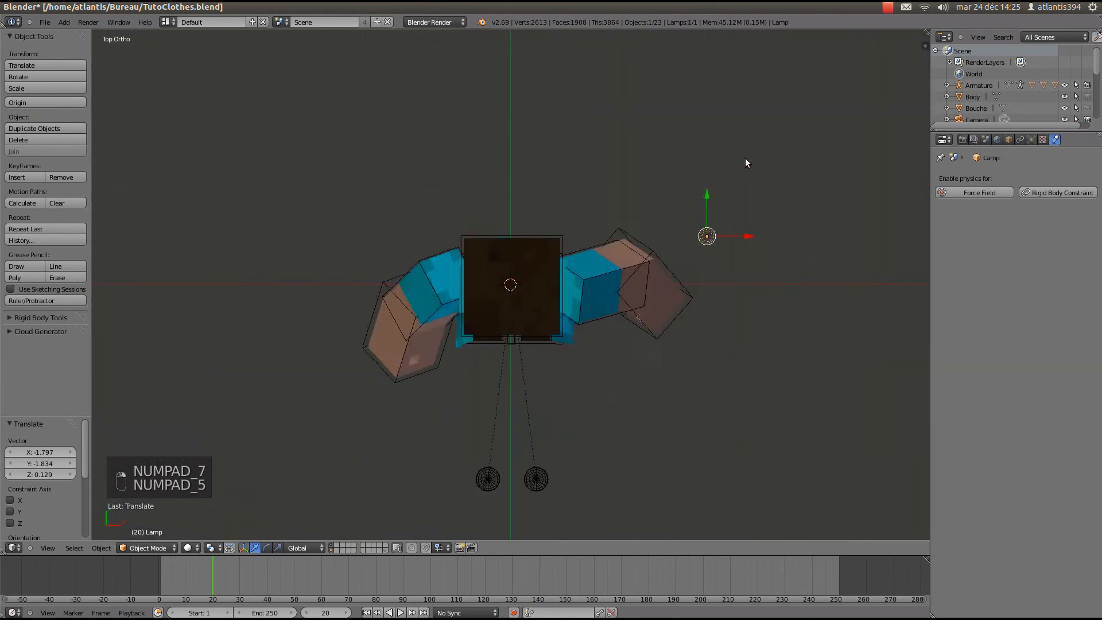
pyautogui.click(1041, 140)
pyautogui.click(1032, 140)
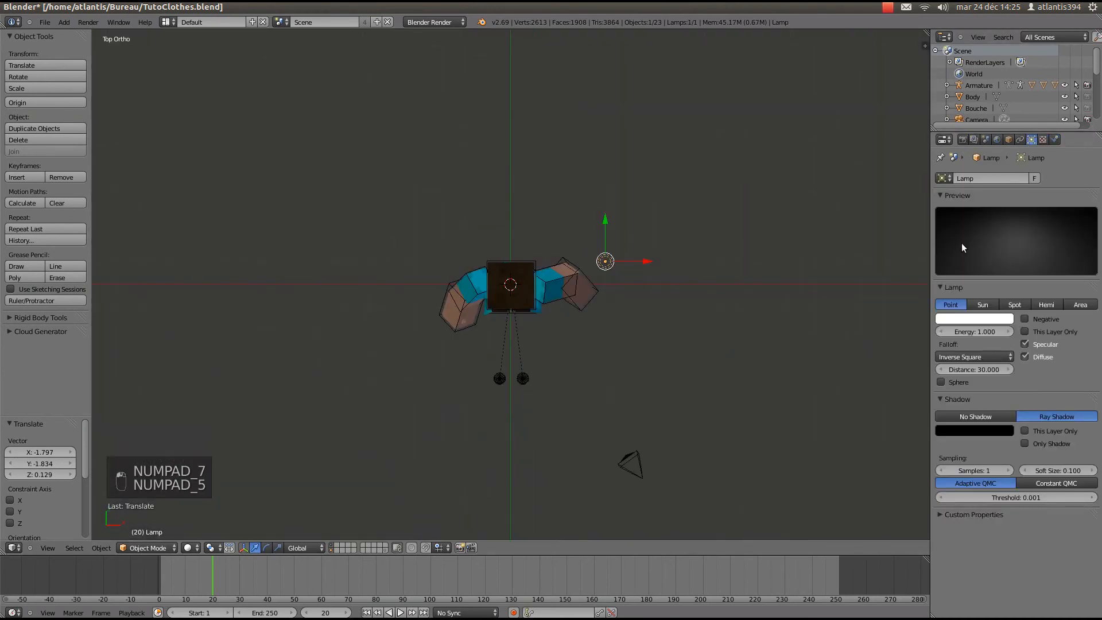
pyautogui.click(975, 307)
pyautogui.click(972, 319)
pyautogui.moveTo(946, 216); pyautogui.dragTo(942, 228)
# Move and rotate the sun lamp so it shines on the character from the front and above
pyautogui.press('g')
pyautogui.click(314, 372)
pyautogui.press('r')
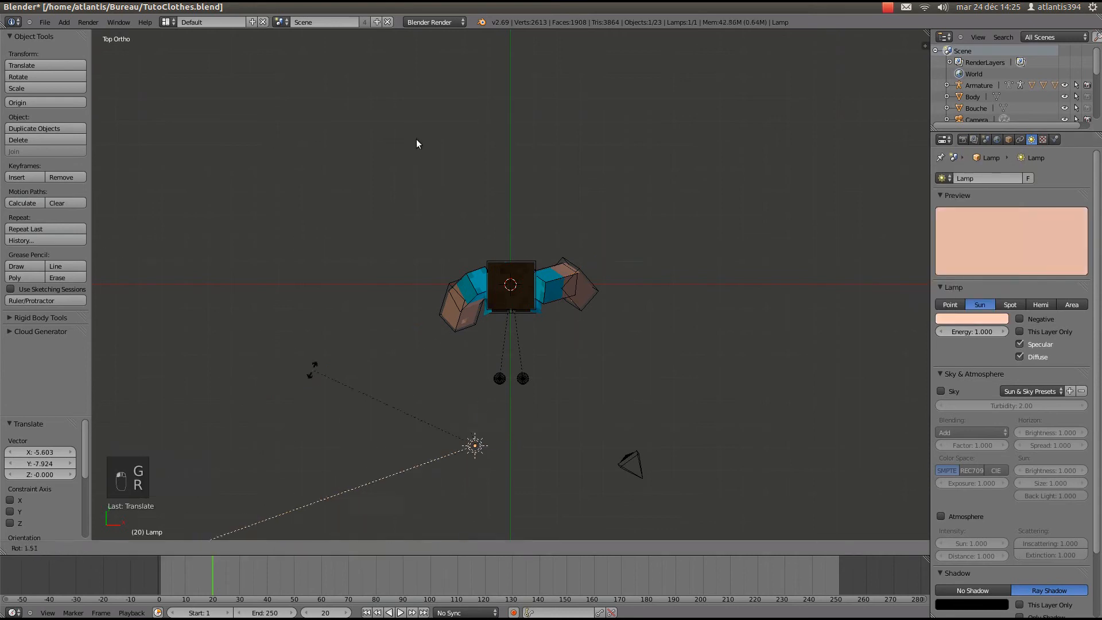
pyautogui.click(695, 390)
pyautogui.press('g')
pyautogui.press('KP_3')
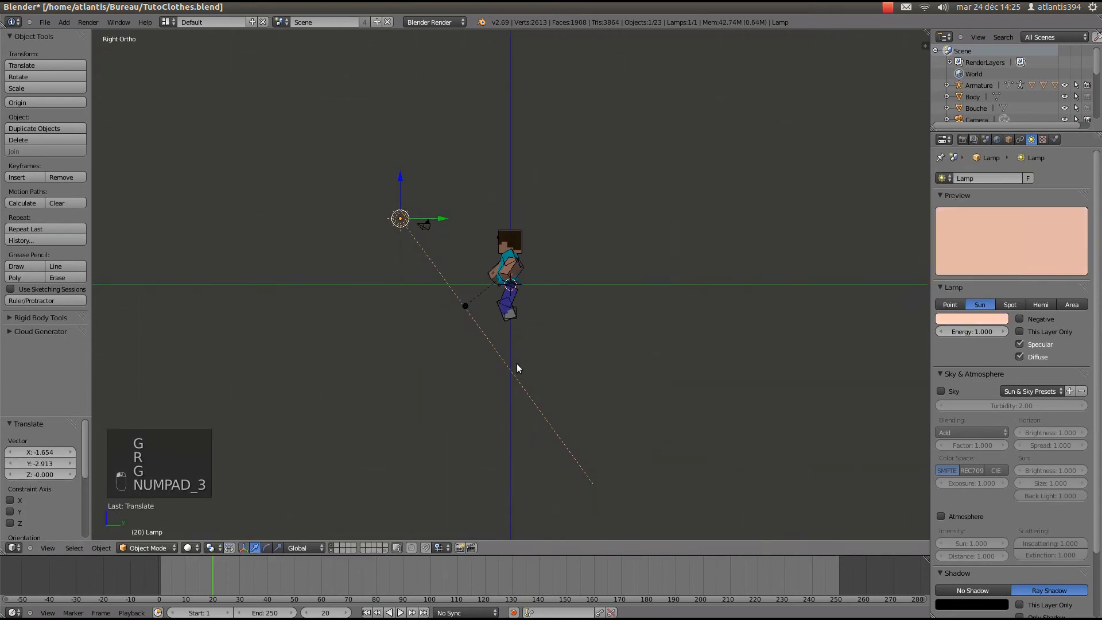
pyautogui.press('g')
pyautogui.click(532, 306)
# Set the sun lamp's ray shadow to 10 samples and a soft size of 2.5
pyautogui.scroll(-3, 976, 517)
pyautogui.click(977, 569)
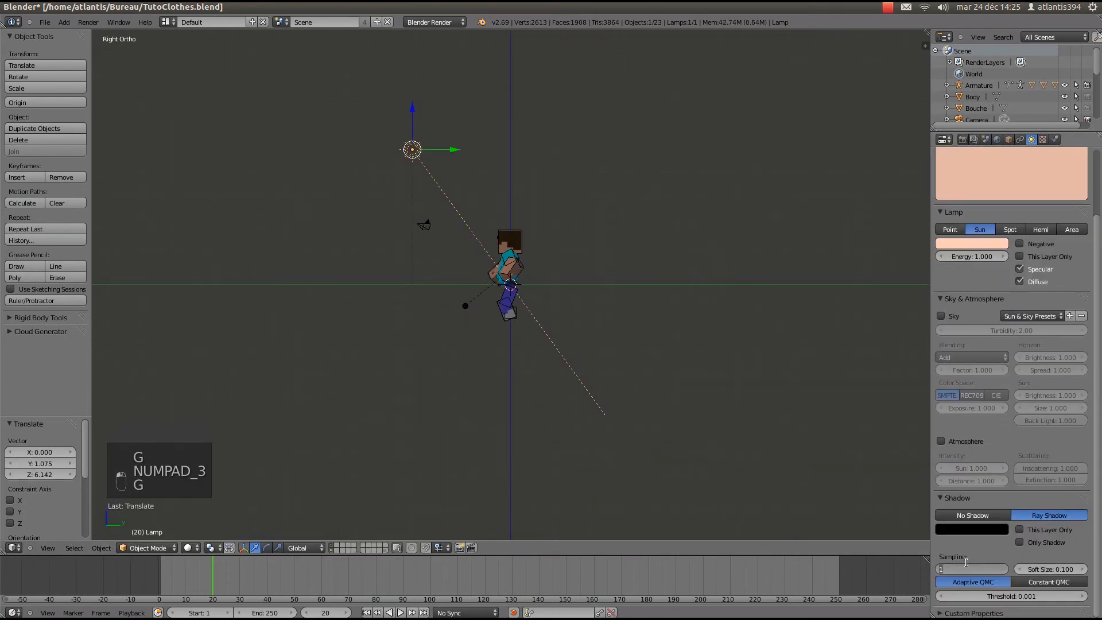
pyautogui.write('102')
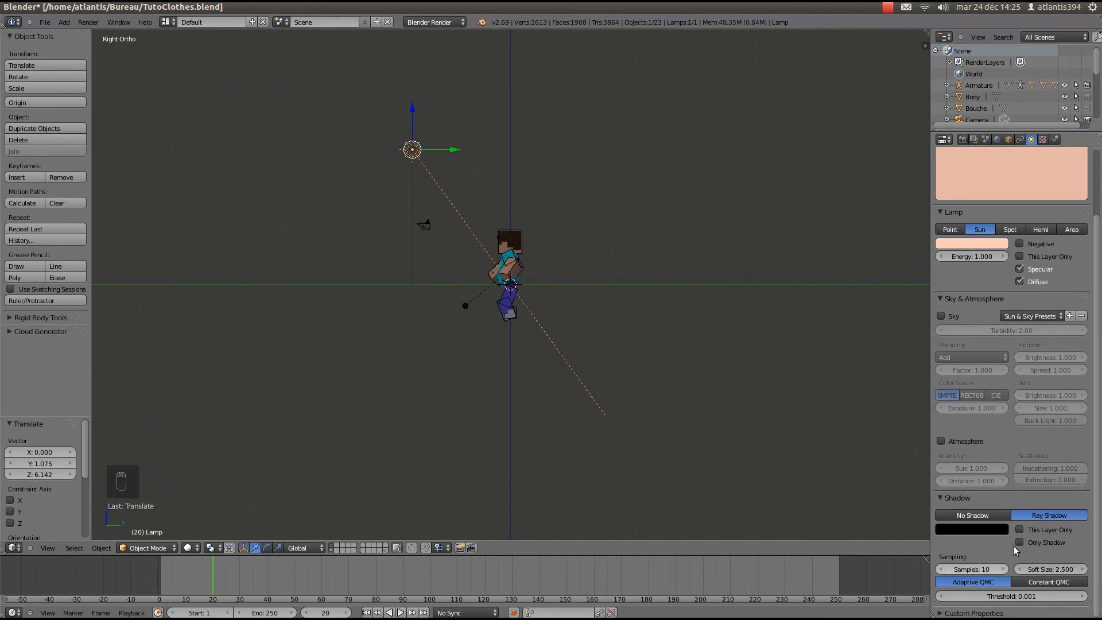
# Enable the world's Ambient Occlusion with factor 0.30 and Environment Lighting with energy 0.2
pyautogui.click(999, 141)
pyautogui.click(949, 361)
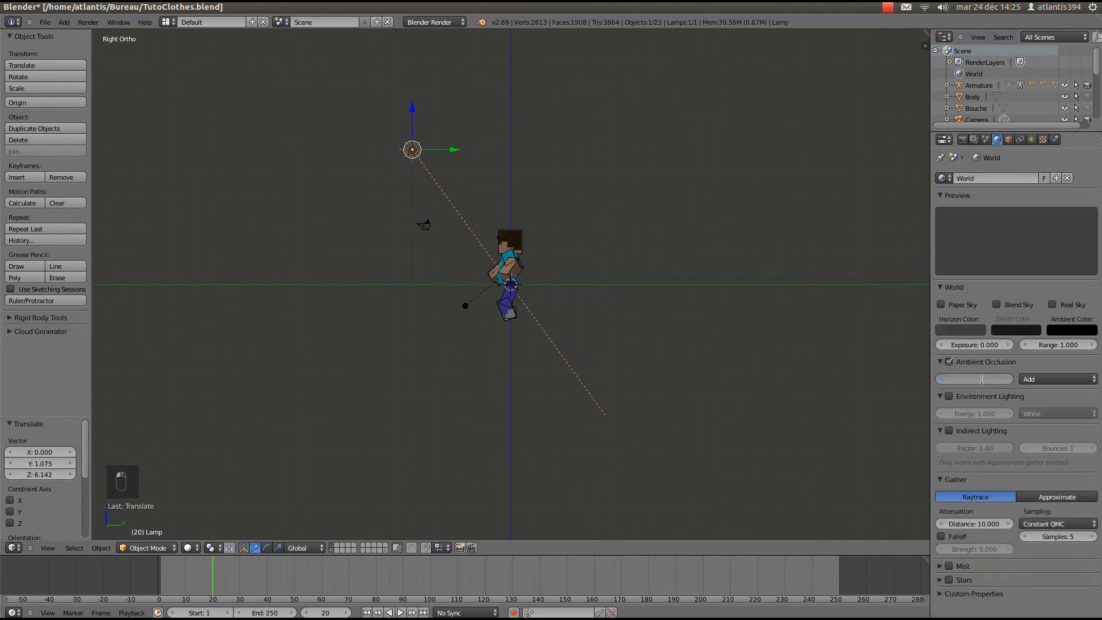
pyautogui.click(949, 397)
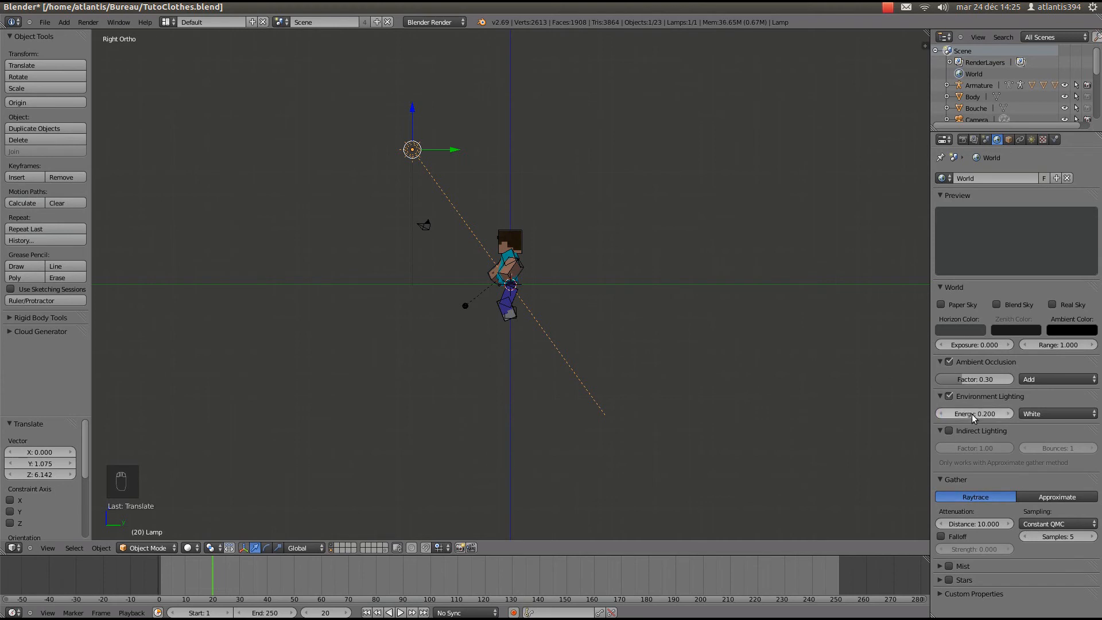
# Render frame 20 through the camera to check the lighting
pyautogui.press('KP_0')
pyautogui.press('KP_0')
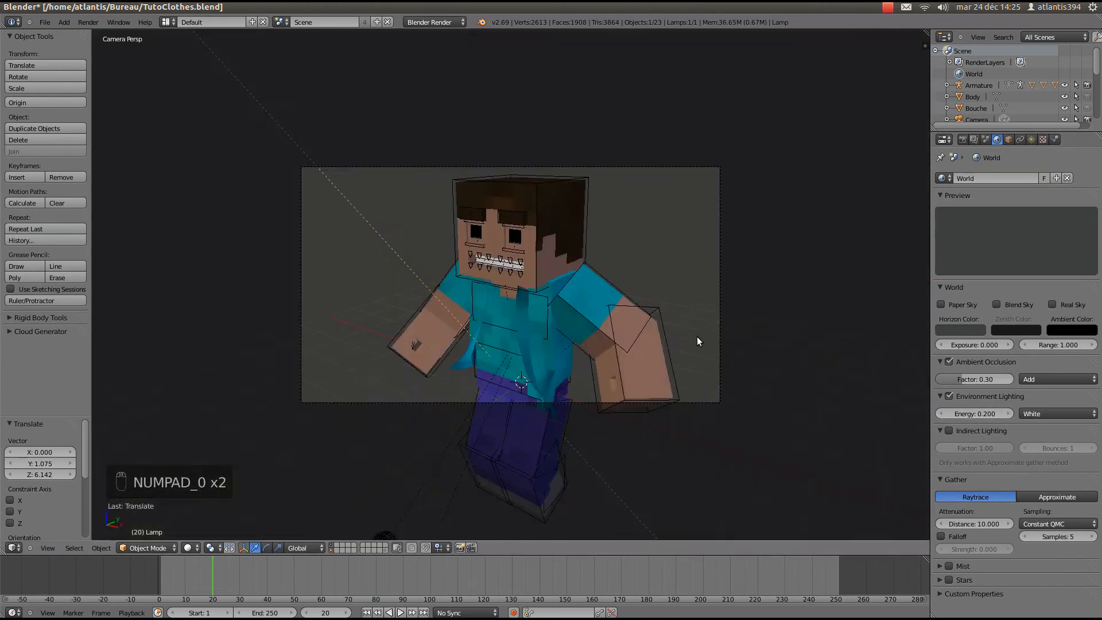
pyautogui.press('F12')
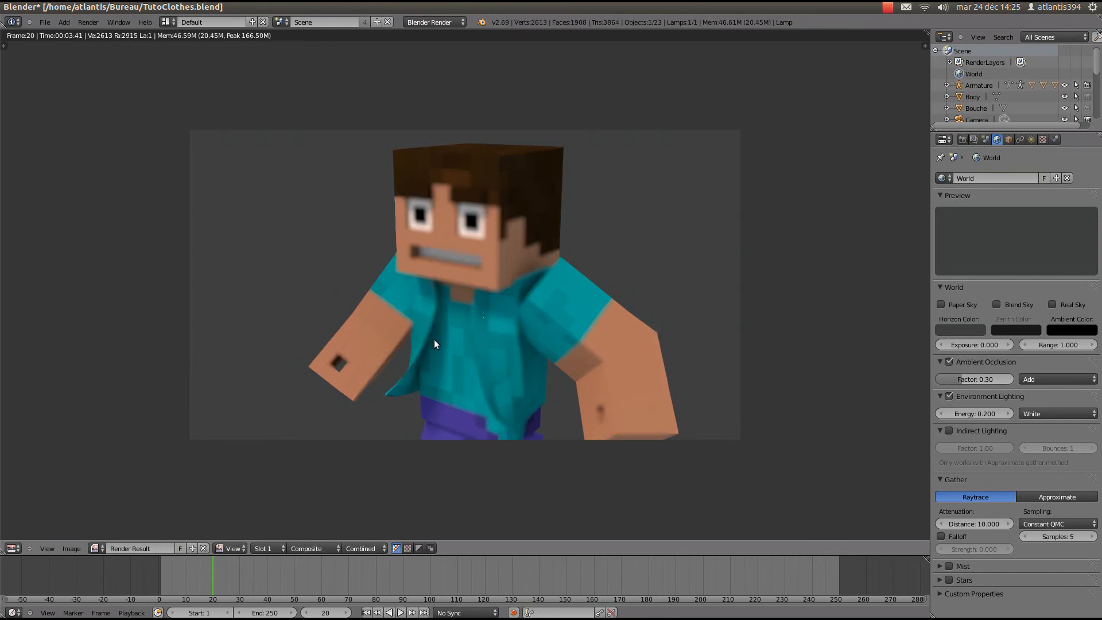
# Close the render, select the camera, and set its depth of field focus object to Armature
pyautogui.press('F11')
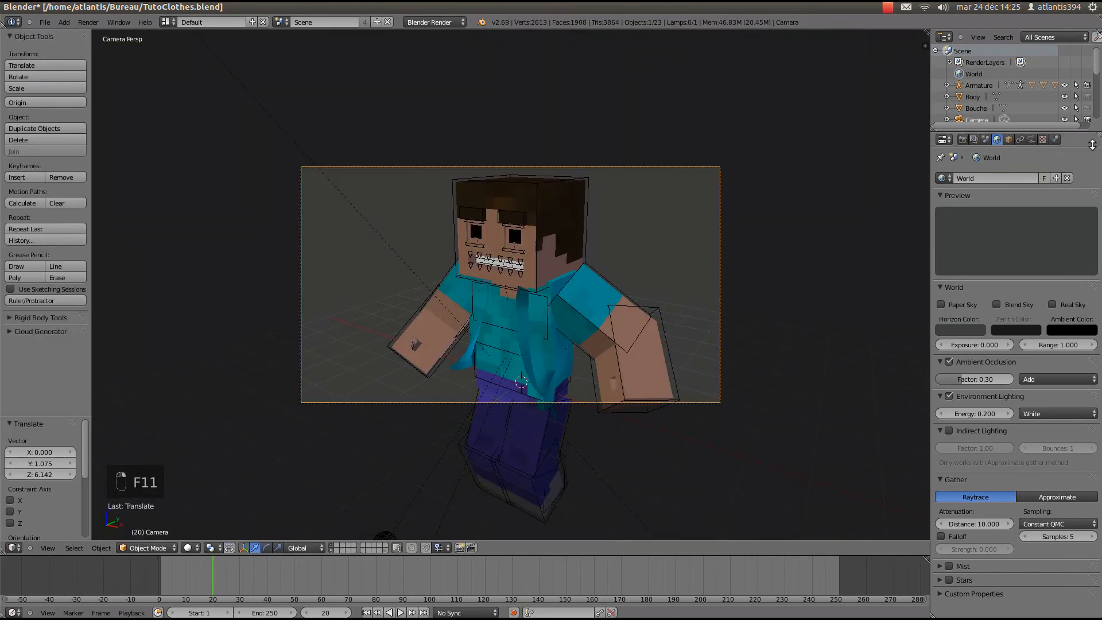
pyautogui.click(1033, 141)
pyautogui.click(972, 301)
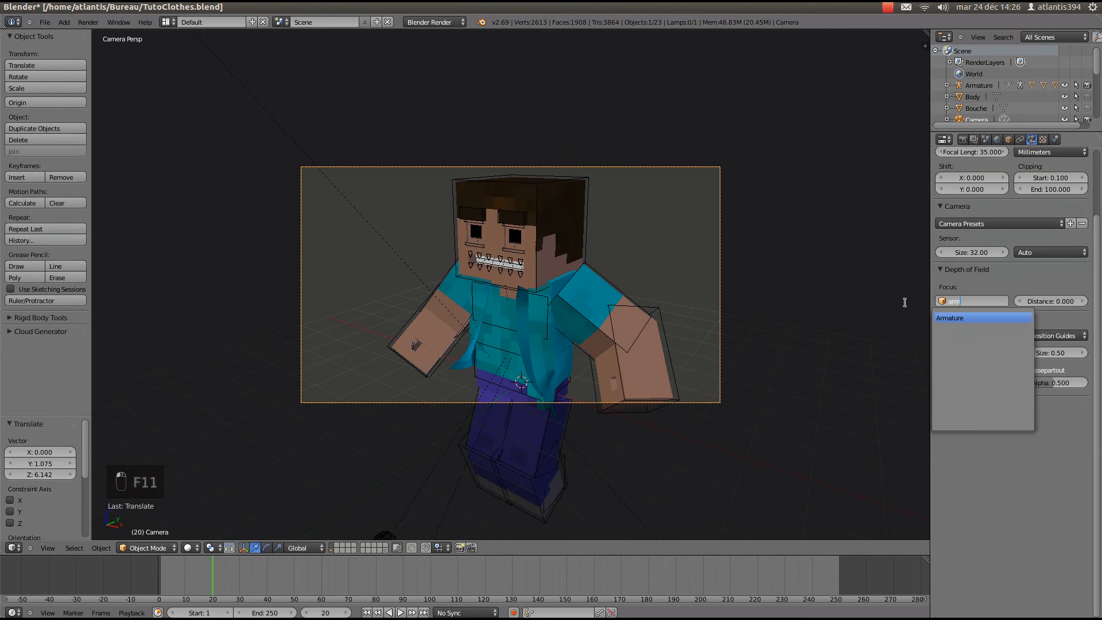
pyautogui.click(976, 316)
# Render the scene again with the new camera focus and inspect the jacket's folds up close
pyautogui.press('F12')
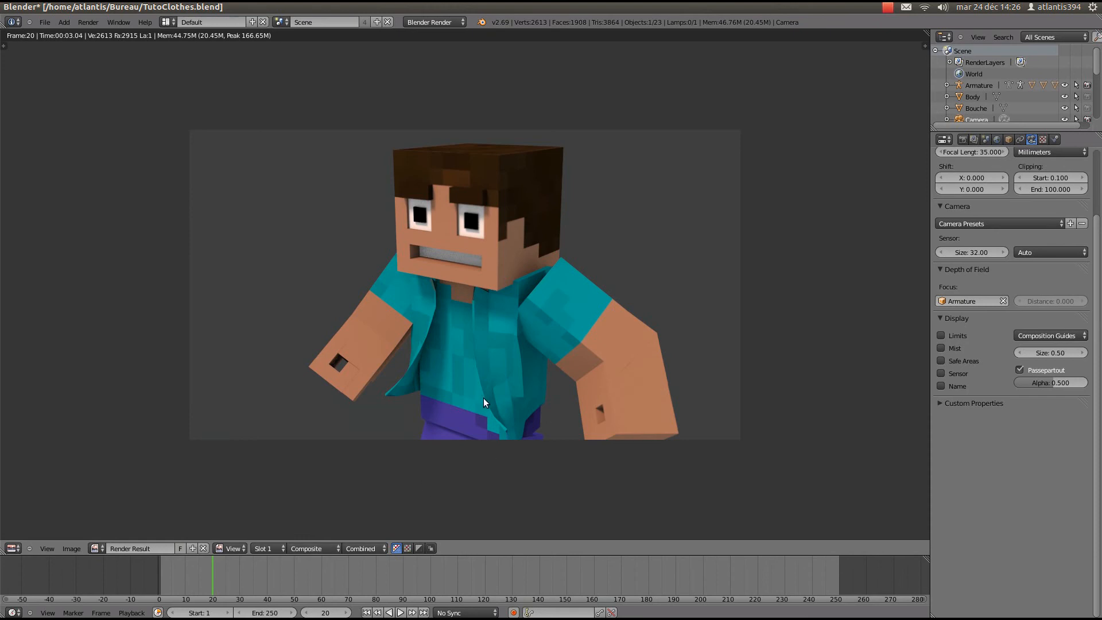
pyautogui.scroll(2, 483, 398)
pyautogui.scroll(-1, 462, 411)
pyautogui.scroll(-1, 453, 381)
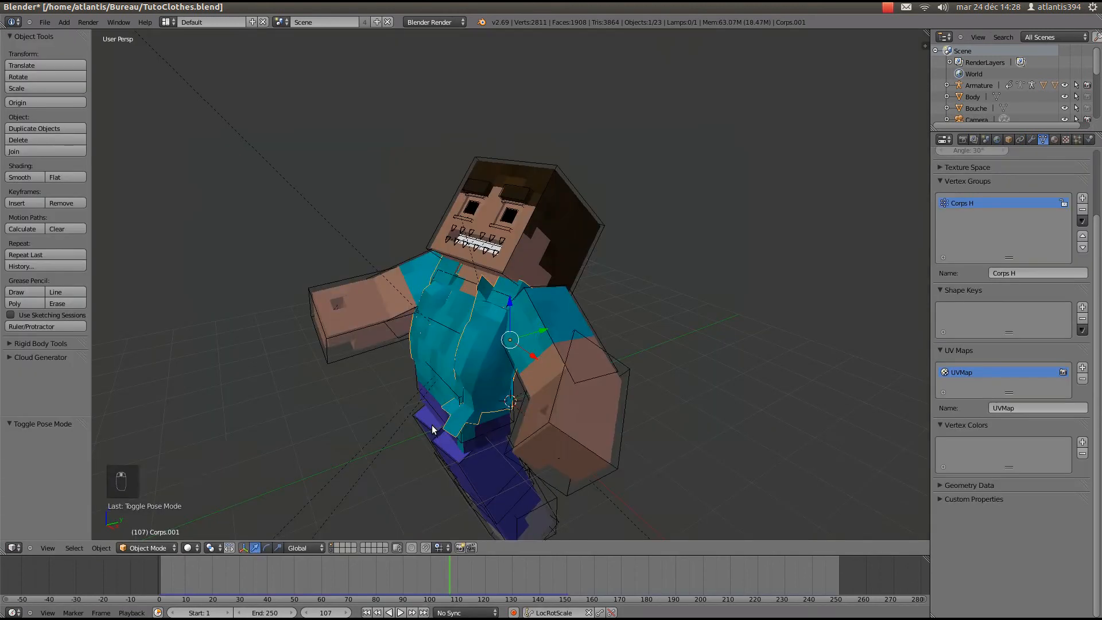
# Review the animation frames through the camera, go to frame 84, and render it
pyautogui.press('Right')
pyautogui.press('KP_0')
pyautogui.press('Left')
pyautogui.press('Left')
pyautogui.press('Left')
pyautogui.press('Left')
pyautogui.press('Left')
pyautogui.press('Left')
pyautogui.press('Left')
pyautogui.press('Left')
pyautogui.press('Left')
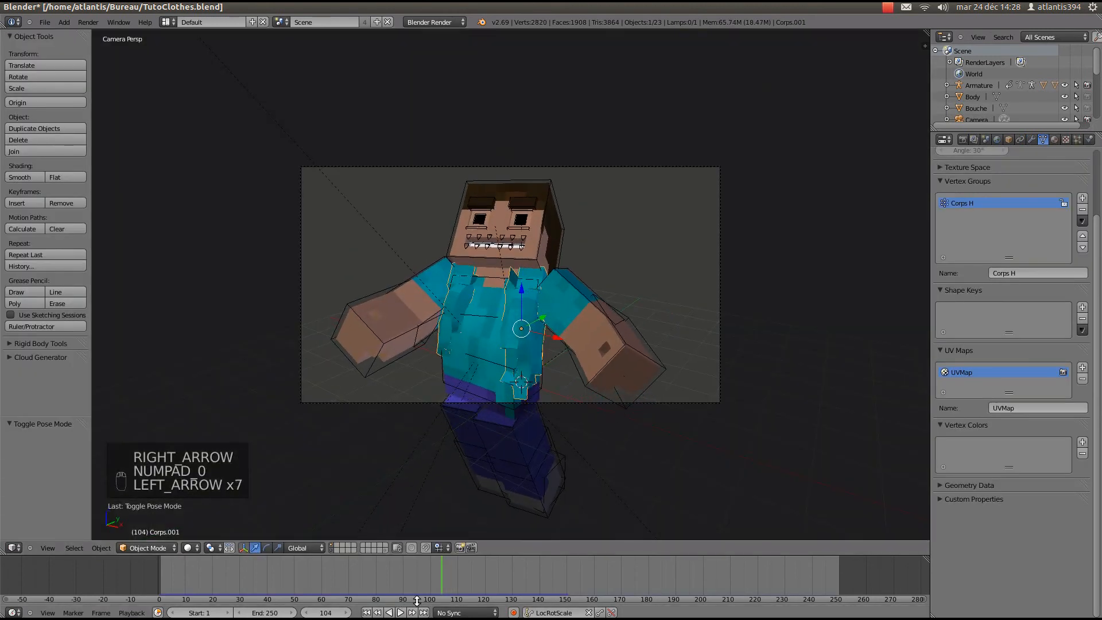
pyautogui.moveTo(402, 574)
pyautogui.mouseDown()
pyautogui.moveTo(375, 574)
pyautogui.moveTo(387, 572)
pyautogui.mouseUp()
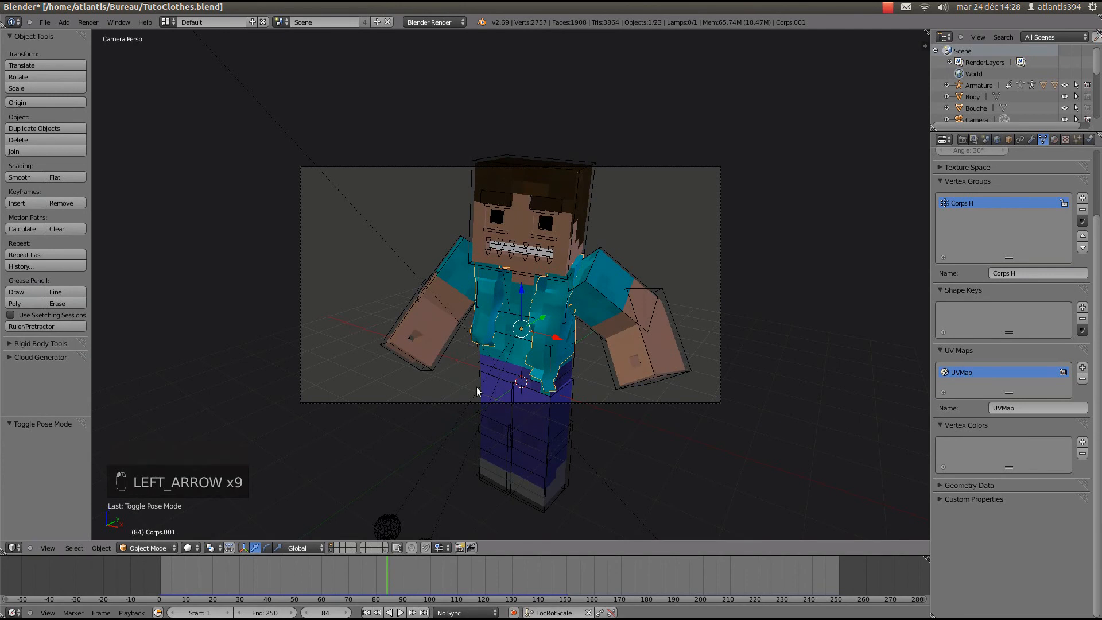
pyautogui.press('F12')
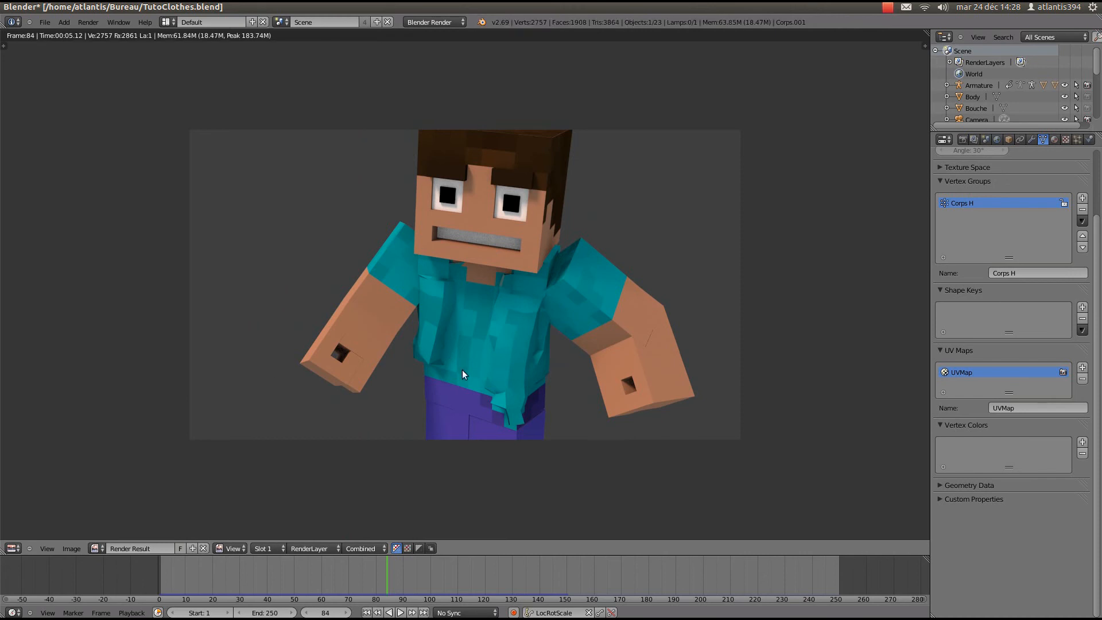
# Return to the viewport, go to frame 27, render it through the camera, and close the render
pyautogui.press('F11')
pyautogui.press('F11')
pyautogui.press('F11')
pyautogui.press('F11')
pyautogui.press('F11')
pyautogui.moveTo(367, 577); pyautogui.dragTo(232, 584)
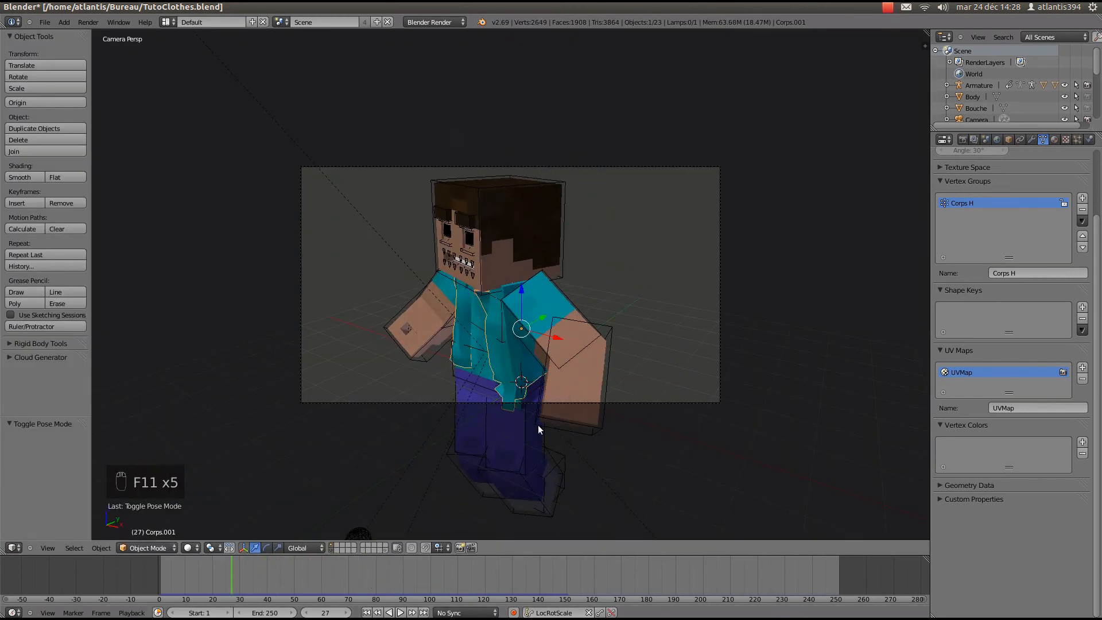
pyautogui.press('F12')
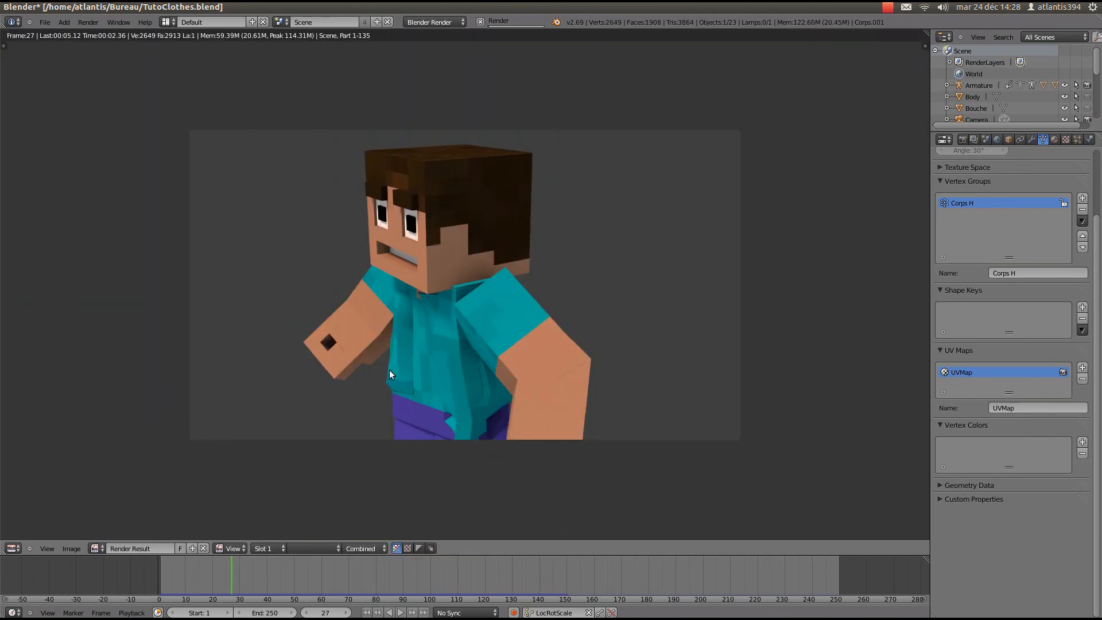
pyautogui.press('F11')
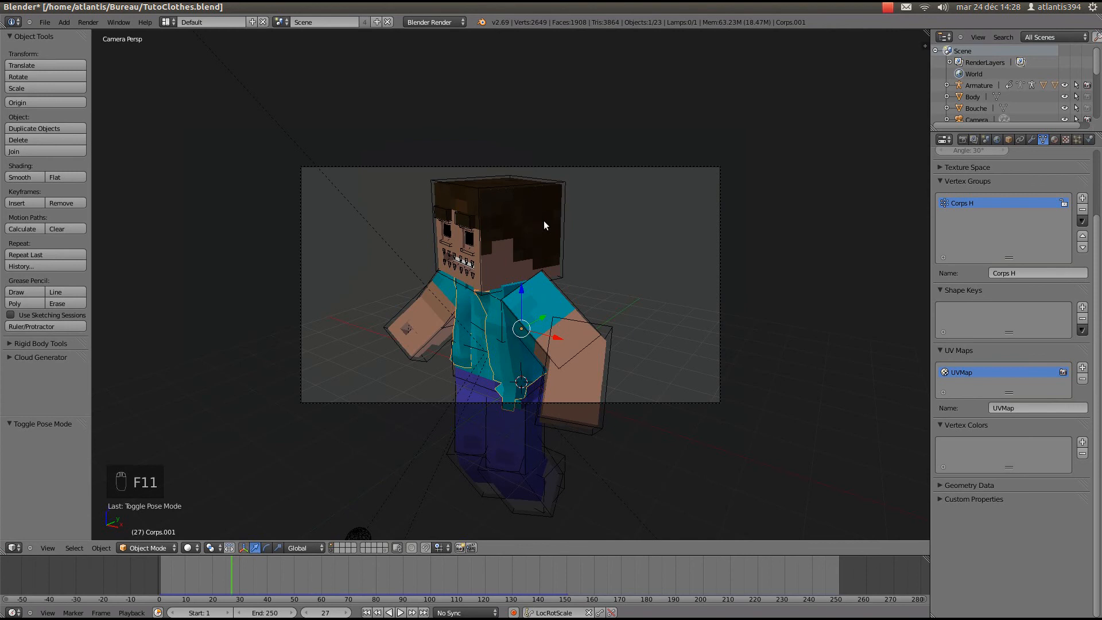
# Select the head, inspect its mesh in Edit Mode, return to Object Mode, and save the file
pyautogui.rightClick(538, 206)
pyautogui.moveTo(538, 206); pyautogui.dragTo(595, 220, button='middle')
pyautogui.press('Tab')
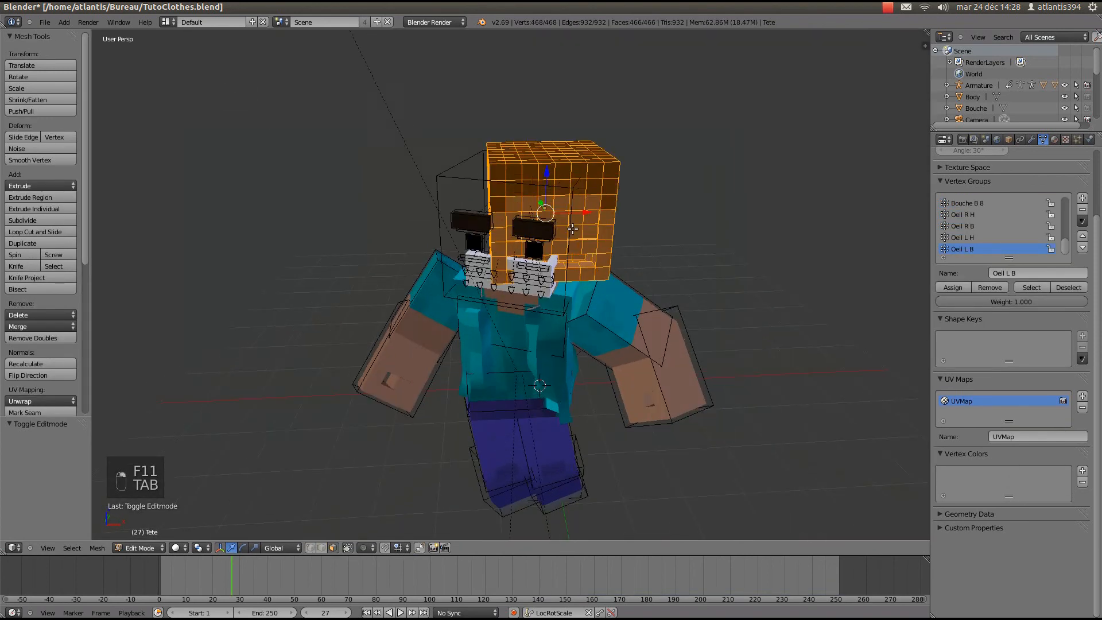
pyautogui.press('Tab')
pyautogui.hotkey('ctrl', 's')
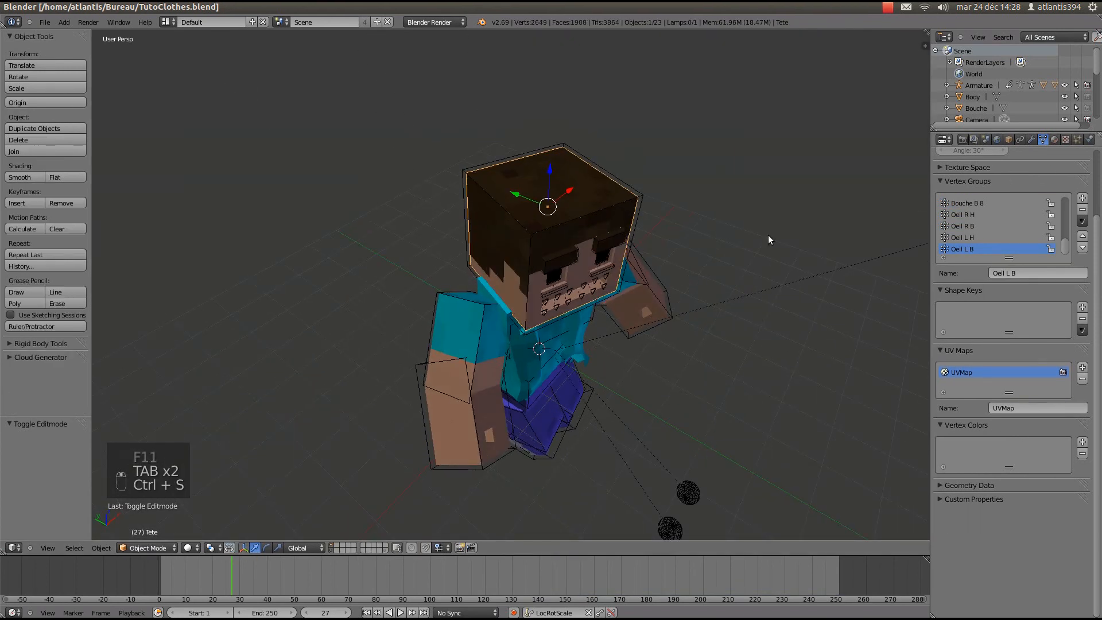
pyautogui.moveTo(768, 235); pyautogui.dragTo(569, 372, button='middle')
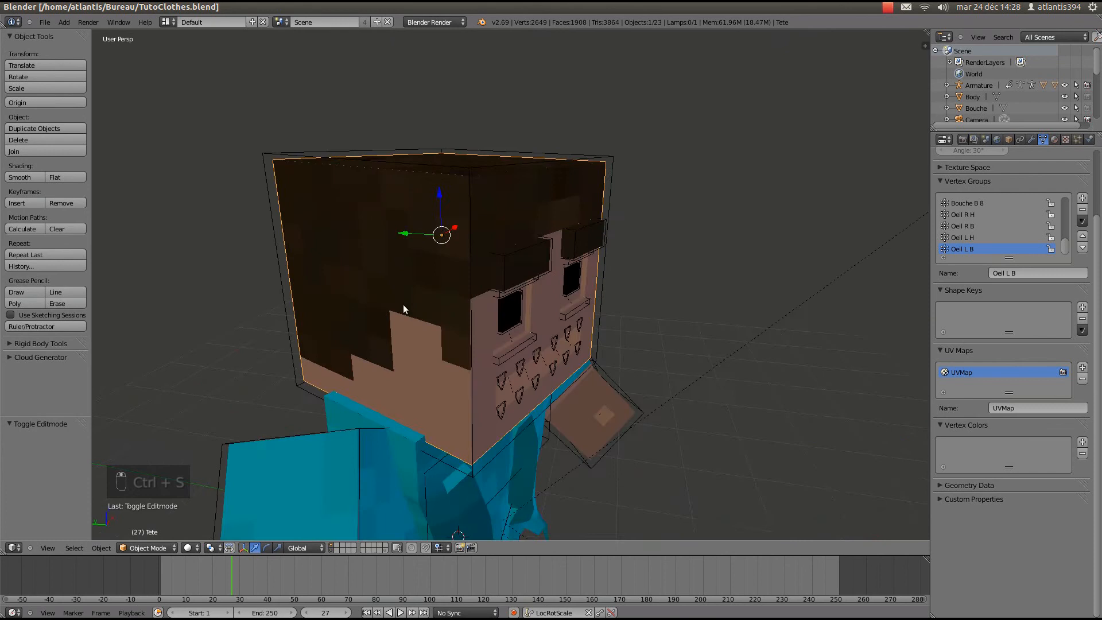
# Examine the head from the front, back and sides in perspective and orthographic views, saving the file
pyautogui.moveTo(402, 308); pyautogui.dragTo(468, 308, button='middle')
pyautogui.hotkey('ctrl', 's')
pyautogui.click(467, 308)
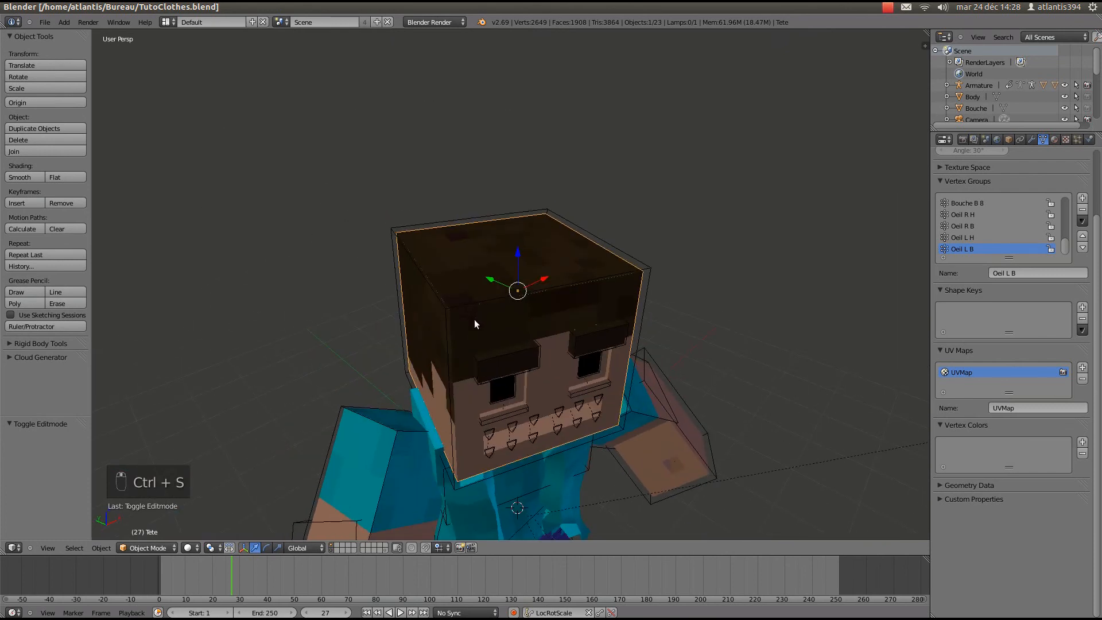
pyautogui.press('KP_Decimal')
pyautogui.press('ctrl+KP_3')
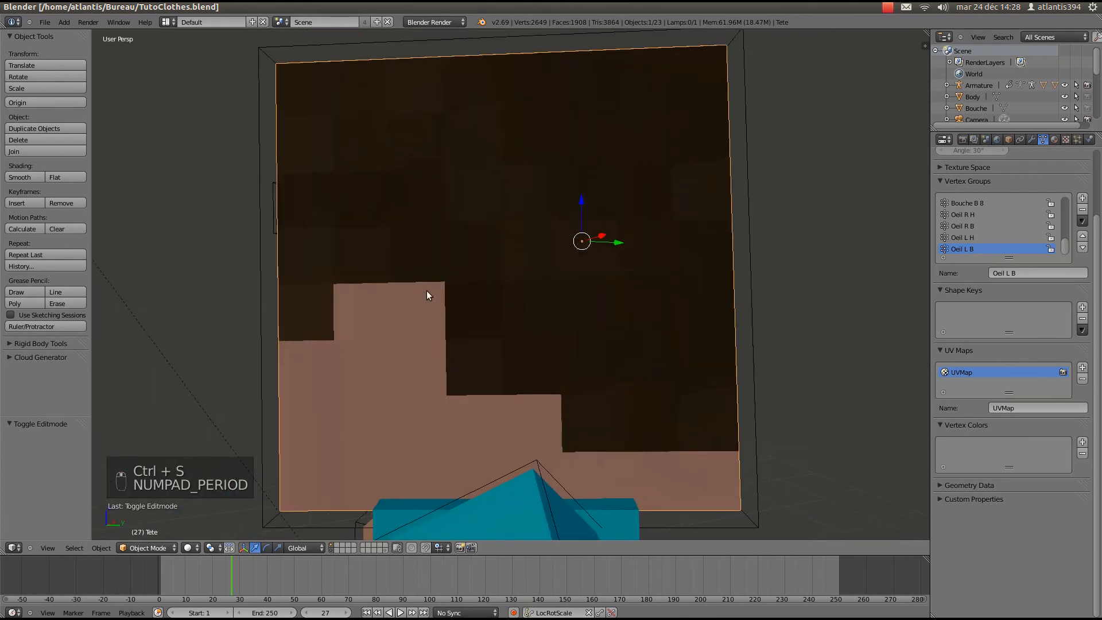
pyautogui.press('KP_5')
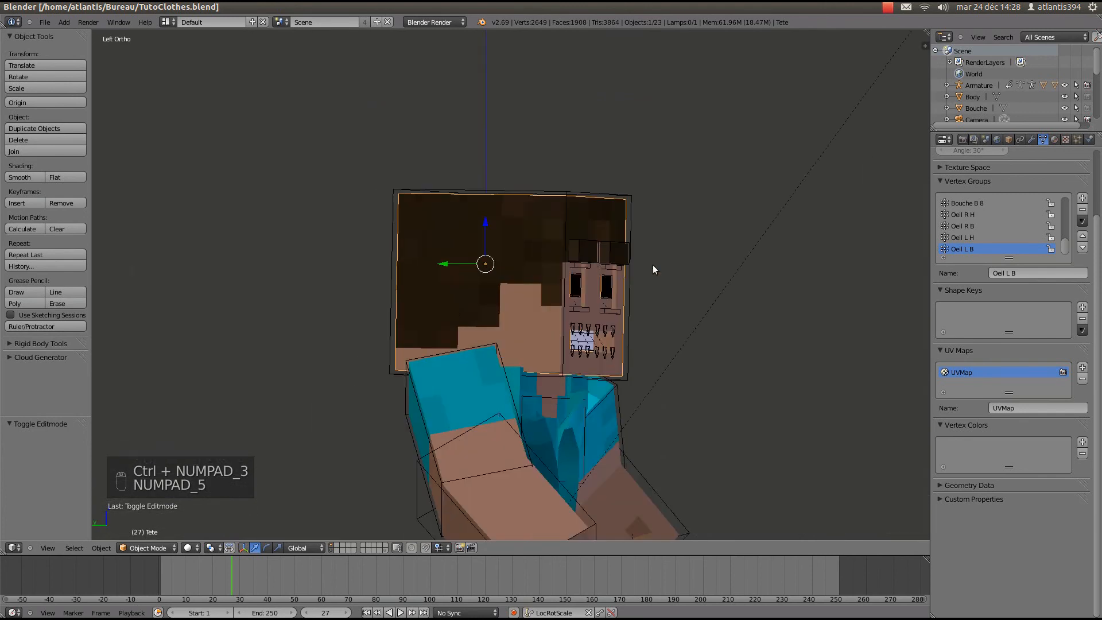
pyautogui.press('KP_5')
pyautogui.moveTo(615, 235); pyautogui.dragTo(628, 341, button='middle')
pyautogui.hotkey('ctrl', 's')
pyautogui.click(628, 341)
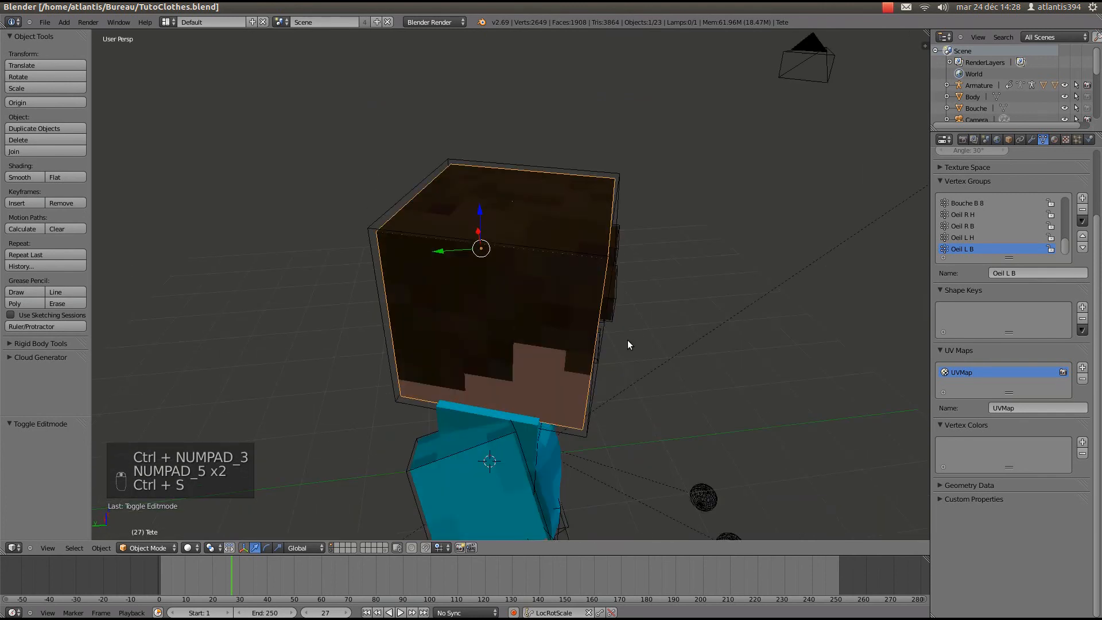
# Select the character's armature, switch it to Pose Mode, and save the file
pyautogui.rightClick(625, 172)
pyautogui.moveTo(625, 171); pyautogui.dragTo(612, 196, button='middle')
pyautogui.hotkey('ctrl', 'Tab')
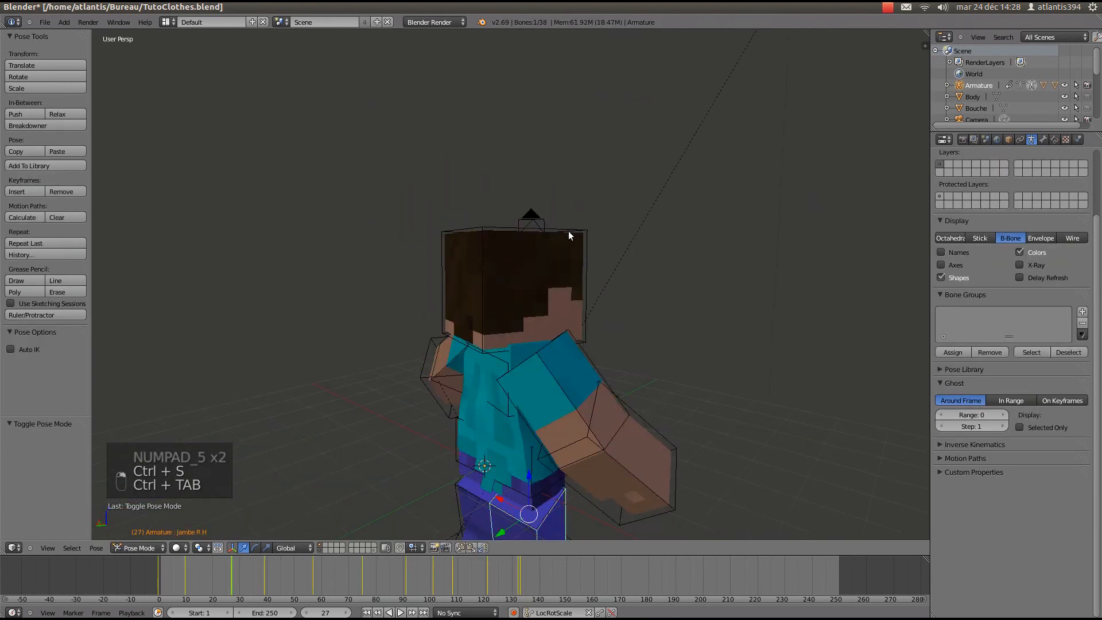
pyautogui.moveTo(526, 298); pyautogui.dragTo(418, 300, button='middle')
pyautogui.hotkey('ctrl', 's')
pyautogui.click(422, 298)
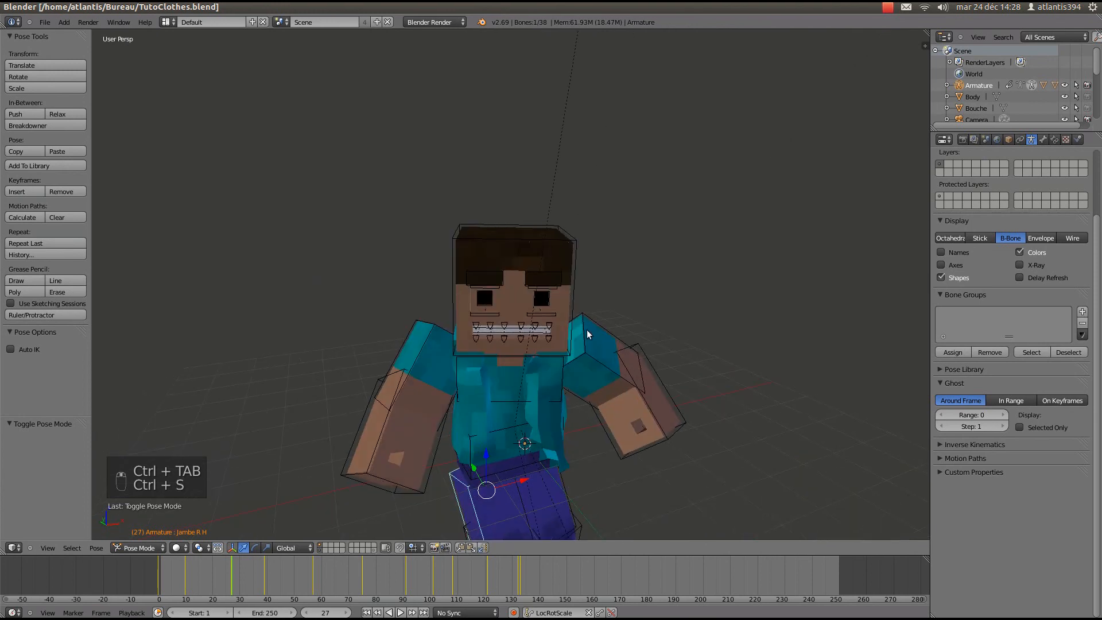
# Select the lower torso bone, Corps B, on the armature at frame 27
pyautogui.moveTo(528, 407); pyautogui.dragTo(517, 408, button='middle')
pyautogui.scroll(3, 516, 409)
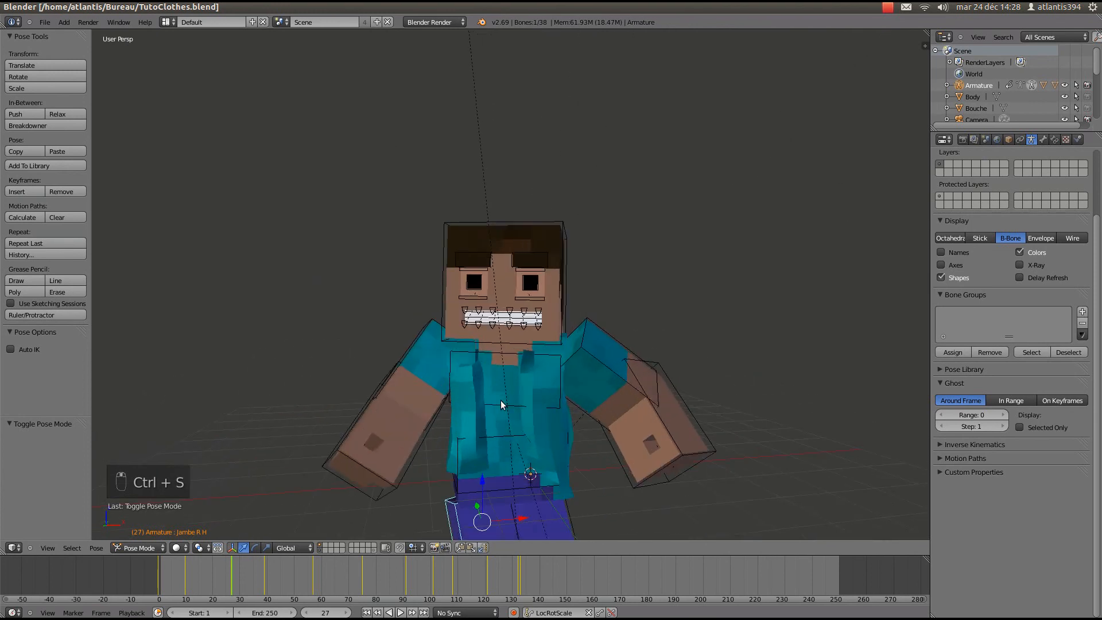
pyautogui.rightClick(509, 441)
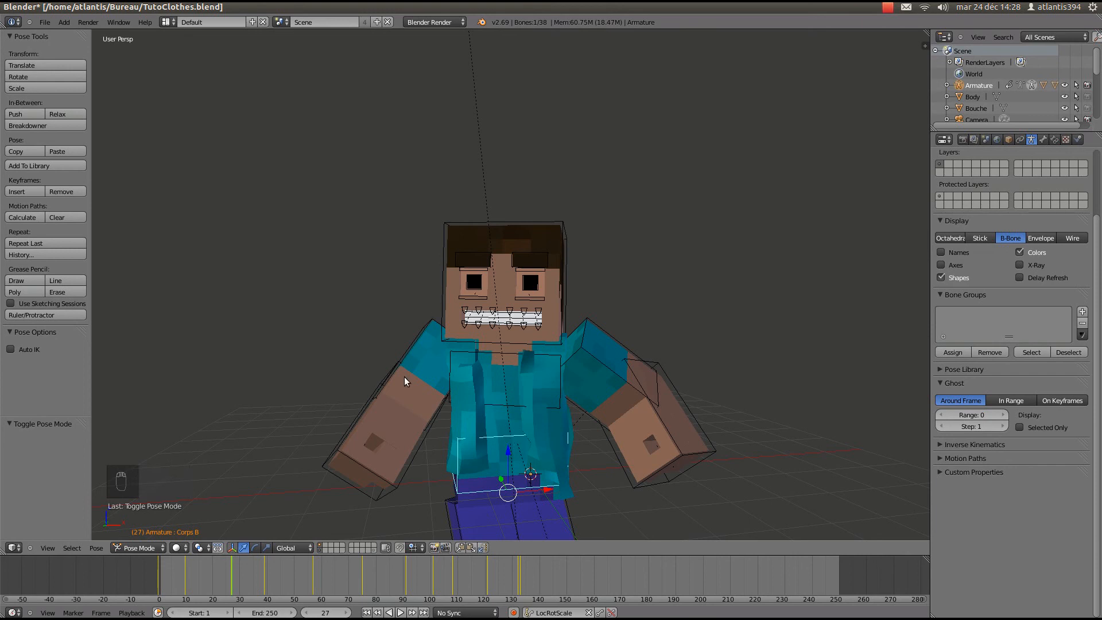